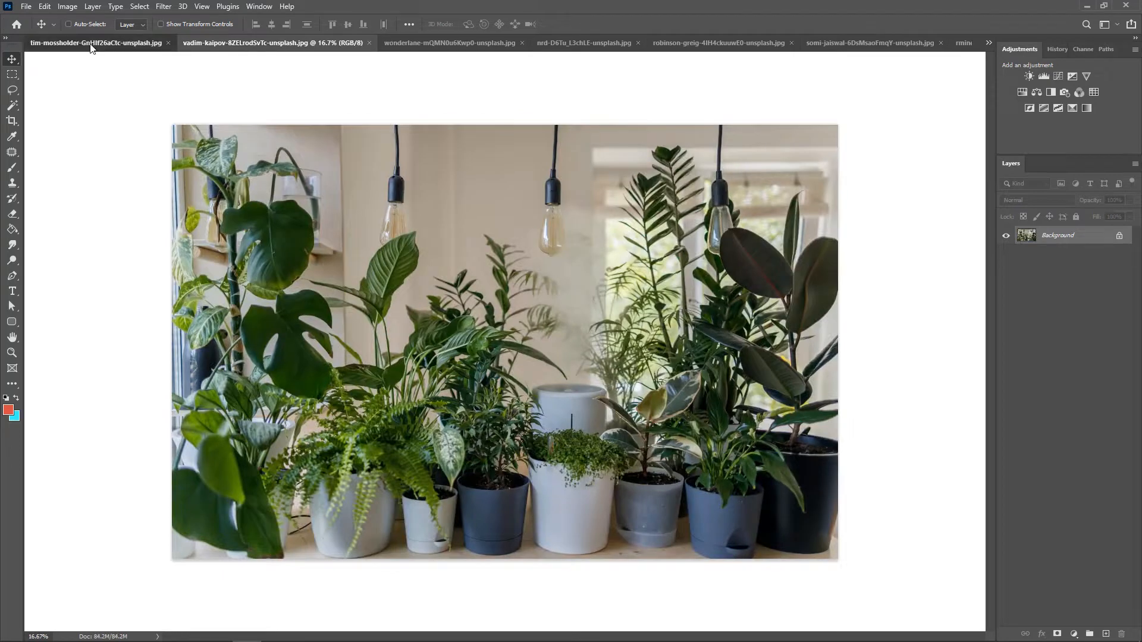
Review the open stock photos one by one, including the plants, boy with dog, vegetable crates, walking woman and fruit table
left_click(87, 43)
left_click(987, 44)
left_click(931, 140)
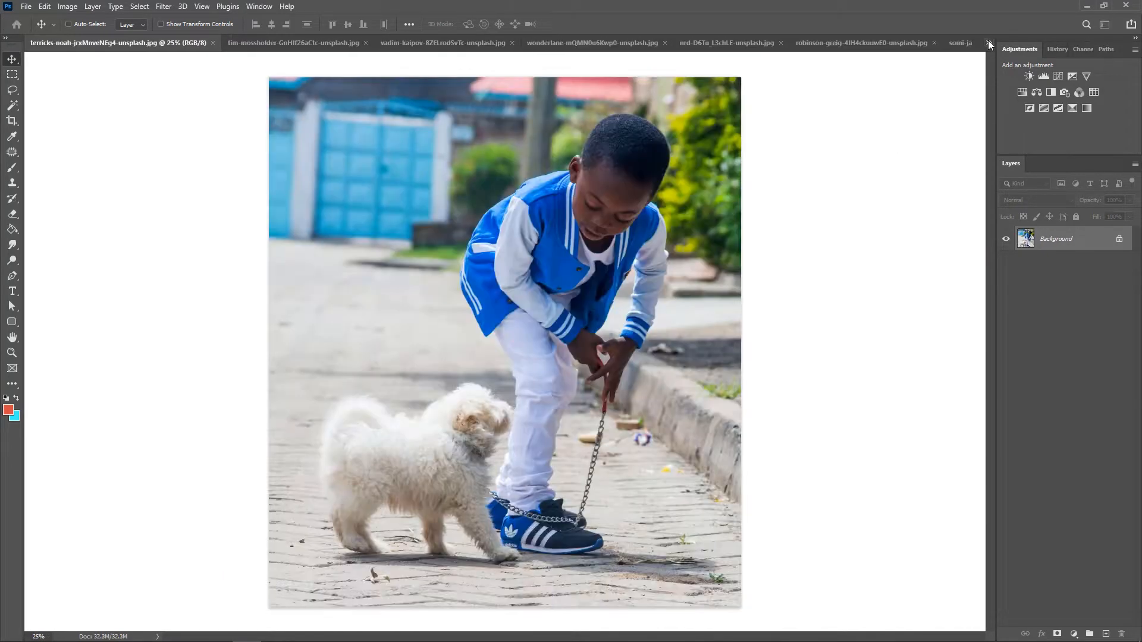
left_click(987, 42)
left_click(932, 125)
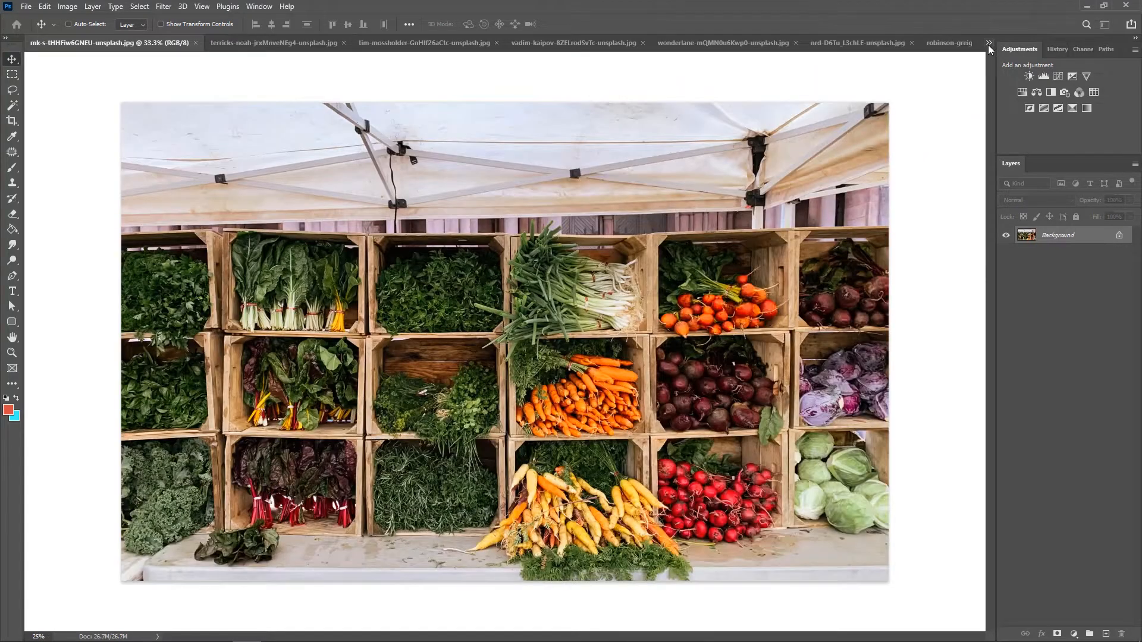
left_click(987, 44)
left_click(931, 112)
left_click(985, 42)
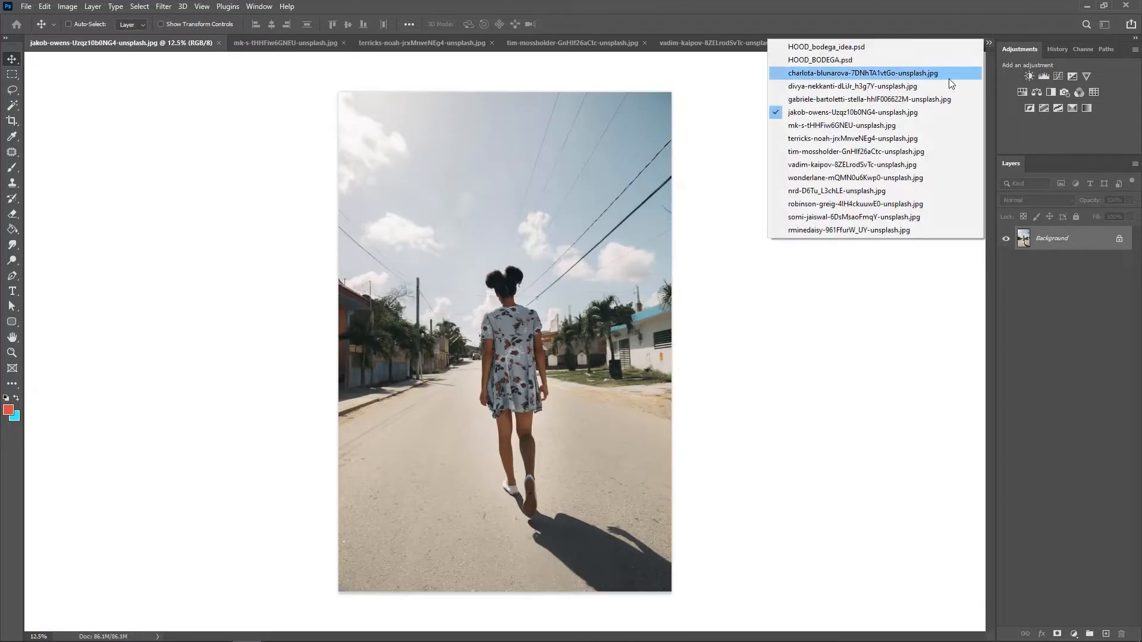
left_click(948, 85)
left_click(988, 43)
left_click(940, 84)
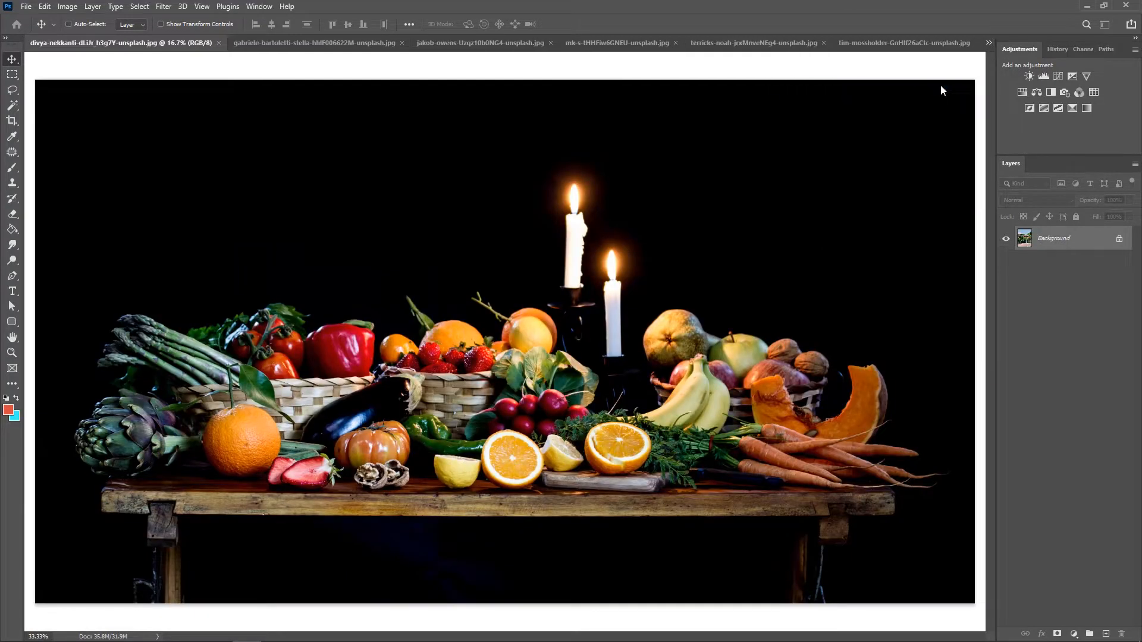
left_click(987, 42)
left_click(945, 73)
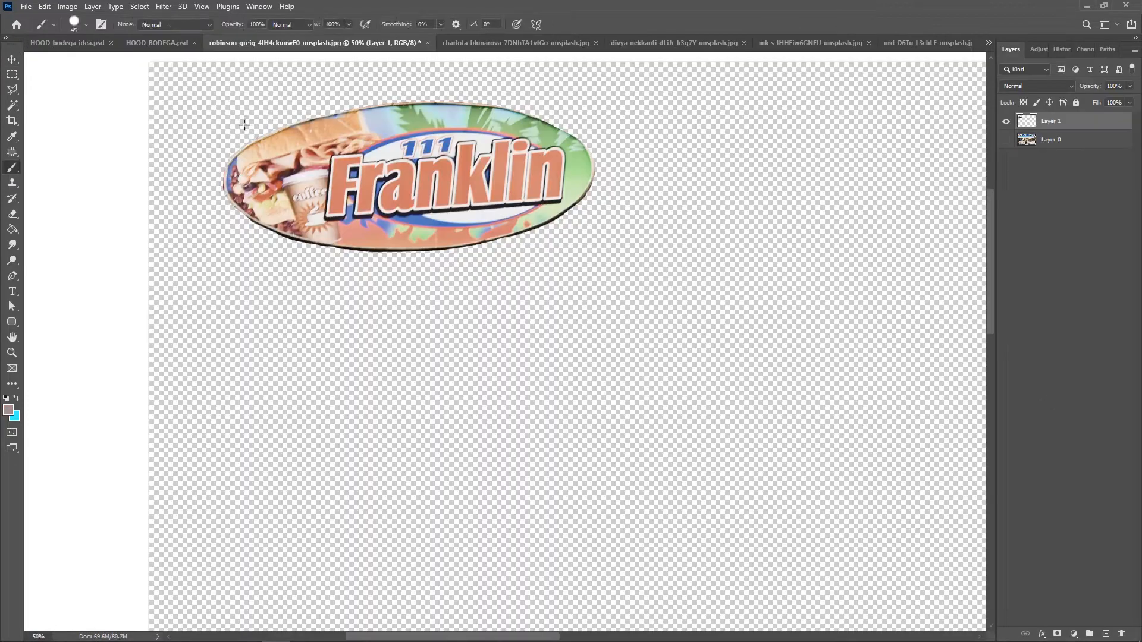
Copy the Franklin sign cutout into HOOD_BODEGA.psd and scale it down to fit the storefront's upper fascia
key("m")
left_click_drag(208, 97, 612, 241)
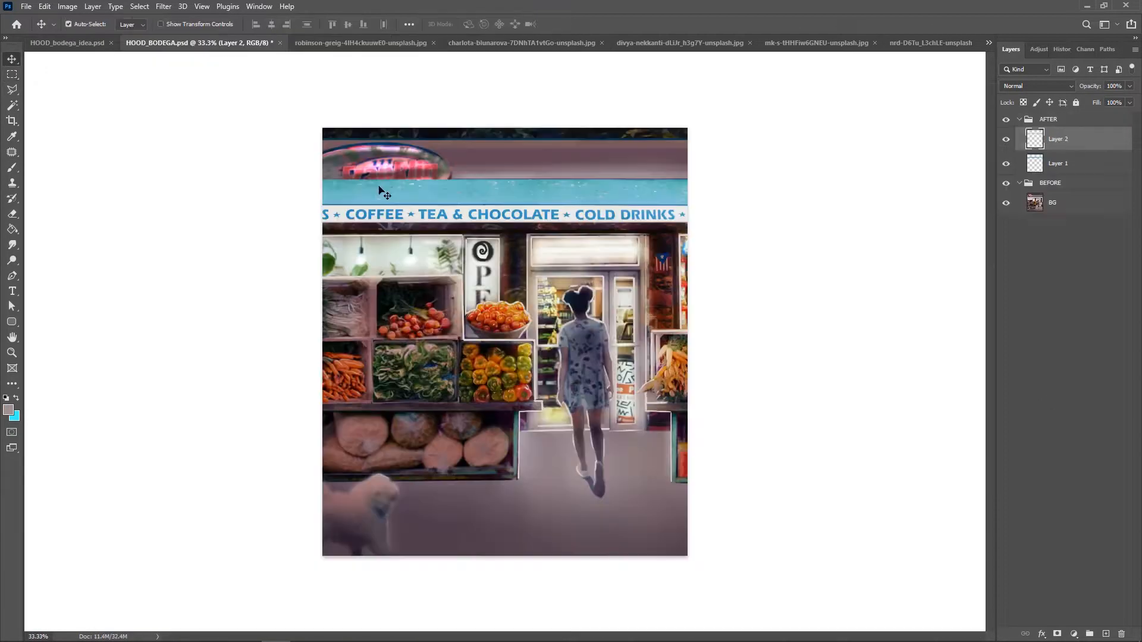
key("ctrl+v")
key("ctrl+t")
left_click_drag(601, 380, 502, 213)
key("Return")
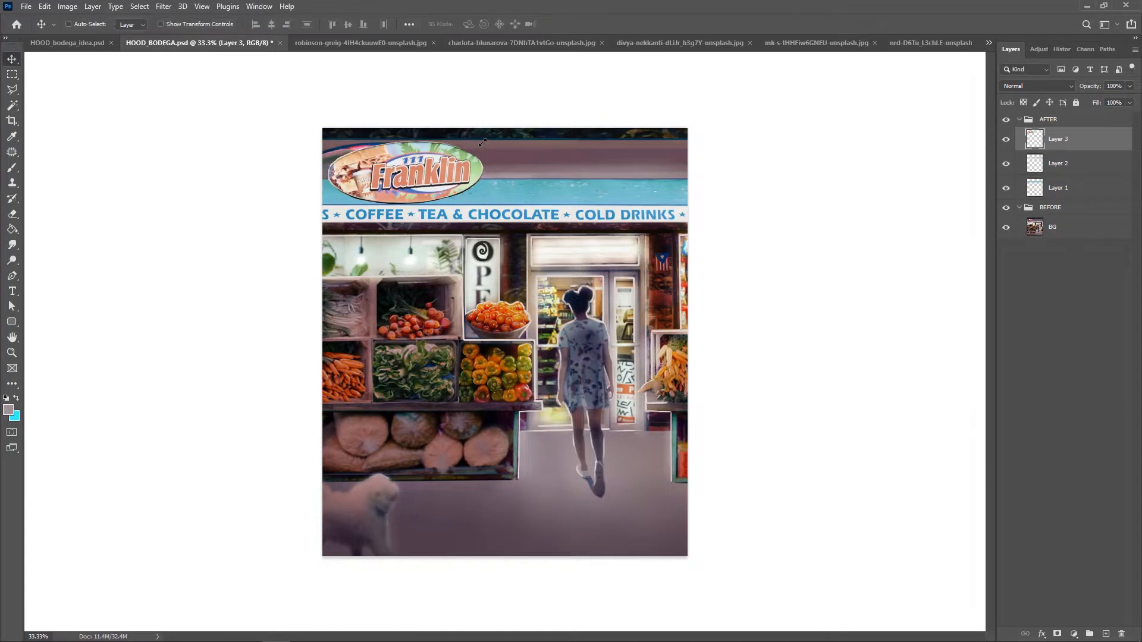
Move the Franklin sign along the fascia so it sits roughly centred above the awning text
left_click_drag(431, 173, 523, 168)
key("shift+Down")
key("shift+Left")
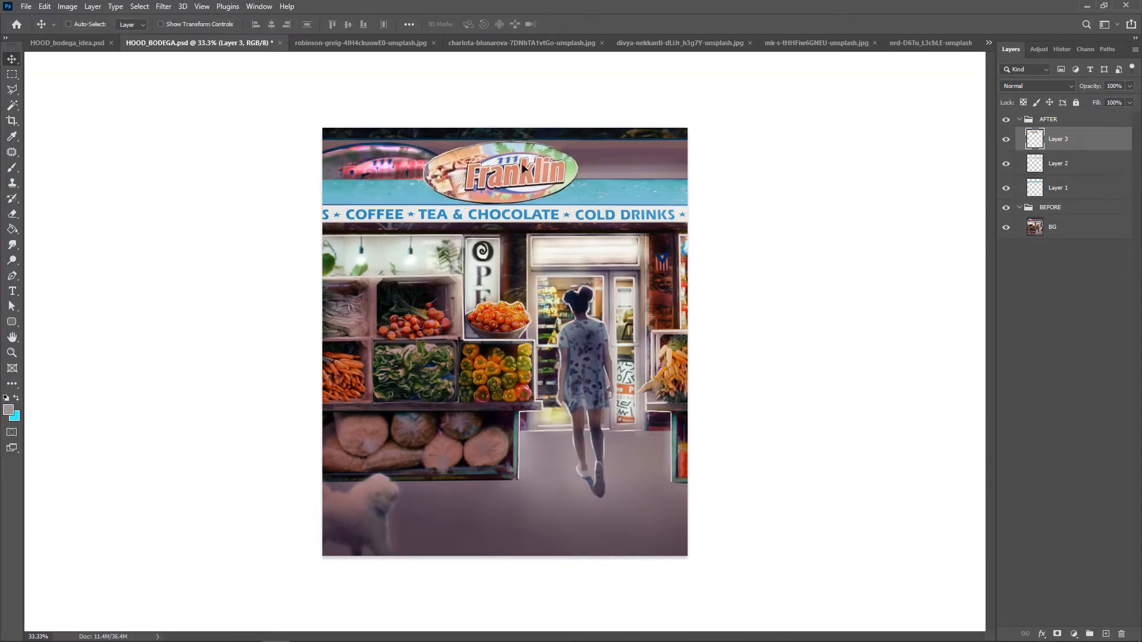
Copy the entrance door with its transom window from the deli storefront photo and paste it into HOOD_BODEGA.psd
key("ctrl+Tab")
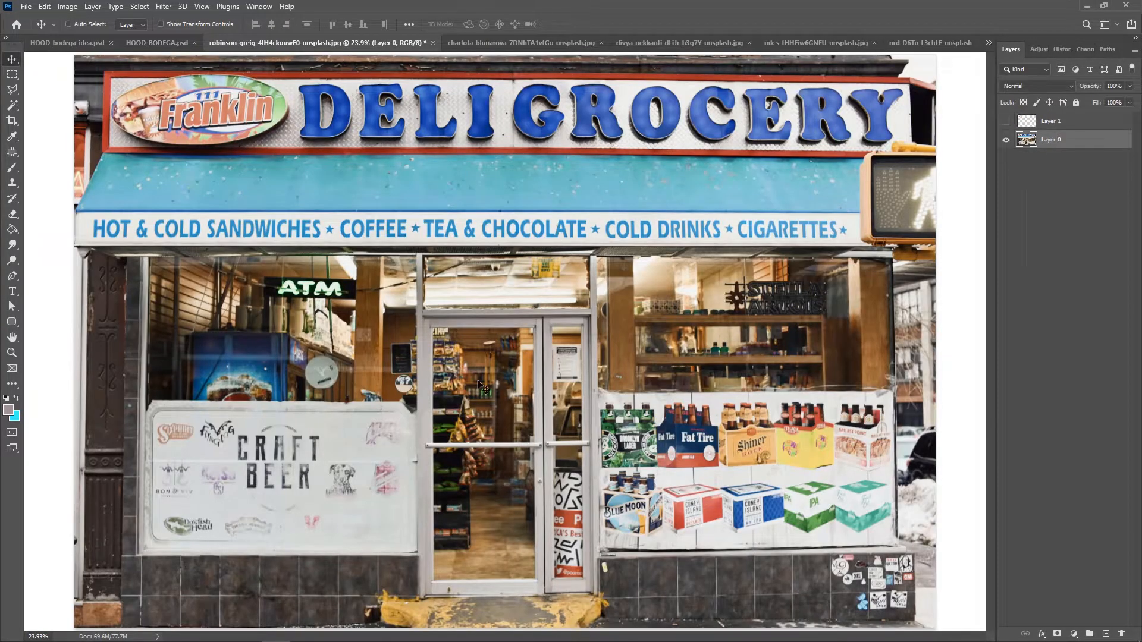
key("m")
left_click_drag(415, 254, 596, 593)
key("ctrl+c")
key("ctrl+shift+Tab")
key("v")
key("ctrl+v")
Scale the pasted door to about 50% width and 44% height and fit it over the rough doorway
key("ctrl+t")
left_click_drag(630, 128, 546, 285)
left_click_drag(527, 532, 674, 477)
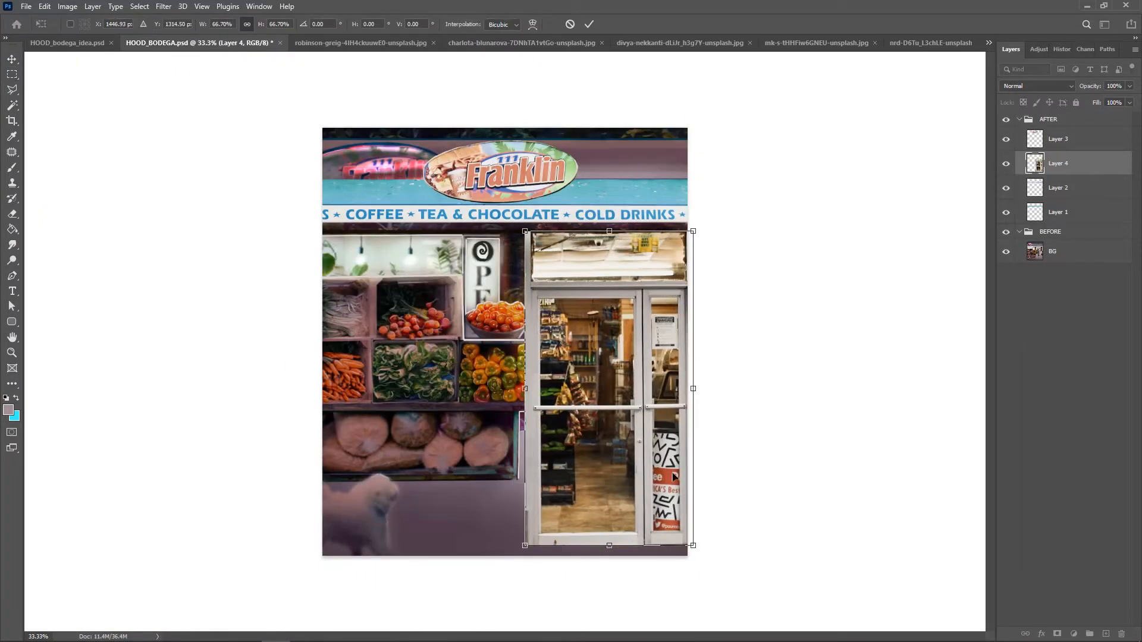
left_click_drag(693, 545, 648, 460)
left_click_drag(624, 310, 626, 306)
left_click_drag(587, 460, 587, 435)
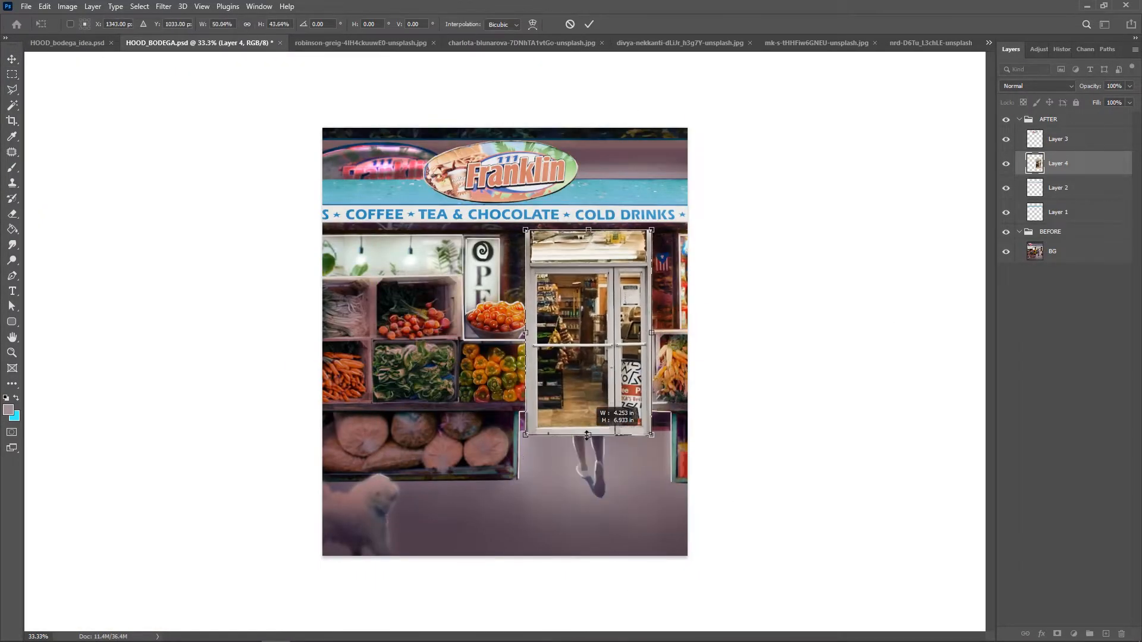
key("Return")
Copy the full-width middle section of the leafy shop entrance photo and paste it into HOOD_BODEGA.psd
left_click(522, 43)
key("m")
left_click_drag(355, 214, 671, 452)
key("ctrl+c")
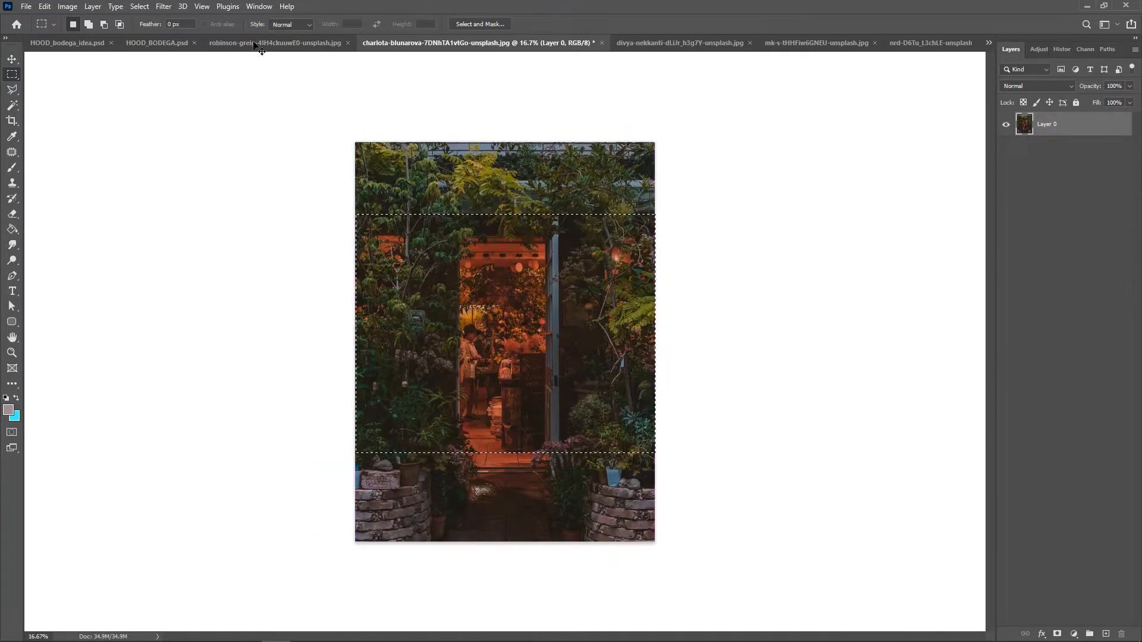
left_click(173, 43)
key("ctrl+v")
Scale and position the foliage image so it covers the storefront wall beneath the awning
key("v")
key("ctrl+t")
left_click_drag(921, 128, 816, 211)
left_click_drag(638, 298, 529, 310)
left_click_drag(708, 535, 684, 515)
left_click_drag(620, 325, 605, 303)
left_click_drag(669, 489, 602, 437)
left_click_drag(648, 341, 764, 337)
key("Return")
Send the foliage layer behind the door and add a mask hiding the part below the door's base
key("ctrl+[")
left_click(1056, 634)
left_click_drag(310, 433, 701, 482)
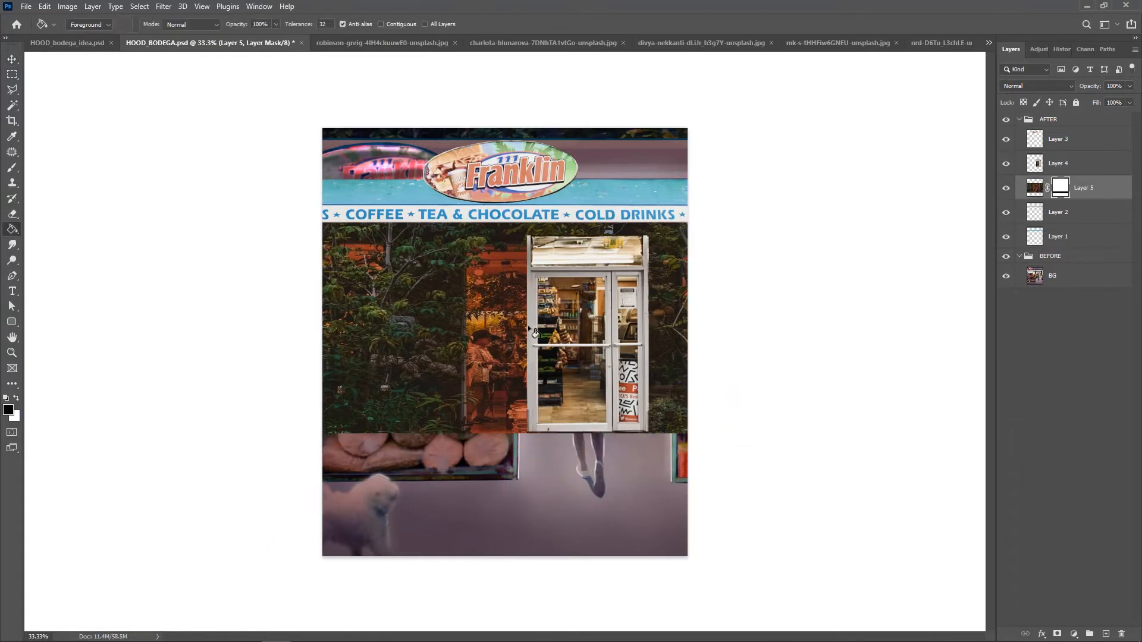
Copy the hanging snack shelves from the market stall photo into HOOD_BODEGA.psd and place them just right of the door
key("v")
left_click(988, 43)
left_click(927, 226)
key("m")
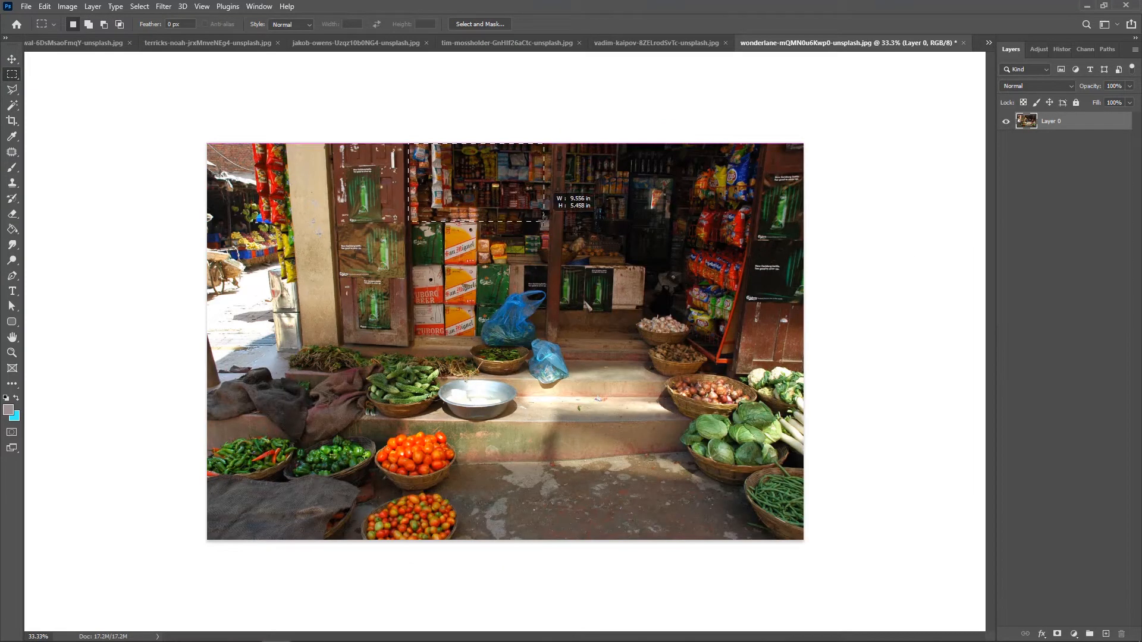
left_click(988, 43)
left_click(910, 60)
key("v")
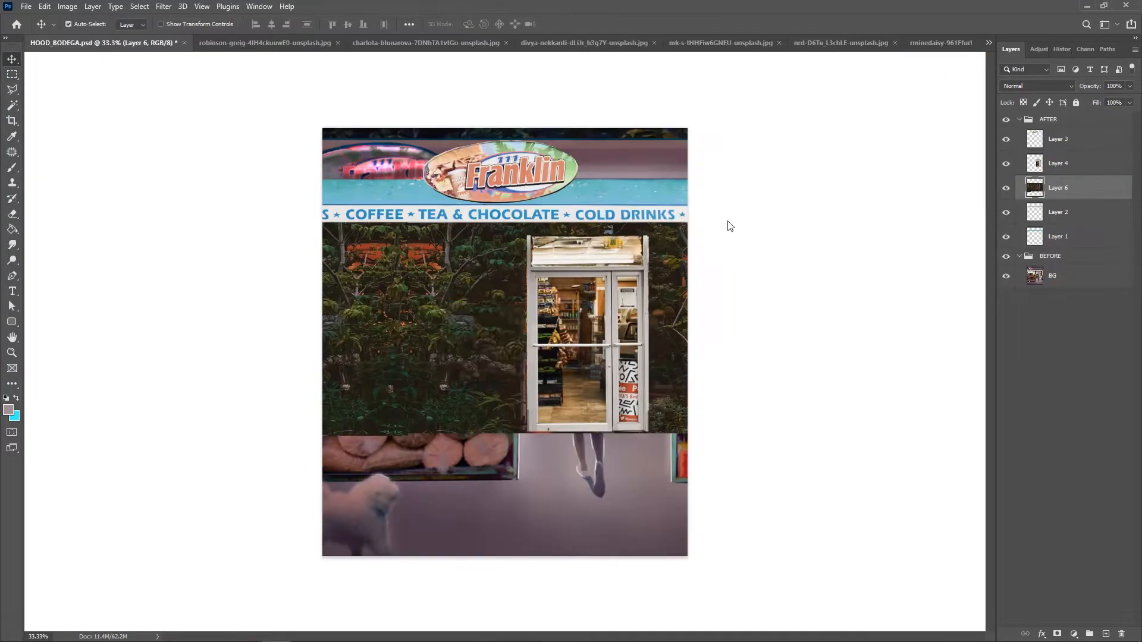
key("ctrl+v")
left_click_drag(481, 345, 704, 280)
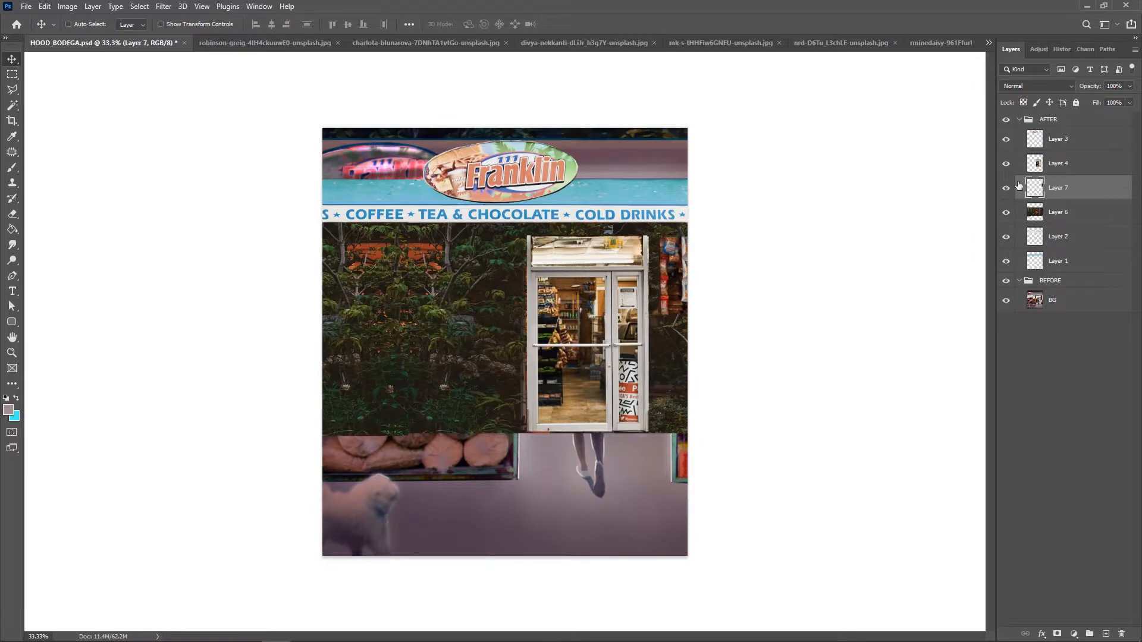
Stretch the snack shelf piece vertically to about 123% height
key("ctrl+t")
left_click_drag(734, 315, 733, 331)
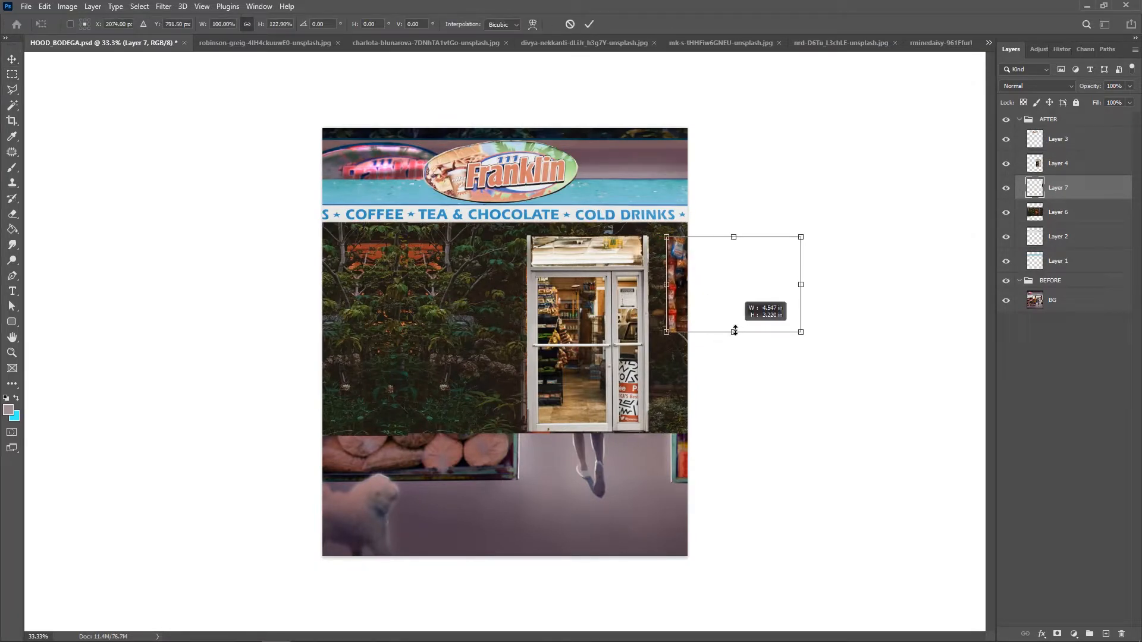
key("Return")
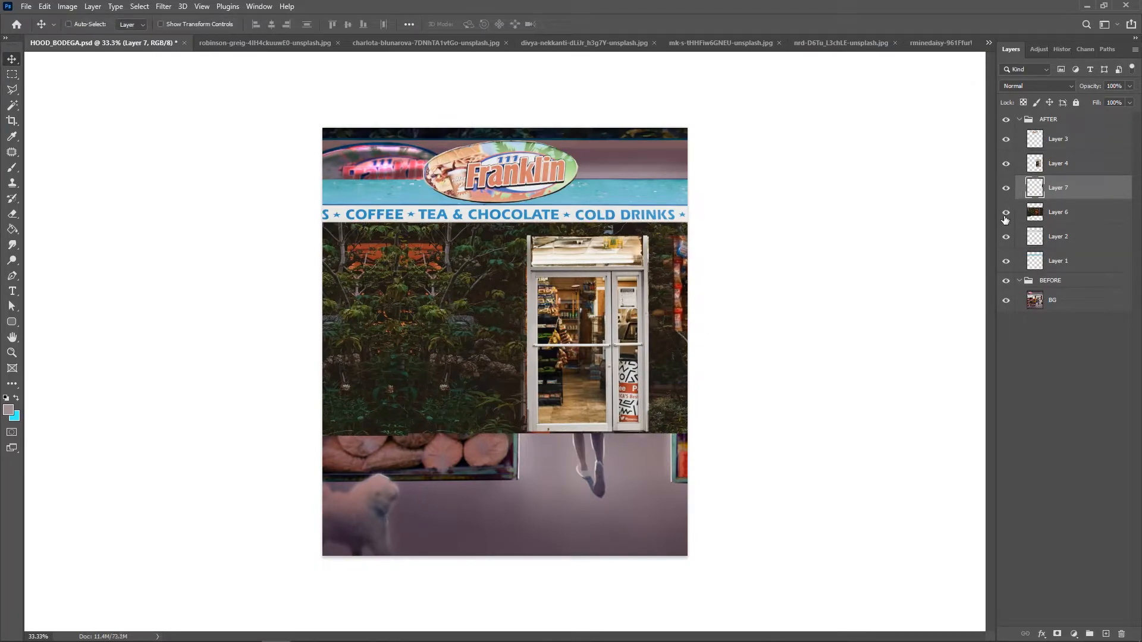
Select the framed OPEN sign in its photo and copy it into HOOD_BODEGA.psd
key("ctrl+shift+Tab")
key("m")
left_click_drag(496, 342, 581, 514)
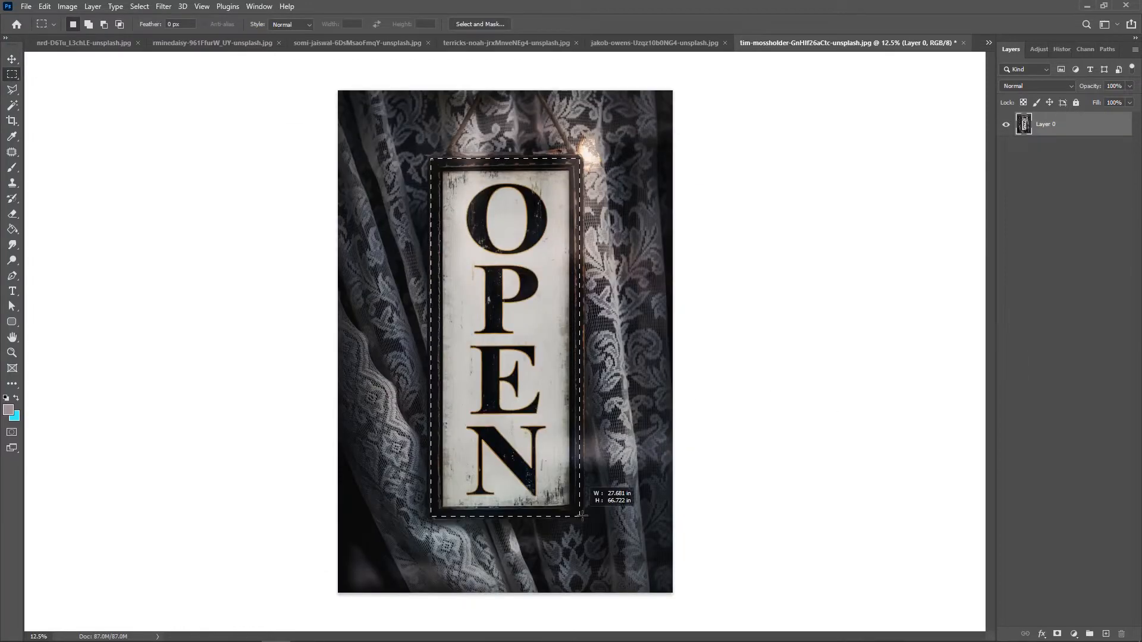
key("ctrl+c")
key("ctrl+Tab")
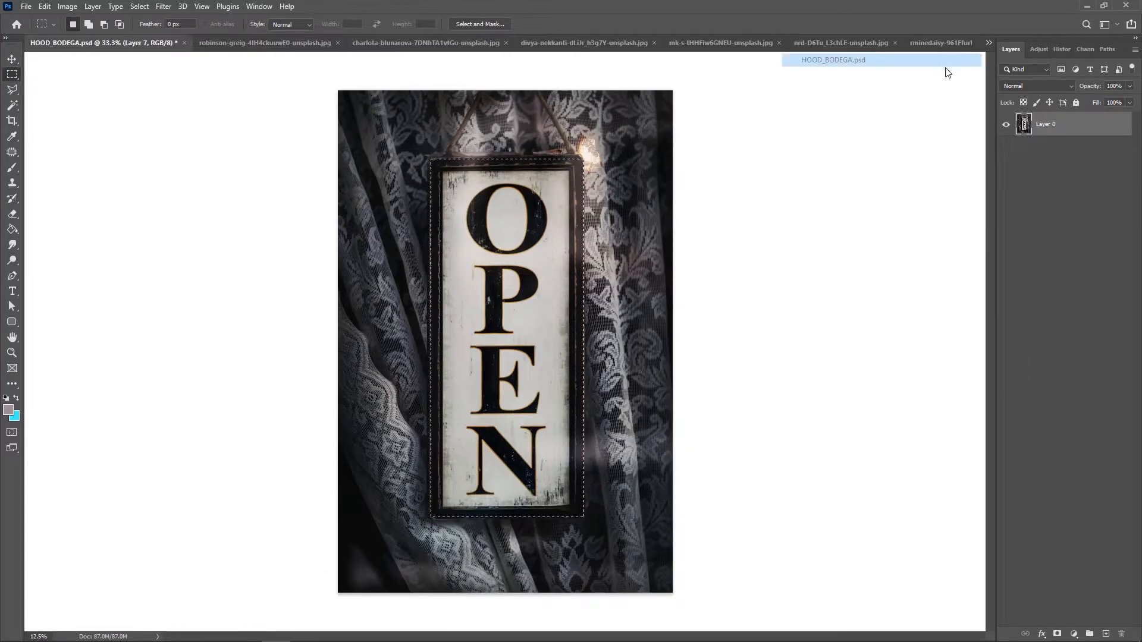
key("ctrl+v")
Scale down the OPEN sign and position it on the wall left of the door
key("ctrl+t")
left_click_drag(729, 119, 552, 529)
left_click_drag(529, 568, 482, 261)
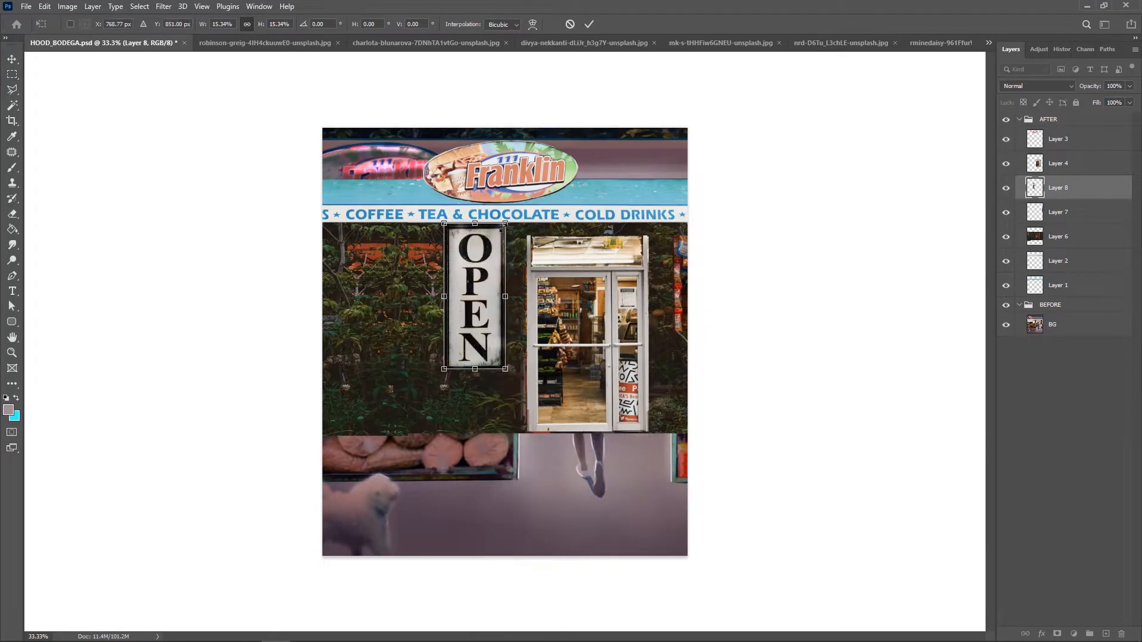
left_click_drag(508, 223, 482, 260)
key("Return")
Hide the foliage layer and shrink the OPEN sign to about 90% to line up with the rough sign beneath
left_click(1005, 237)
key("ctrl+t")
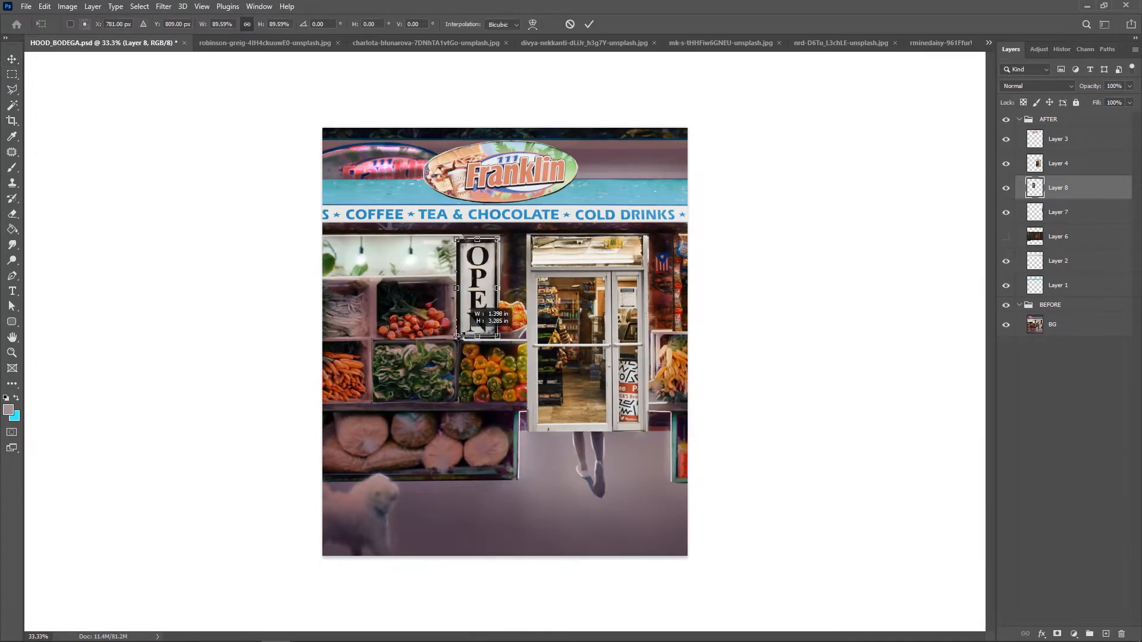
left_click_drag(500, 341, 497, 331, "alt")
left_click_drag(482, 285, 487, 273)
key("Return")
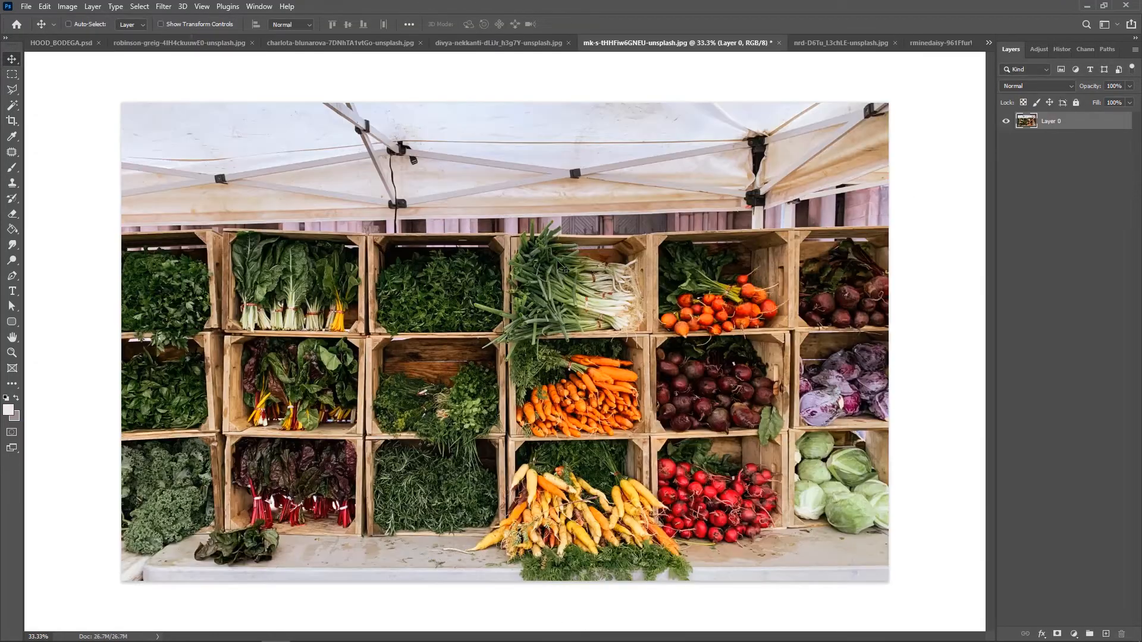
Copy the two upper crates of spring onions and orange beets from the vegetable stand photo into HOOD_BODEGA.psd
key("m")
left_click_drag(510, 234, 791, 334)
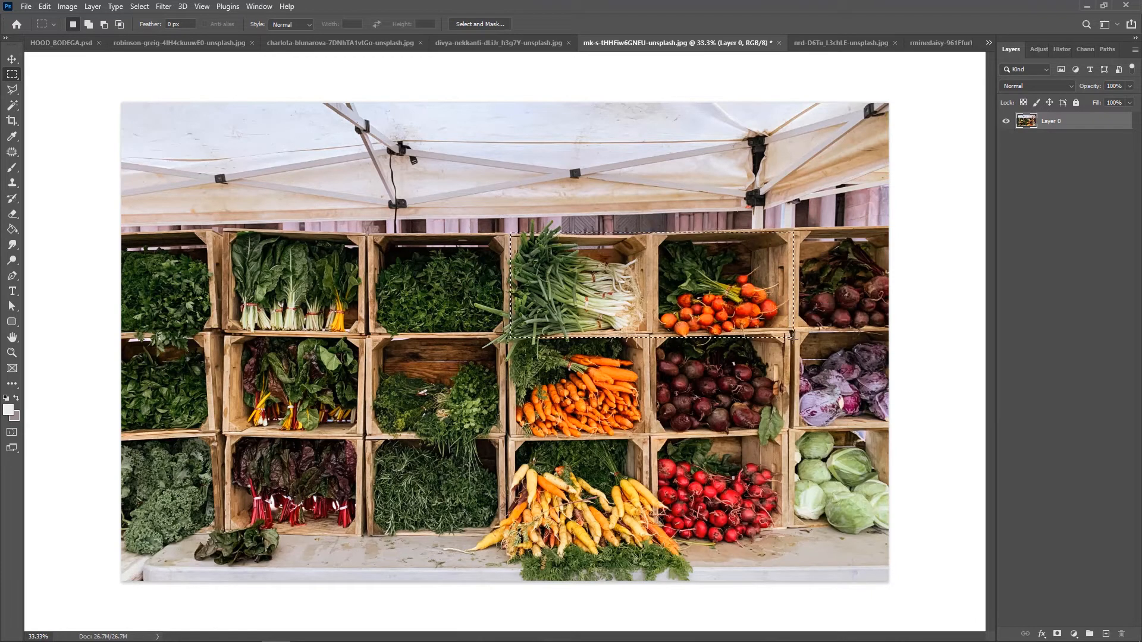
left_click(76, 43)
key("ctrl+v")
key("v")
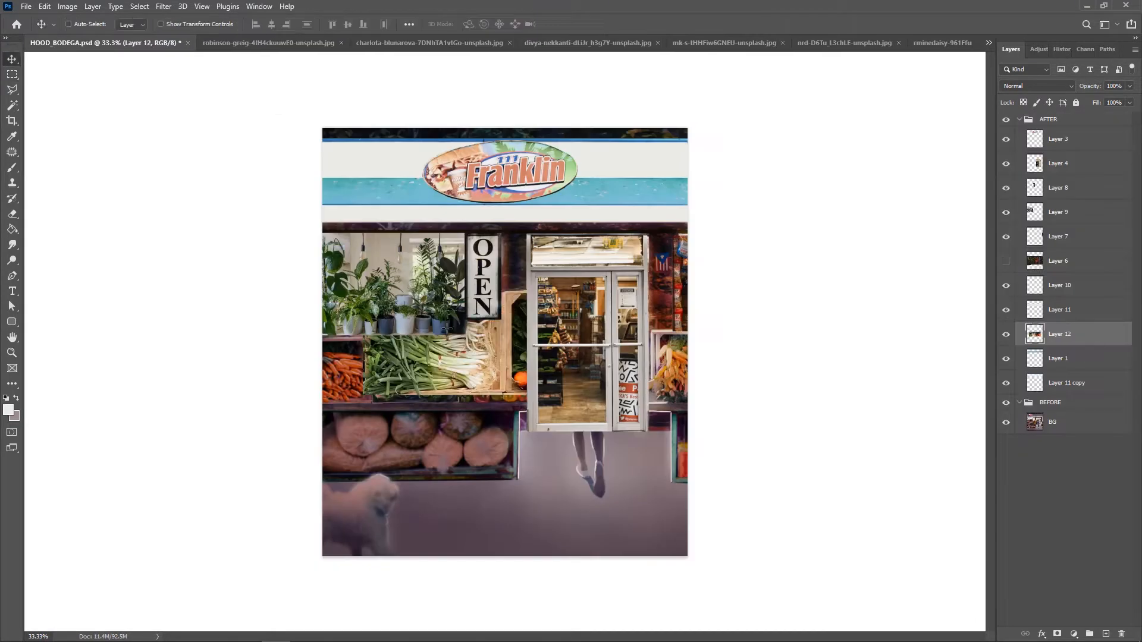
Raise the crates layer above the door layer, then scale and fit it over the upper rough crates
left_click_drag(1076, 335, 1074, 152)
key("ctrl+t")
left_click_drag(646, 395, 568, 365)
left_click_drag(530, 333, 437, 309)
key("Return")
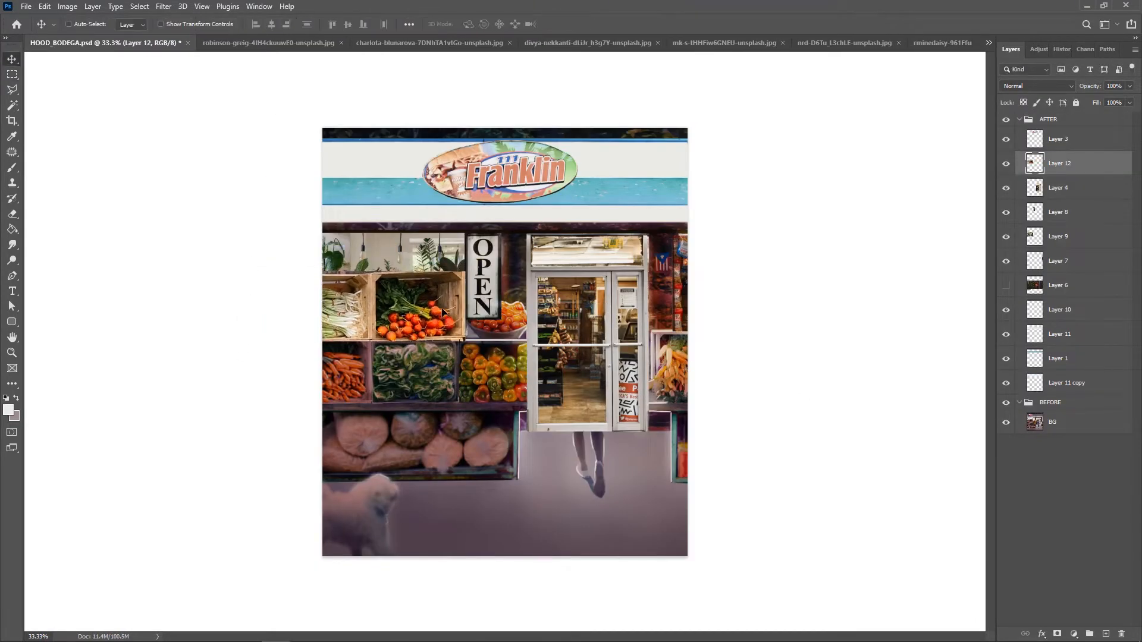
Copy the middle-row crates of carrots and dark beets from the vegetable stand photo into HOOD_BODEGA.psd
left_click(725, 43)
key("m")
left_click_drag(508, 340, 786, 434)
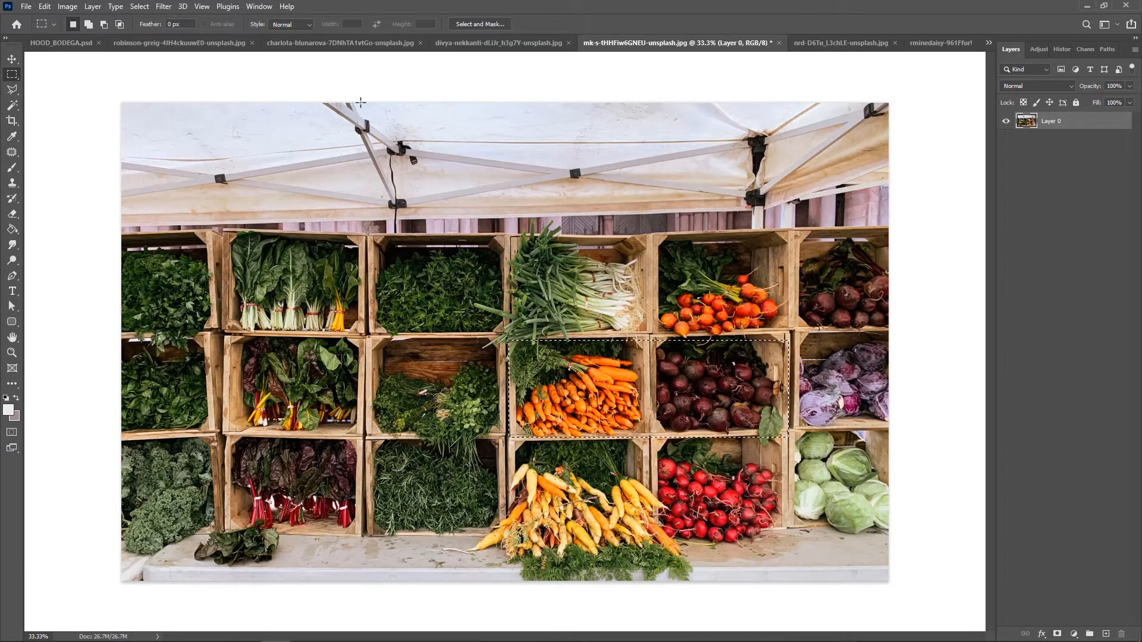
left_click(62, 45)
key("ctrl+v")
key("v")
Scale down the carrot and beet crates and fit them over the storefront's second crate row
key("ctrl+t")
left_click_drag(644, 391, 590, 371)
left_click_drag(529, 351, 377, 397)
key("Return")
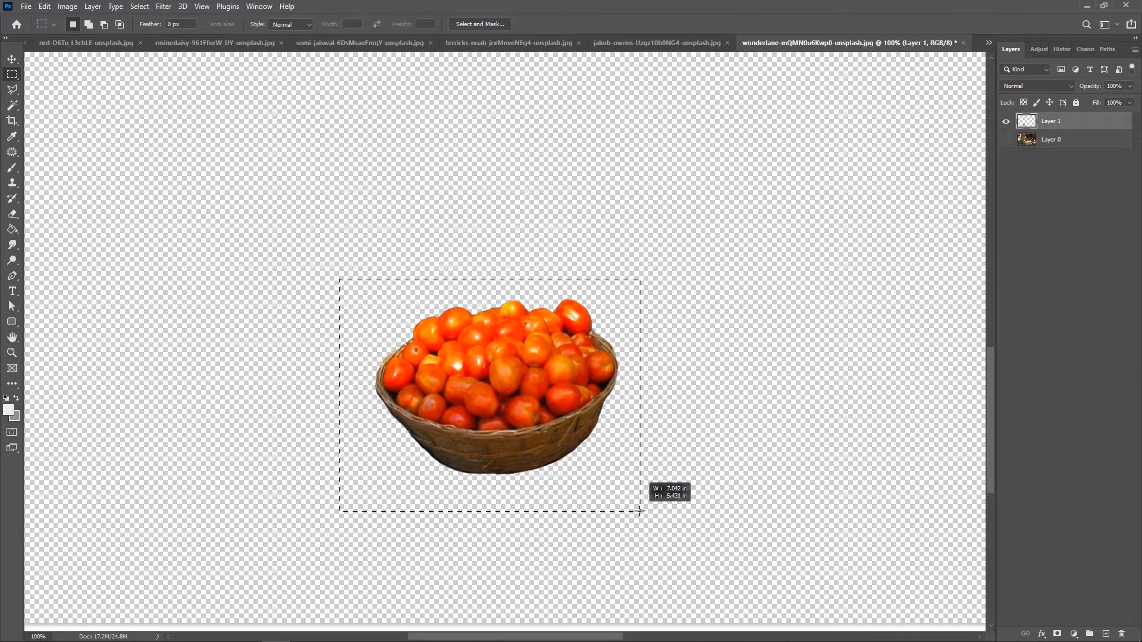
Select the tomato basket cutout and copy it into HOOD_BODEGA.psd
left_click_drag(640, 511, 641, 512)
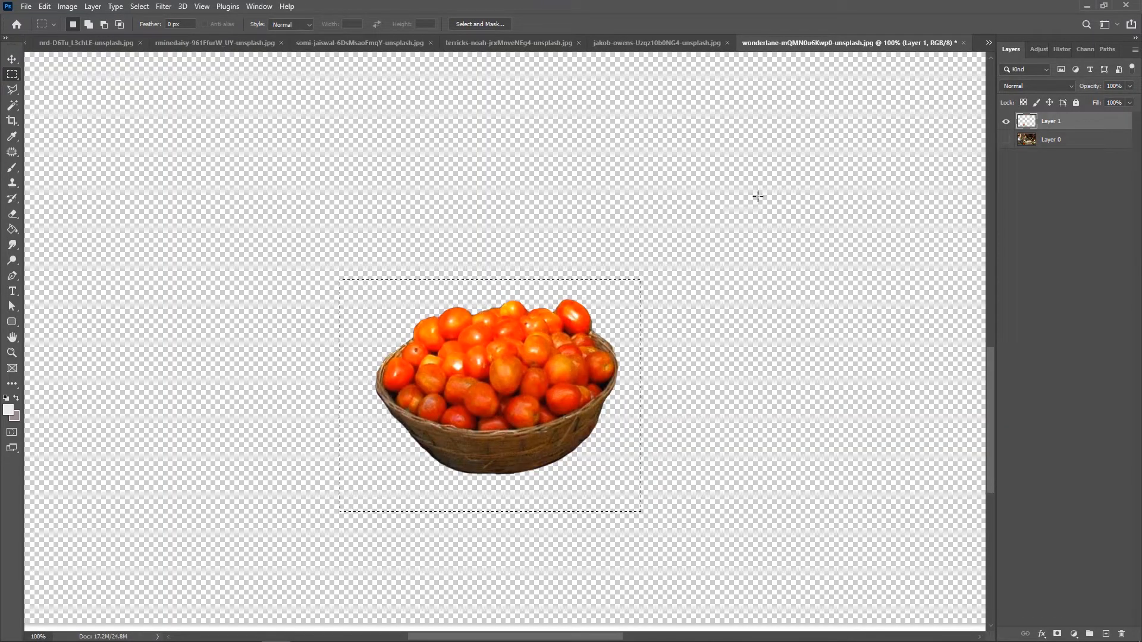
left_click(988, 43)
left_click(952, 61)
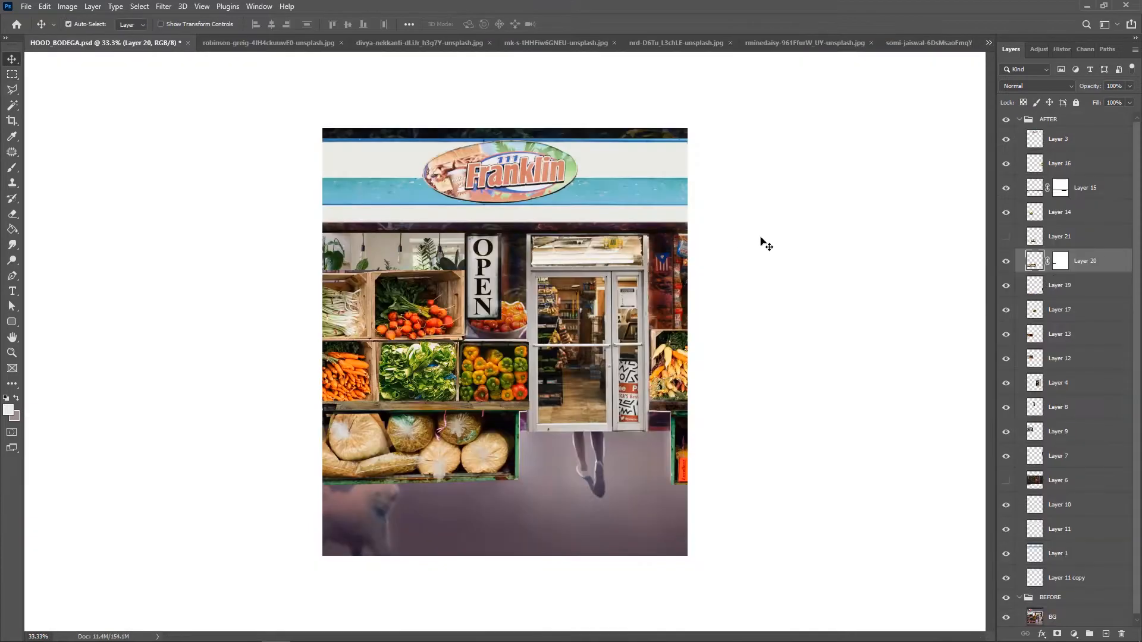
key("ctrl+v")
Scale down the tomato basket and place it at the foot of the OPEN sign, above the peppers
key("ctrl+t")
left_click_drag(546, 372, 535, 364)
left_click_drag(519, 343, 558, 305)
key("Return")
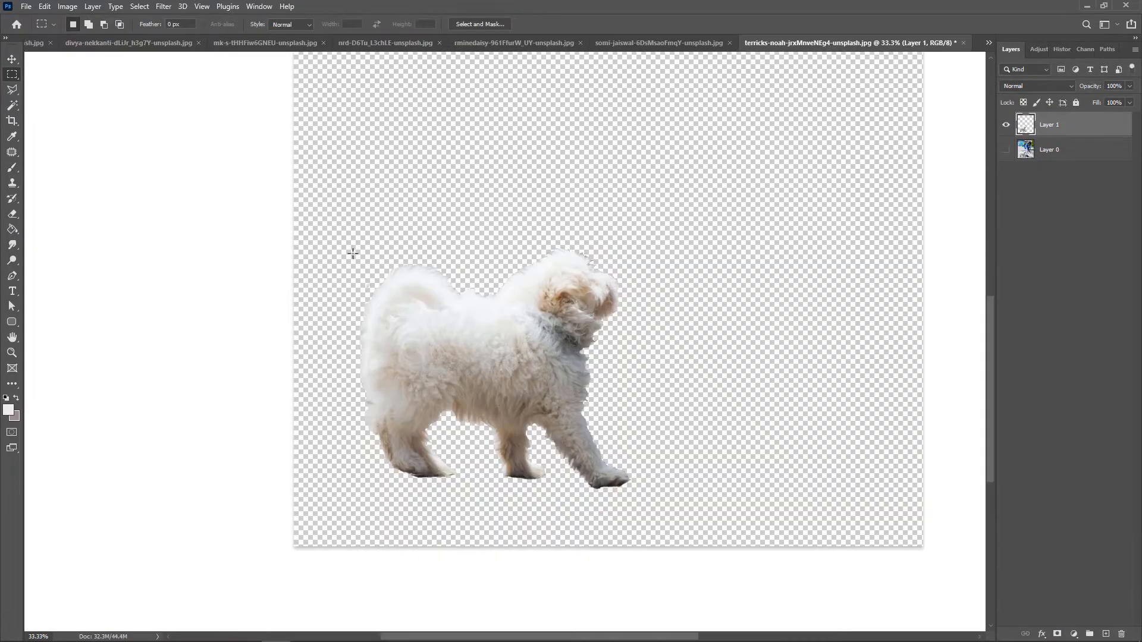
Copy the white dog cutout into HOOD_BODEGA.psd, scale it to 37.88%, and position it over the rough dog, nudging it upward
left_click_drag(349, 245, 650, 517)
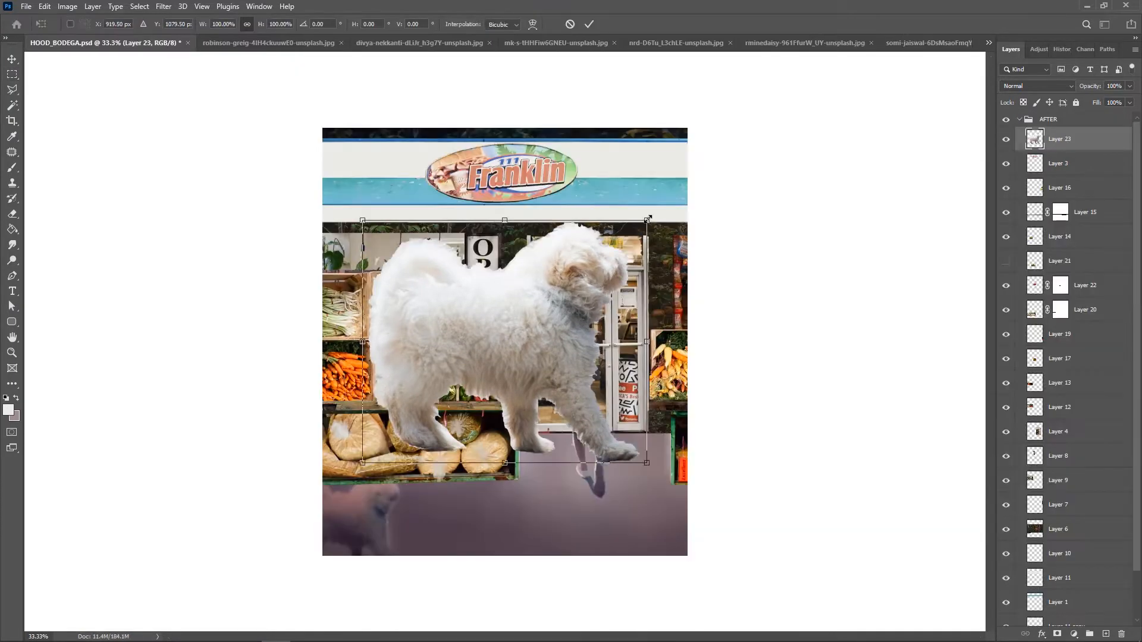
left_click_drag(637, 218, 402, 477)
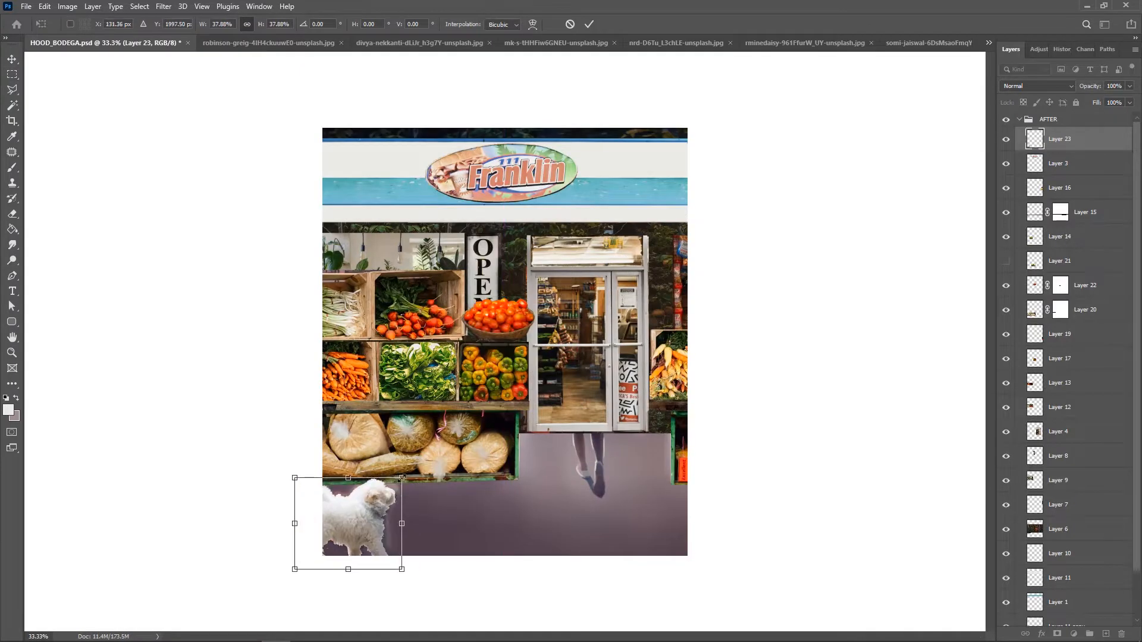
key("Return")
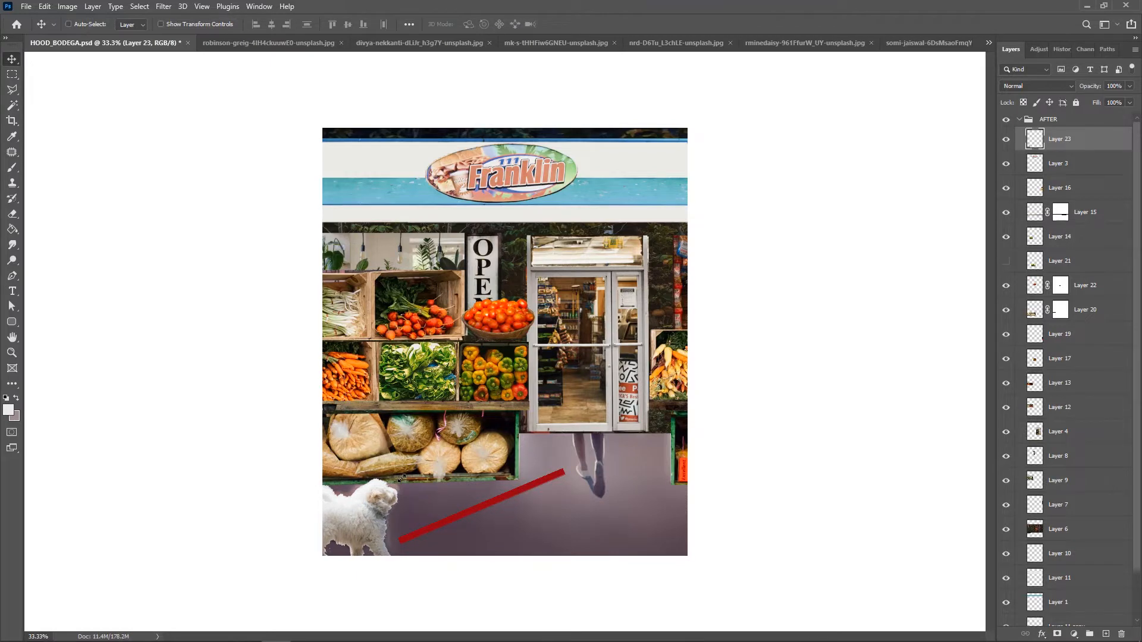
key("shift+Up")
key("shift+Up")
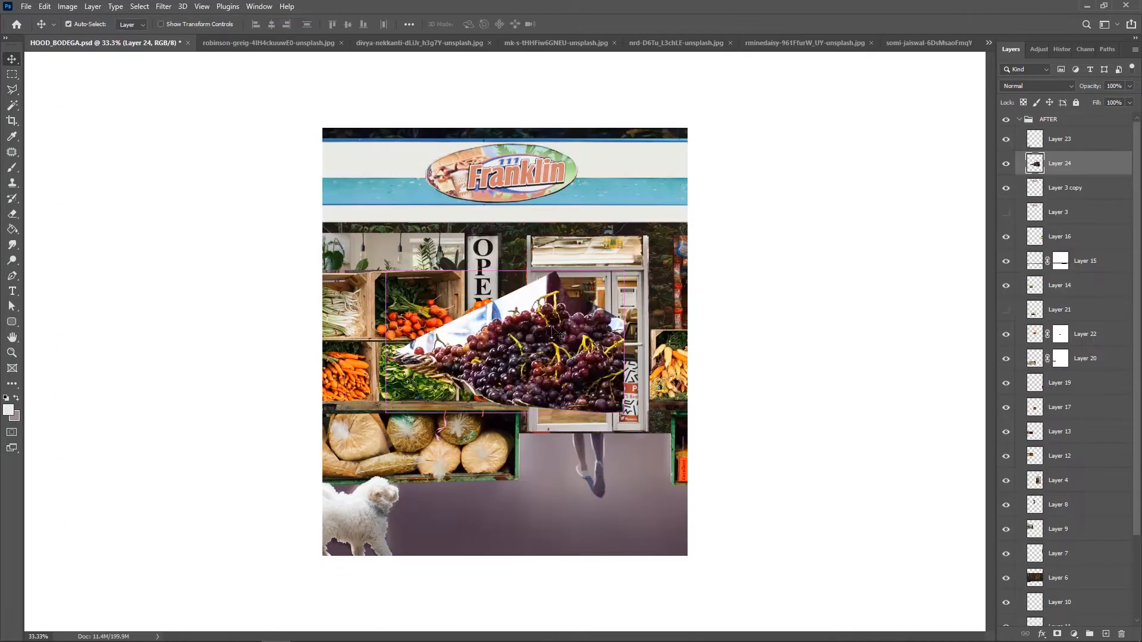
Scale down the grapes, place them over the upper crate beside the door, and add a layer mask to trim them
left_click_drag(542, 336, 688, 305)
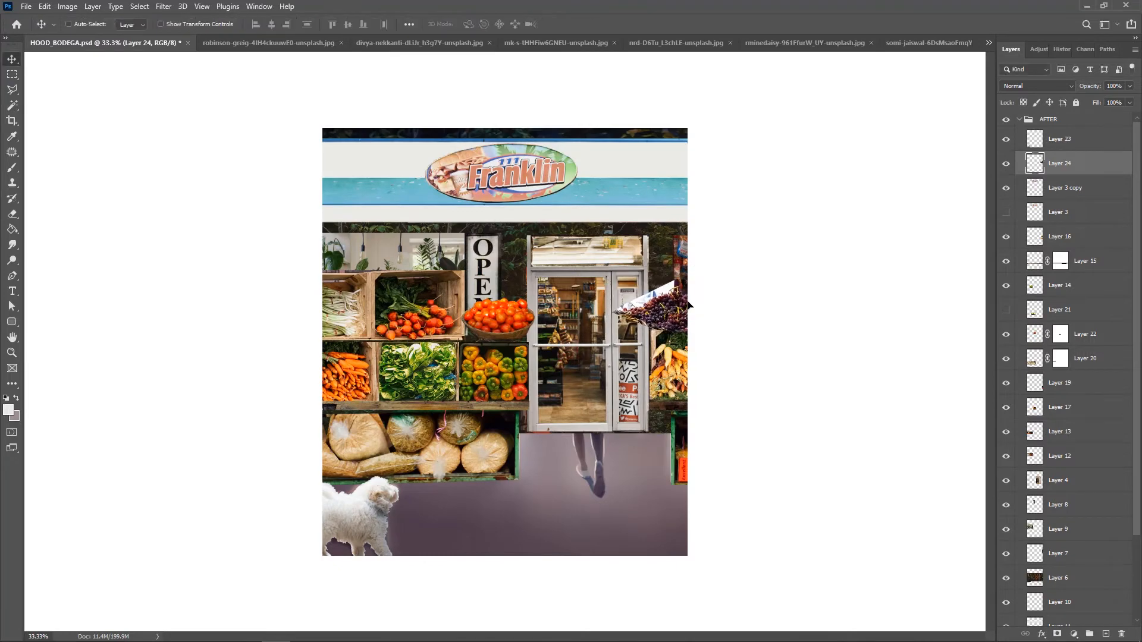
left_click(1059, 633)
key("b")
key("d")
key("x")
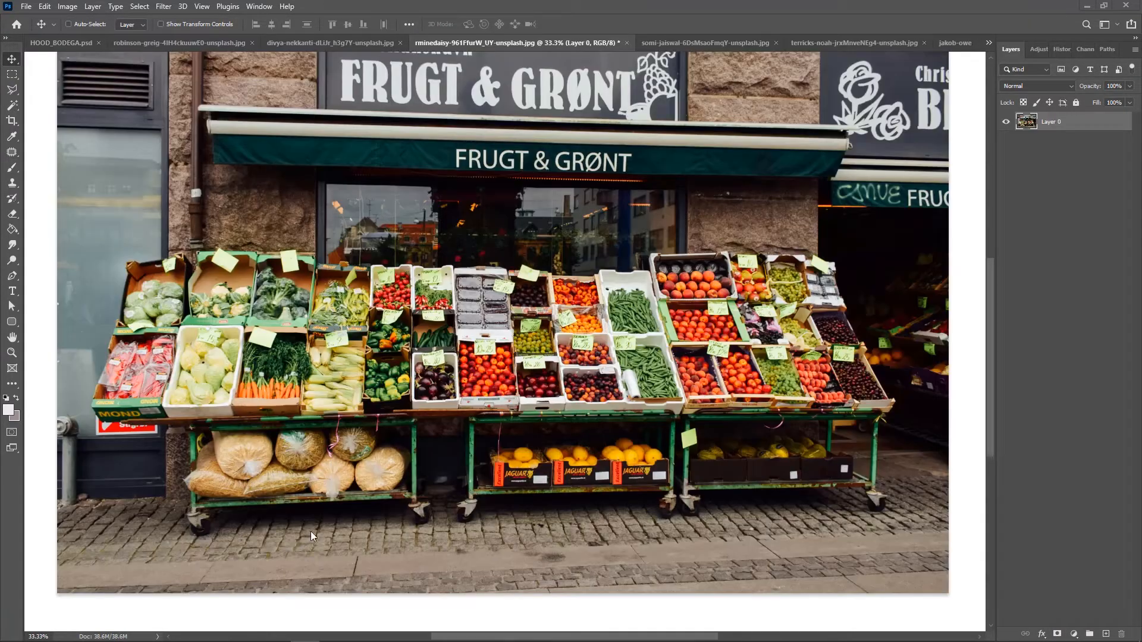
Copy the cobblestone pavement from the market photo into HOOD_BODEGA.psd, fit it below the storefront, and duplicate the strip downward to cover the foreground
left_click_drag(308, 531, 948, 593)
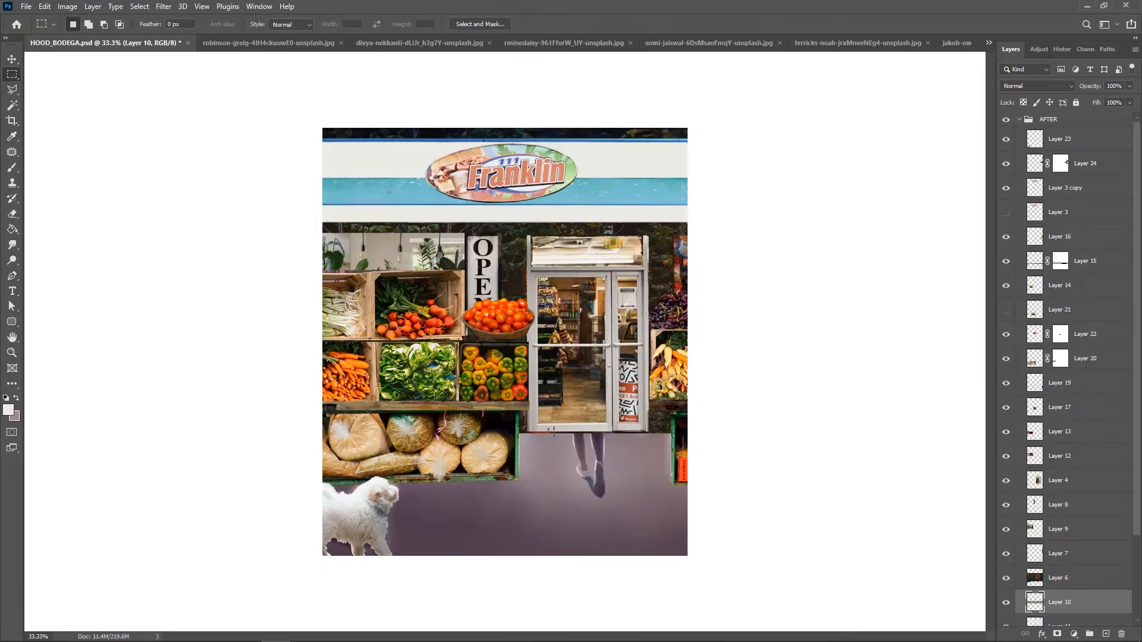
key("ctrl+t")
left_click_drag(850, 416, 849, 415)
key("Return")
key("ctrl+j")
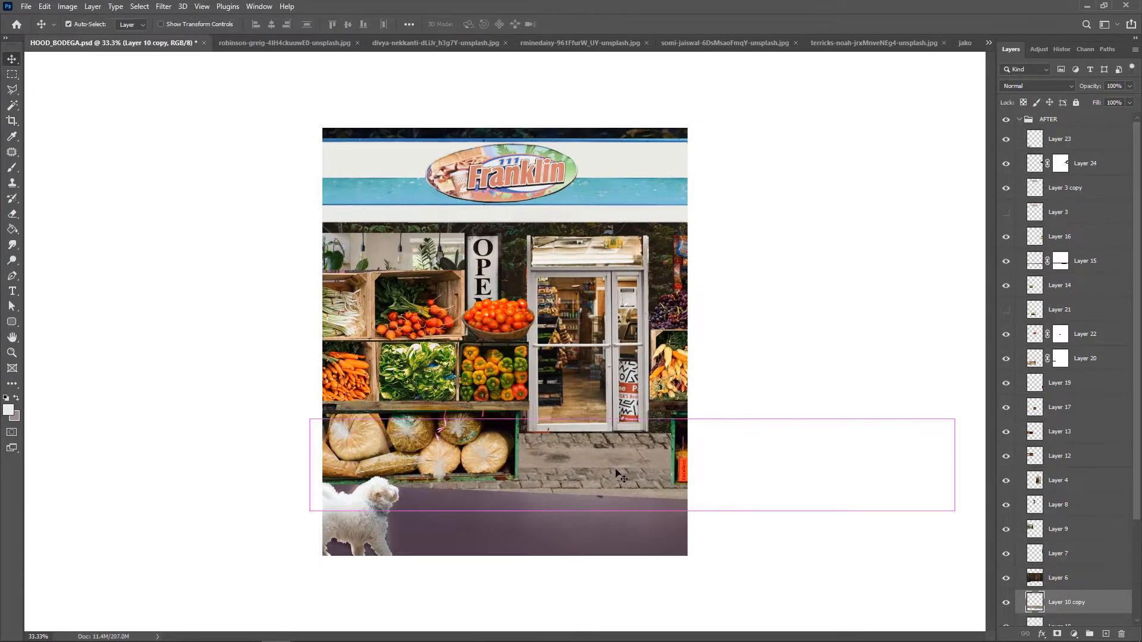
left_click_drag(586, 470, 563, 542)
Paint the gap between the pavement strips with a sampled paving colour on Layer 25, placed beneath Layer 10 copy, and save
left_click(645, 494, "alt")
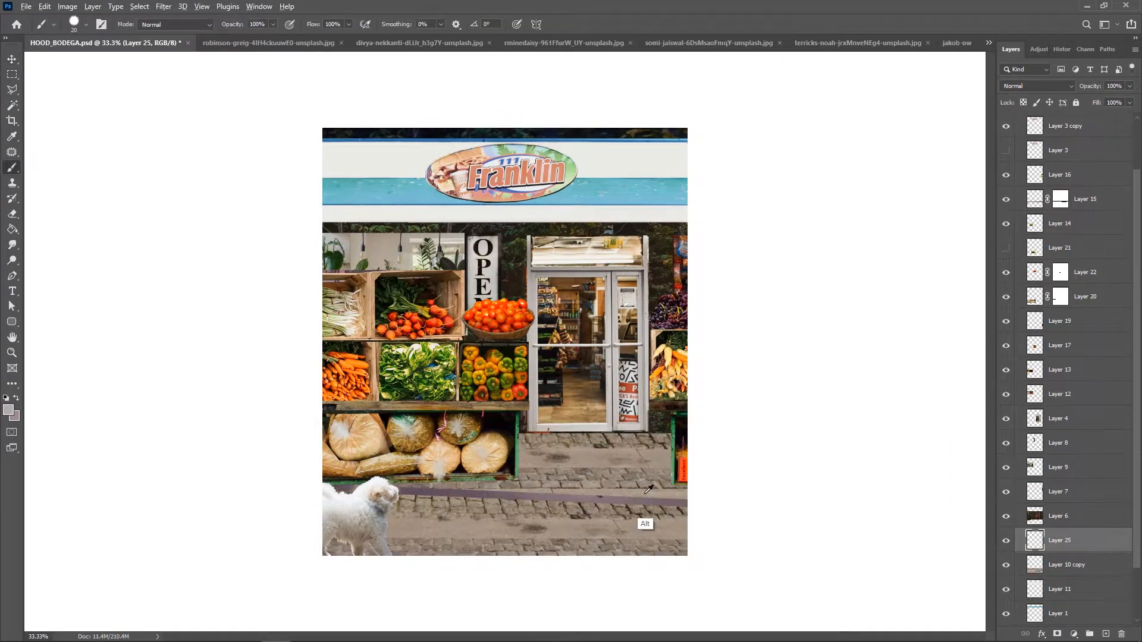
left_click_drag(647, 498, 685, 502)
left_click_drag(1077, 545, 1078, 576)
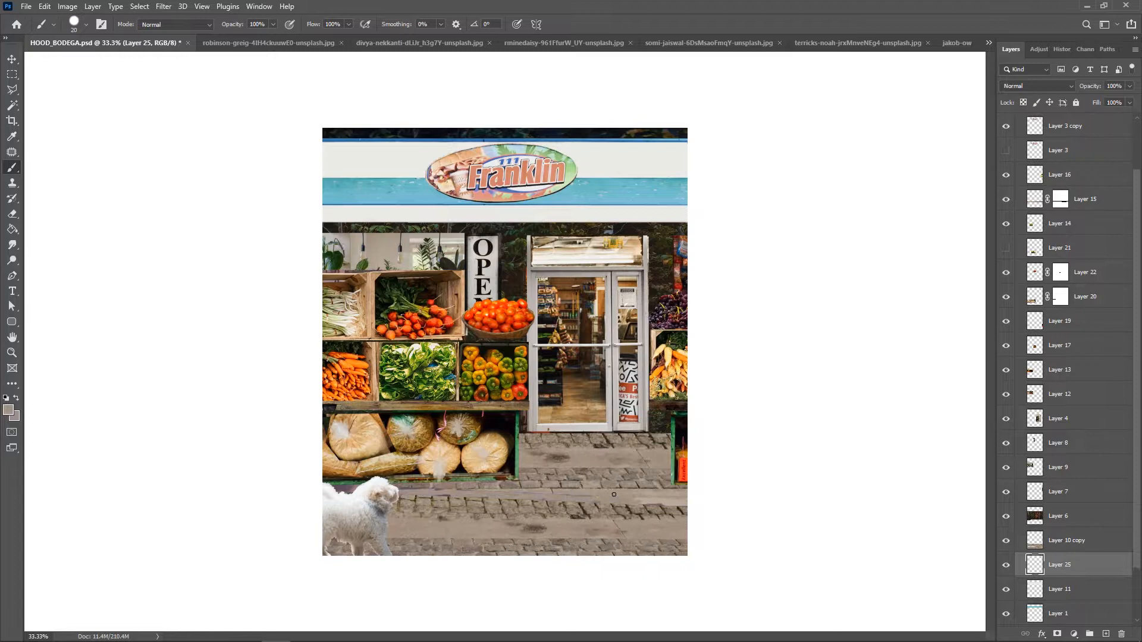
left_click_drag(613, 494, 334, 488)
key("ctrl+s")
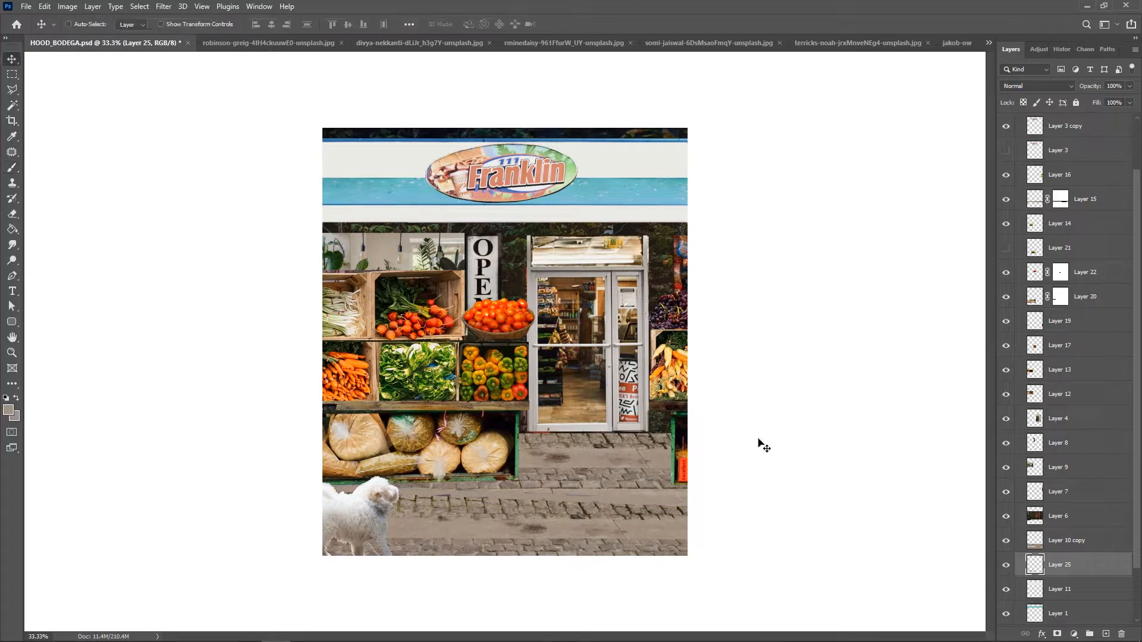
Select the lower pavement strip together with its painted filler layer and move them slightly upward
left_click(1078, 542, "ctrl")
left_click_drag(605, 493, 599, 476)
left_click(1075, 560, "ctrl")
left_click(1056, 564)
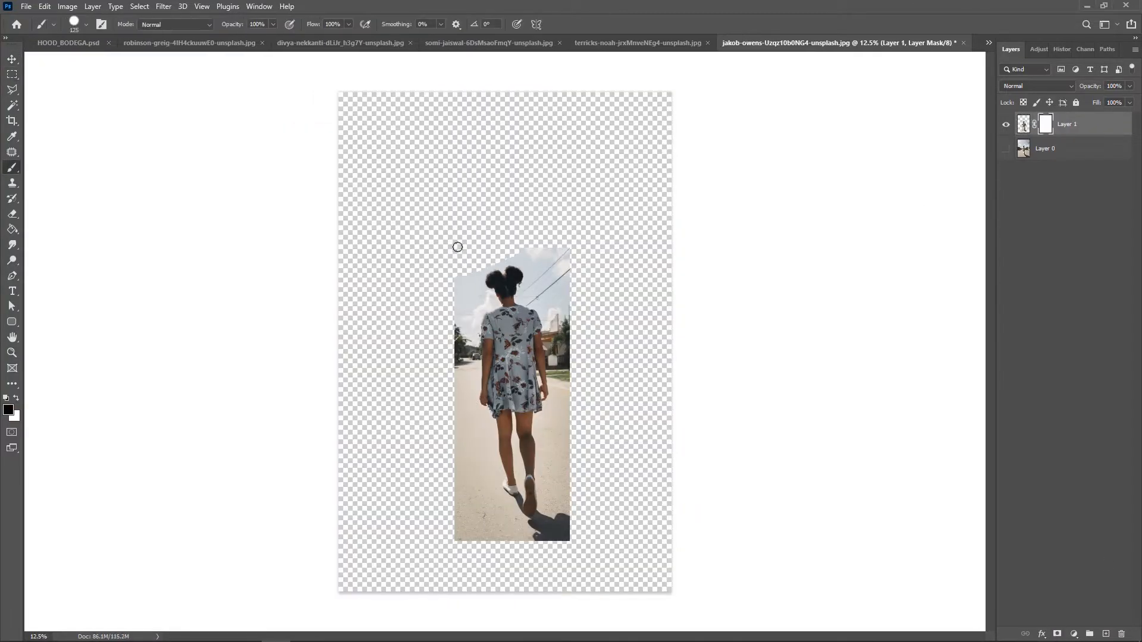
Paint the girl's layer mask black to hide the sky and road on her left side and below her feet
left_click_drag(458, 247, 459, 369)
left_click_drag(457, 441, 476, 456)
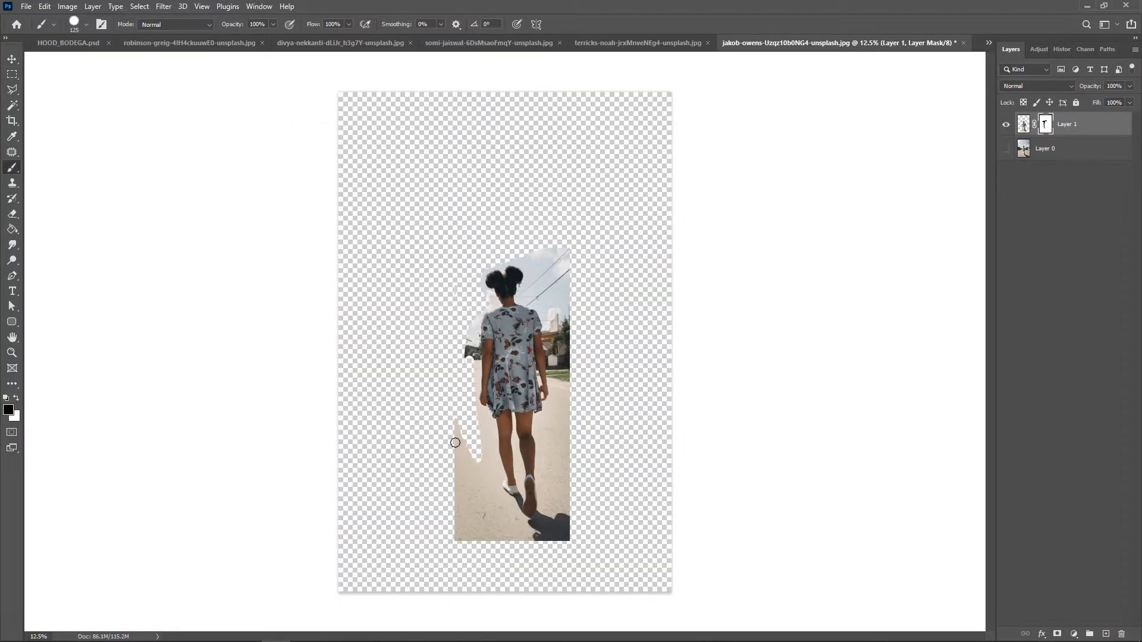
key("bracketright")
key("bracketright")
key("bracketright")
key("bracketright")
key("bracketright")
key("bracketright")
key("bracketright")
mouse_move(443, 415)
left_mouse_down()
mouse_move(514, 541)
mouse_move(562, 527)
left_mouse_up()
Mask out the remaining background along the girl's right side with a smaller brush
key("bracketleft")
key("bracketleft")
key("bracketleft")
mouse_move(533, 536)
left_mouse_down()
mouse_move(553, 410)
mouse_move(542, 261)
left_mouse_up()
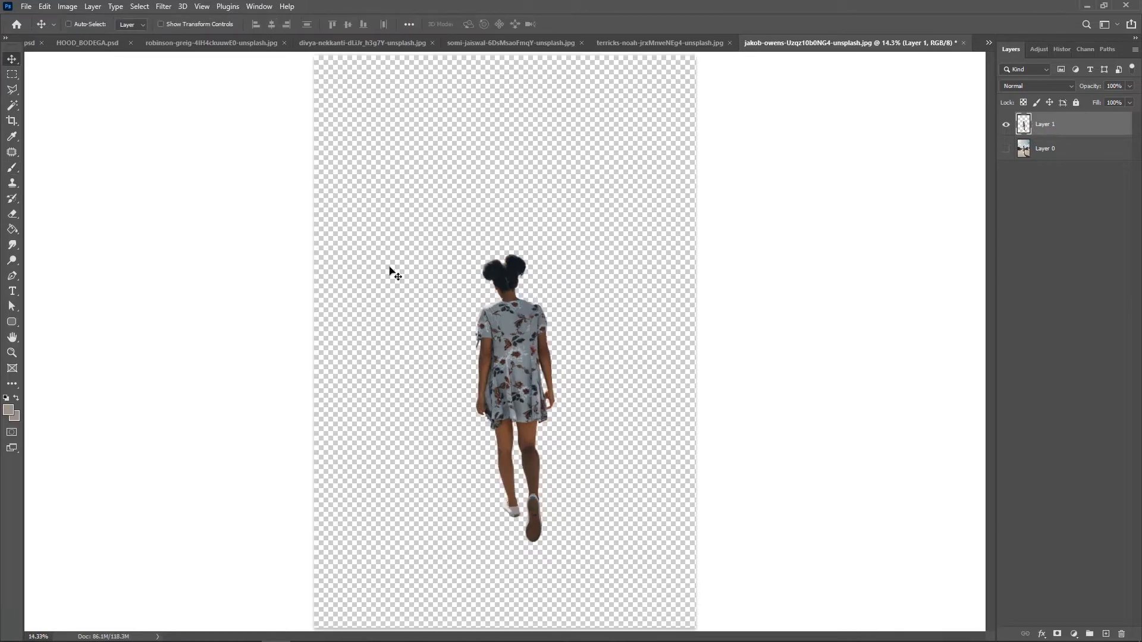
Copy the girl cutout into HOOD_BODEGA.psd, scale her down, and position her walking toward the shop door
key("v")
left_click_drag(448, 247, 583, 522)
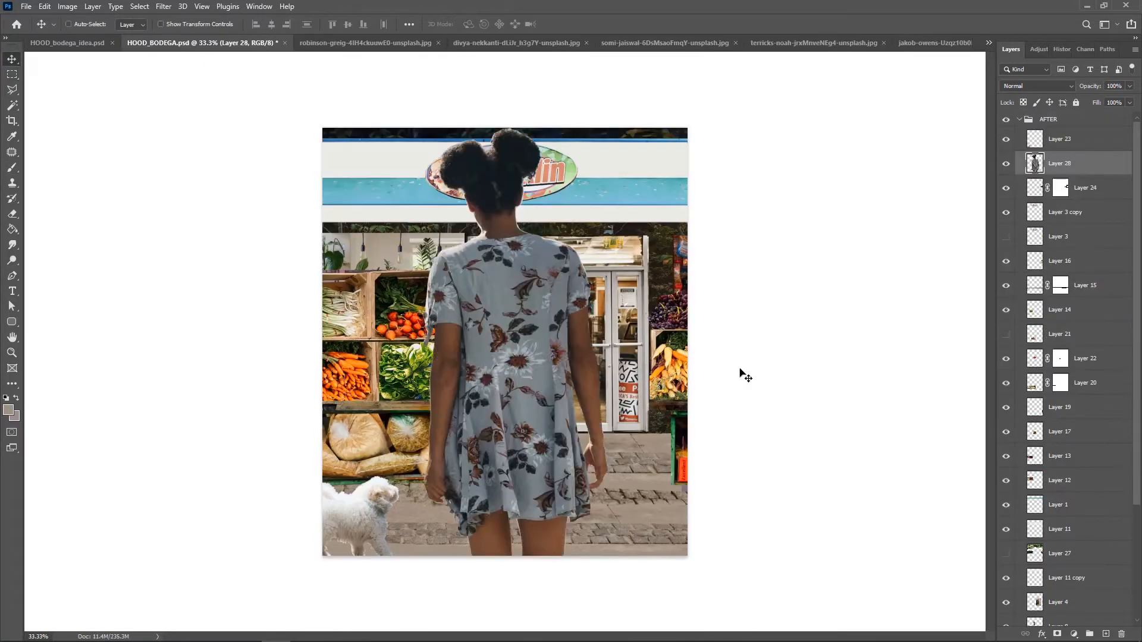
key("ctrl+t")
left_click_drag(616, 126, 550, 333)
left_click_drag(513, 452, 586, 405)
key("Return")
left_click_drag(631, 562, 611, 531)
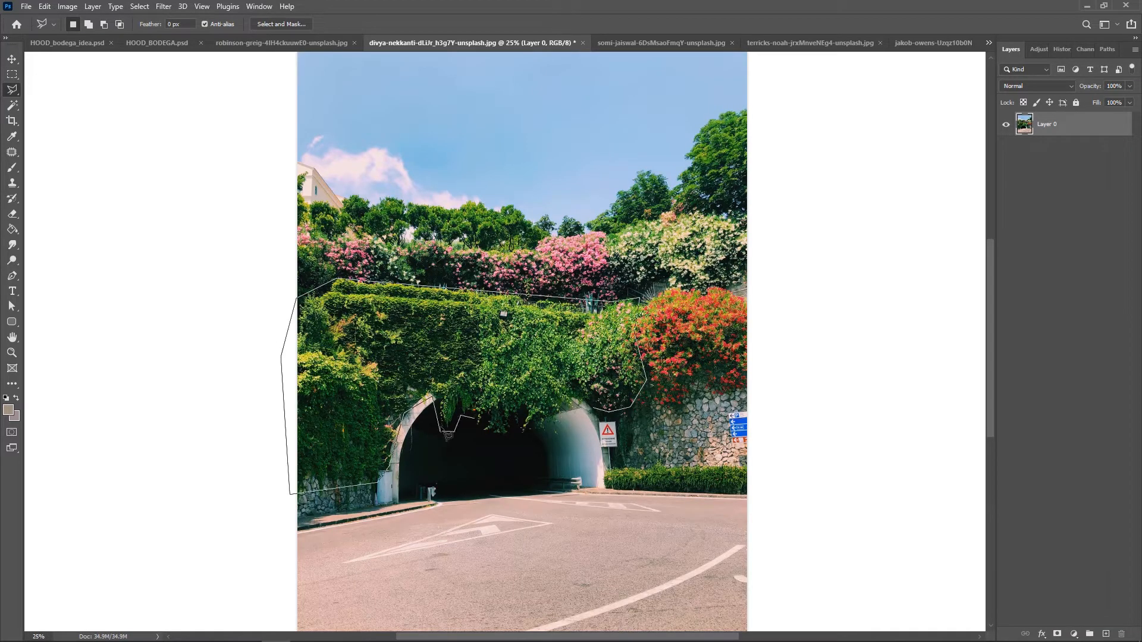
Lasso the green ivy in the tunnel photo, copy it into HOOD_BODEGA.psd, and fit it behind the awning across the wall
left_click(590, 407)
key("v")
mouse_move(565, 358)
left_mouse_down()
mouse_move(150, 46)
mouse_move(709, 387)
mouse_move(665, 215)
left_mouse_up()
key("ctrl+t")
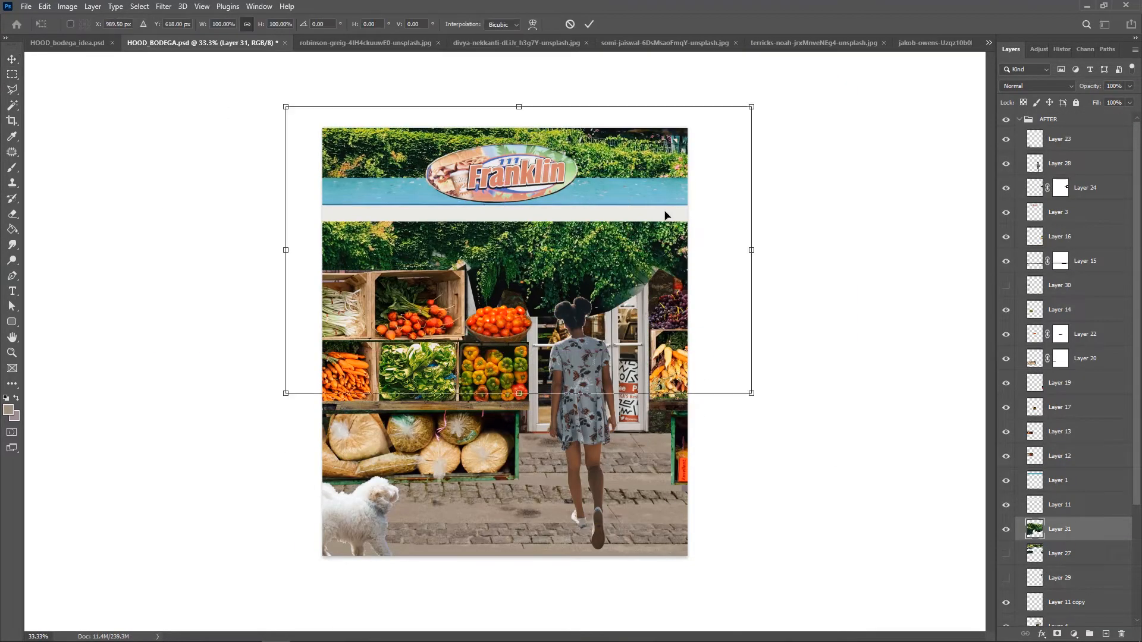
left_click_drag(793, 200, 792, 179)
Paint on the ivy layer's mask to clear leaves from the OPEN sign and the door, keeping a fringe above the entrance
left_click_drag(493, 241, 489, 299)
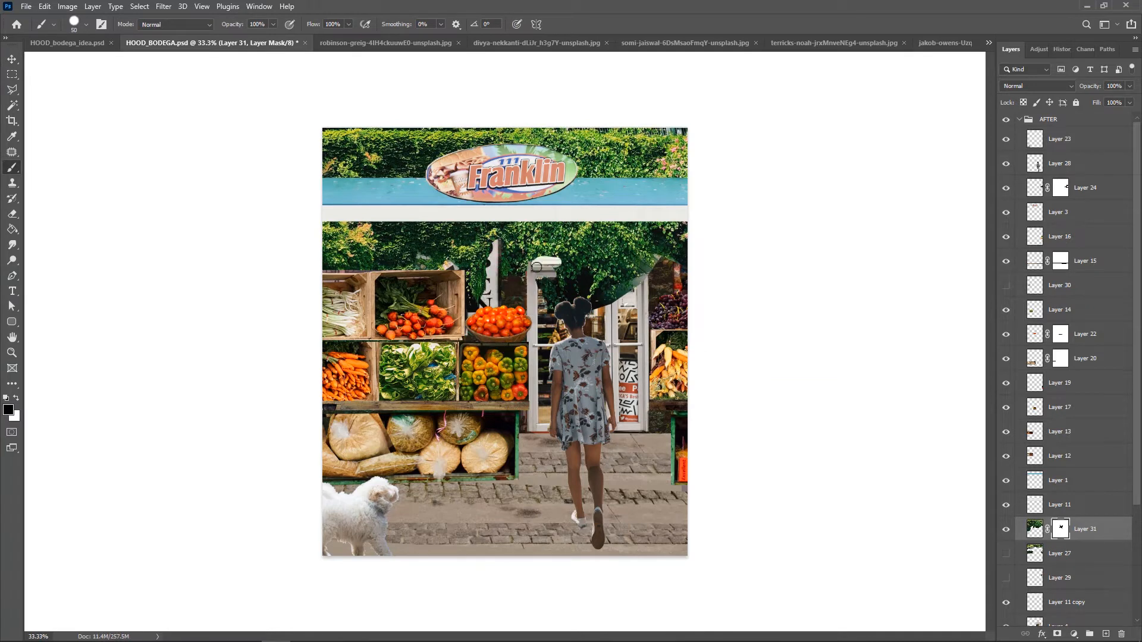
key("x")
left_click_drag(537, 267, 616, 250)
key("x")
key("x")
left_click_drag(625, 298, 540, 275)
Stretch the door on Layer 4 upward to about 108% of its height
left_click(1058, 624)
key("ctrl+t")
left_click_drag(588, 235, 588, 219)
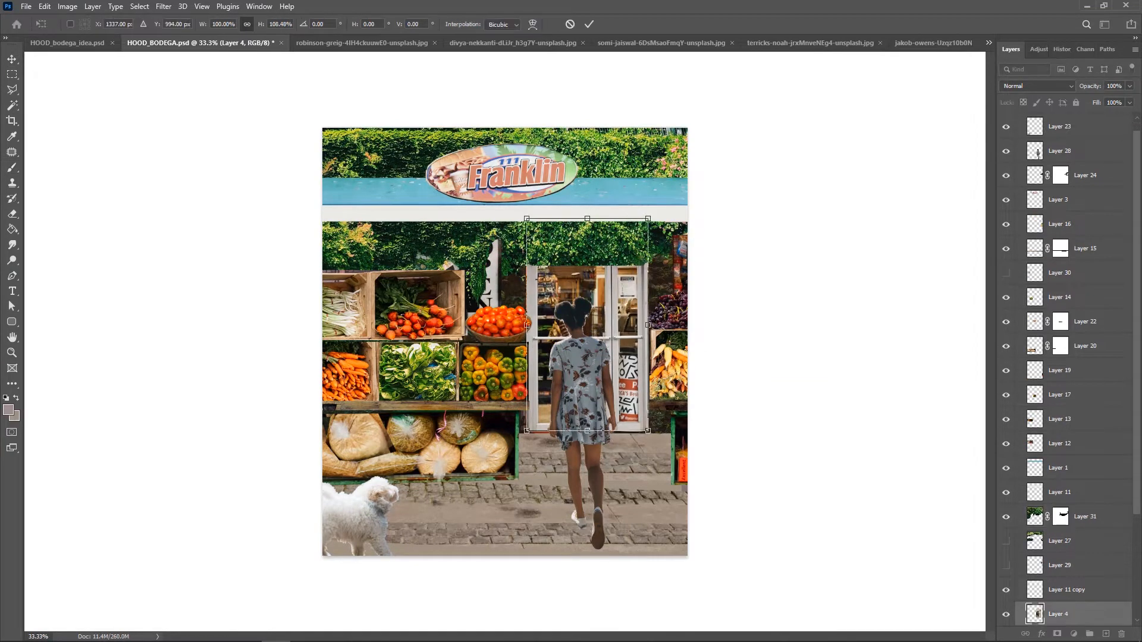
key("Return")
Refine Layer 31's mask around the door top and clear ivy from the plant window and the OPEN sign
left_click(1060, 516)
left_click_drag(631, 260, 562, 263)
key("x")
key("x")
left_click_drag(328, 253, 448, 249)
mouse_move(325, 229)
left_mouse_down()
mouse_move(443, 231)
mouse_move(477, 298)
left_mouse_up()
left_click_drag(470, 239, 497, 240)
key("v")
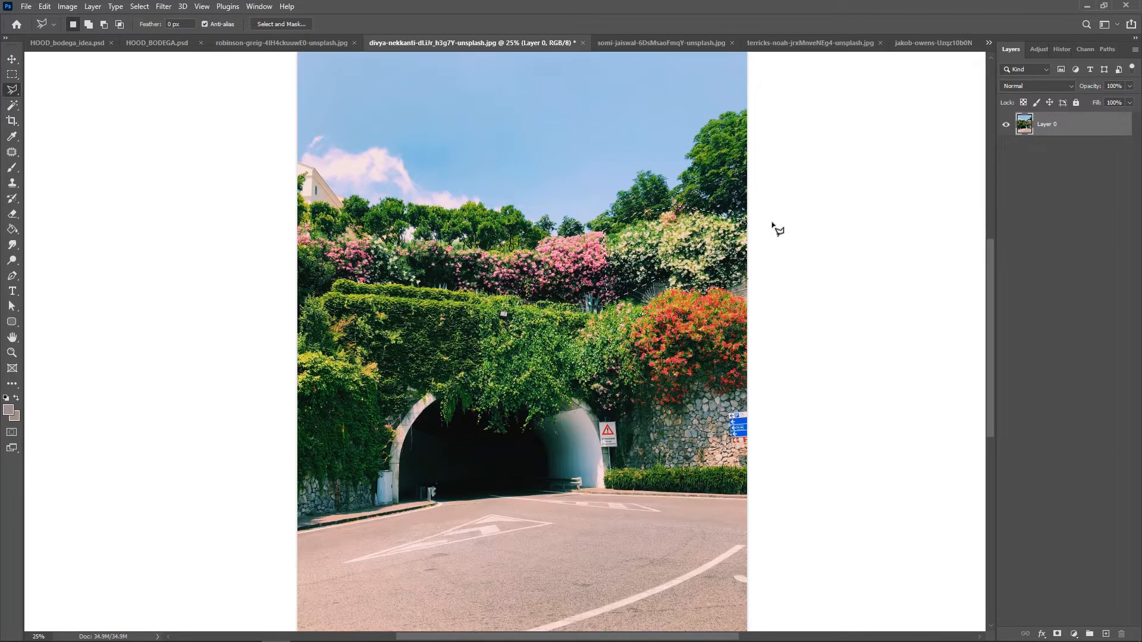
Copy the white flowering bushes from the tunnel photo into HOOD_BODEGA.psd
key("ctrl+c")
left_click(157, 43)
key("ctrl+v")
key("v")
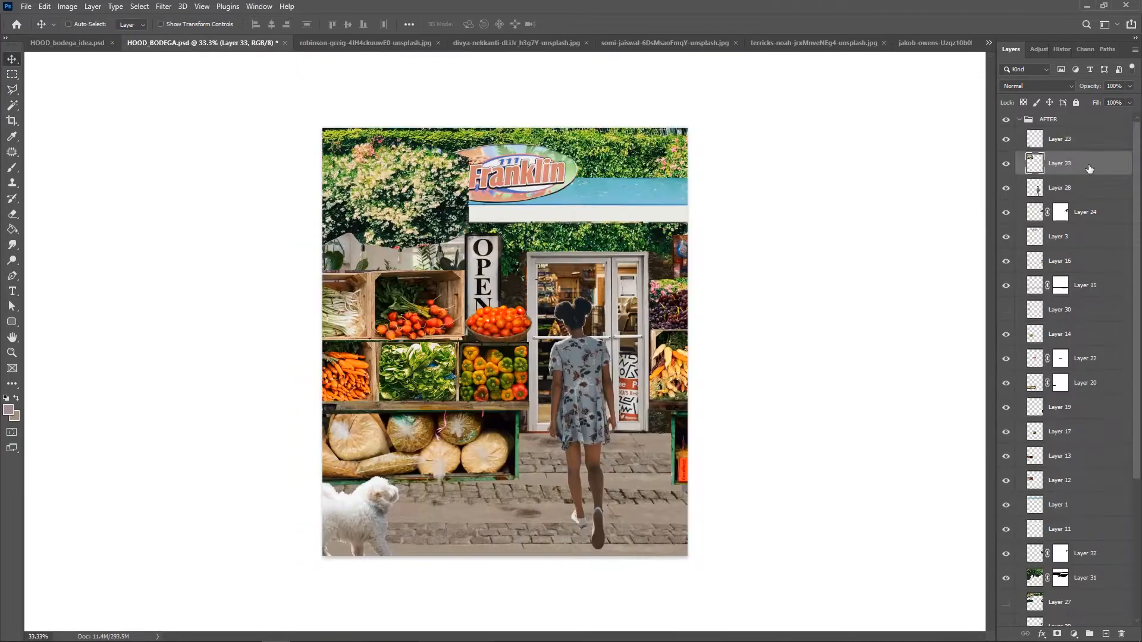
Move the white flower layer beneath the awning layers, position it over the ivy above the awning, and mask its edges
left_click_drag(1088, 168, 1079, 516)
key("ctrl+t")
mouse_move(443, 190)
left_mouse_down()
mouse_move(459, 173)
mouse_move(467, 193)
mouse_move(502, 198)
left_mouse_up()
key("Return")
left_click(1056, 634)
key("b")
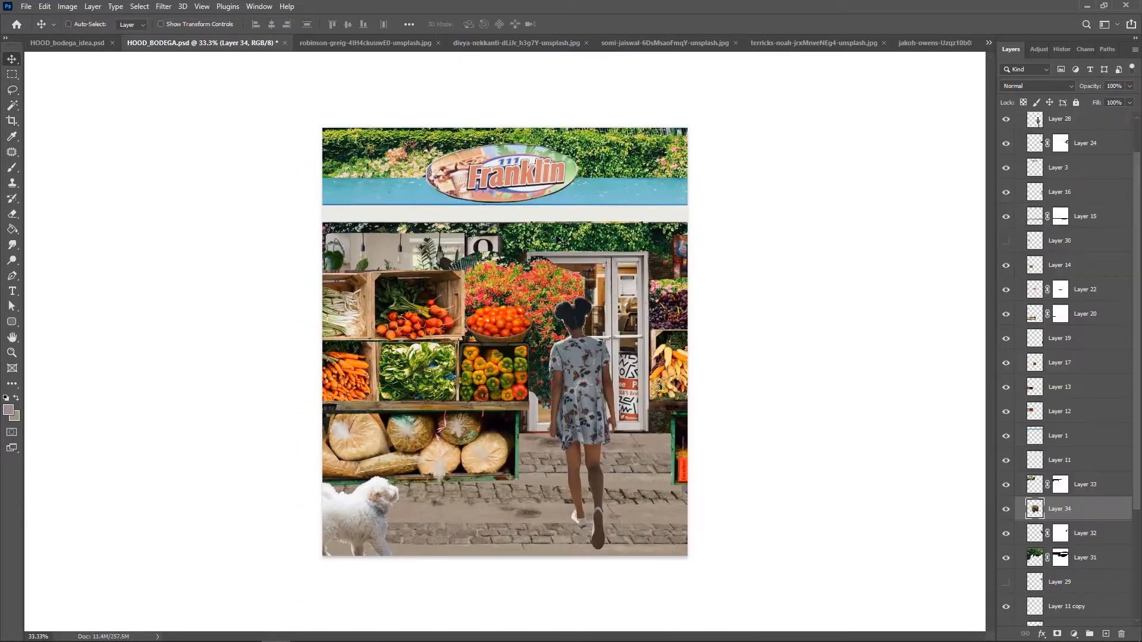
Scale the red flowers to about 50%, move them into the hedge's upper left corner, and add a layer mask
key("v")
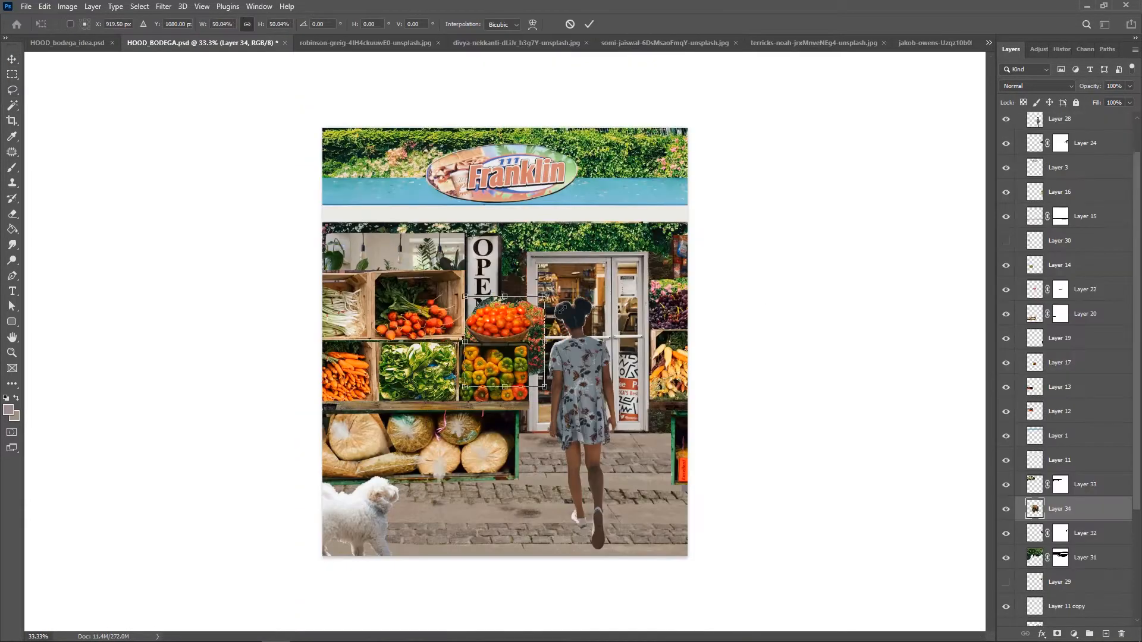
left_click_drag(571, 298, 387, 164)
left_click(1056, 634)
key("b")
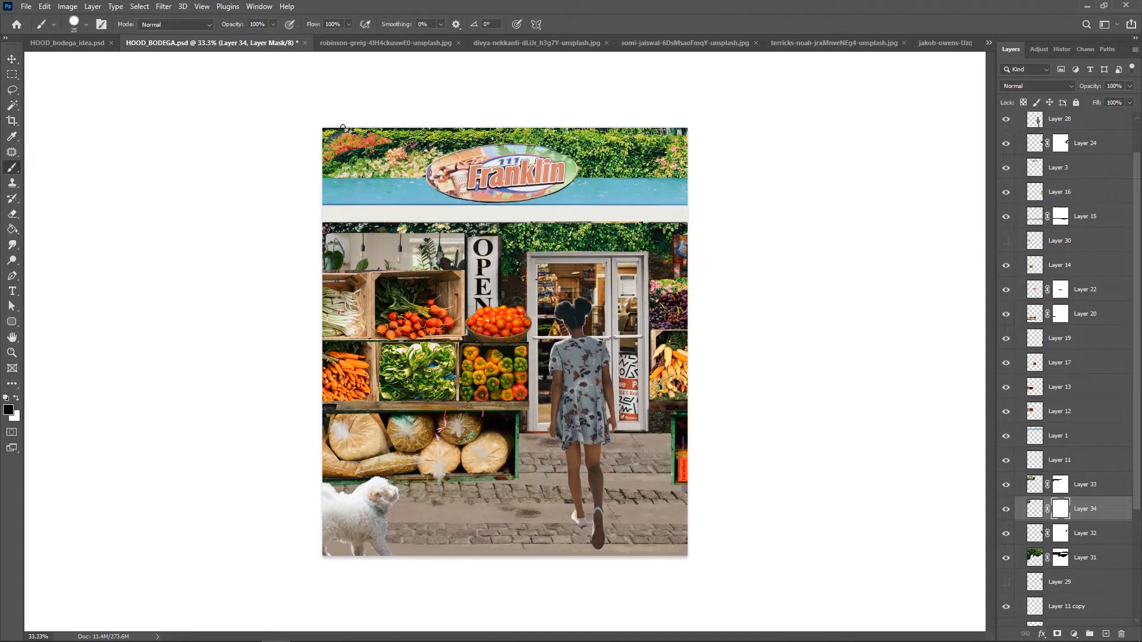
Copy the Spring Onions price sign from the vegetable market photo, scale it down, and place it by the upper crates
key("l")
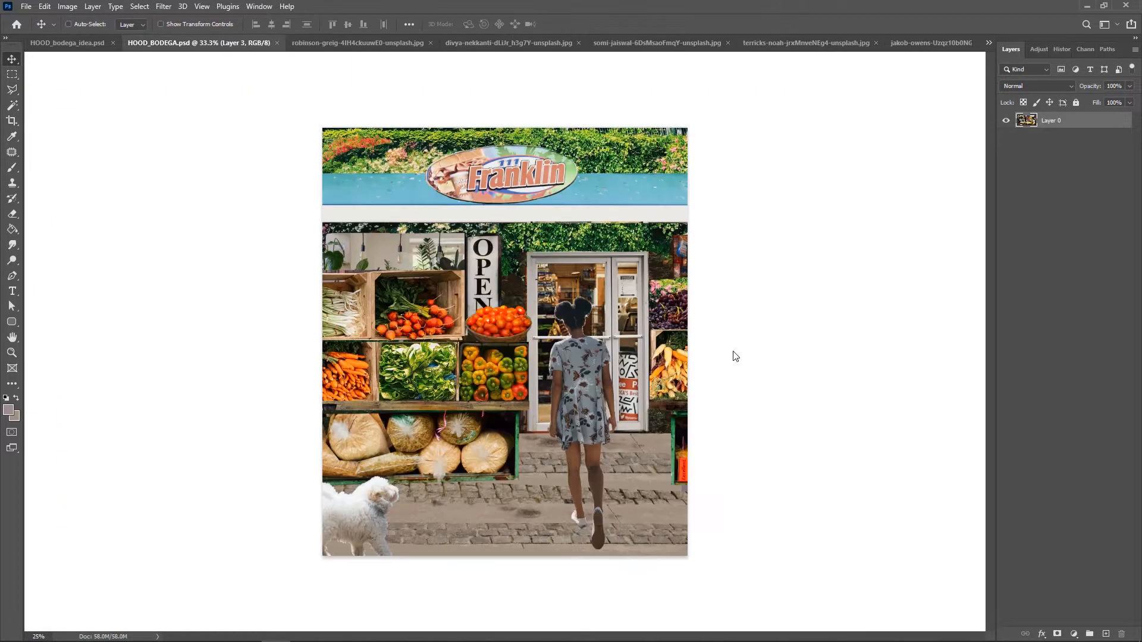
key("ctrl+v")
key("ctrl+t")
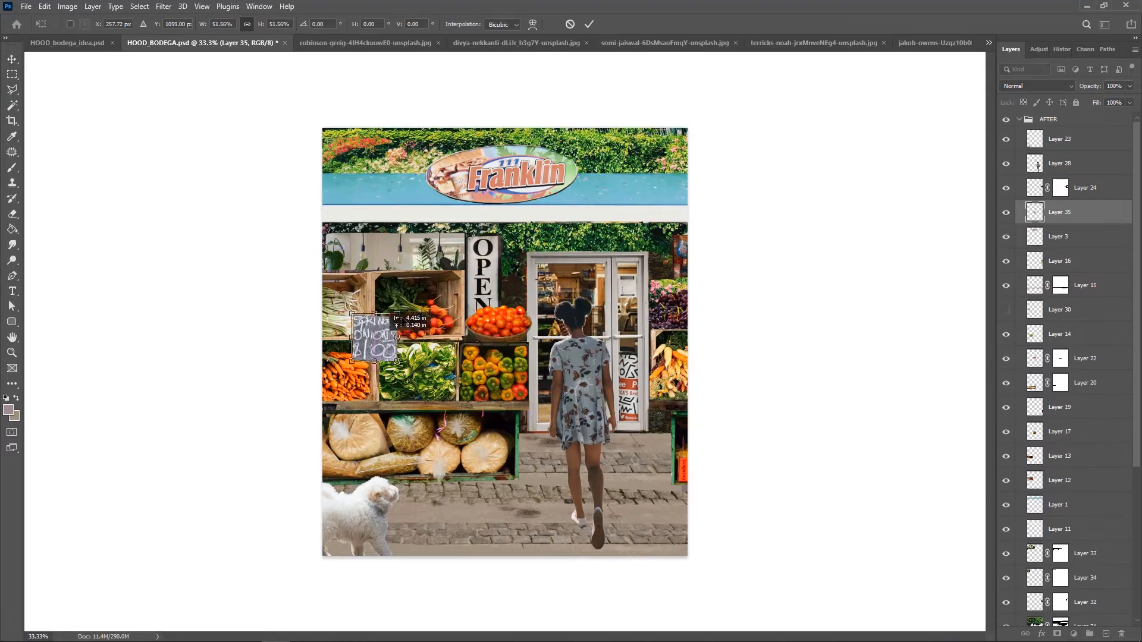
mouse_move(387, 342)
left_mouse_down()
mouse_move(393, 331)
mouse_move(384, 347)
left_mouse_up()
key("Return")
key("ctrl+t")
key("Return")
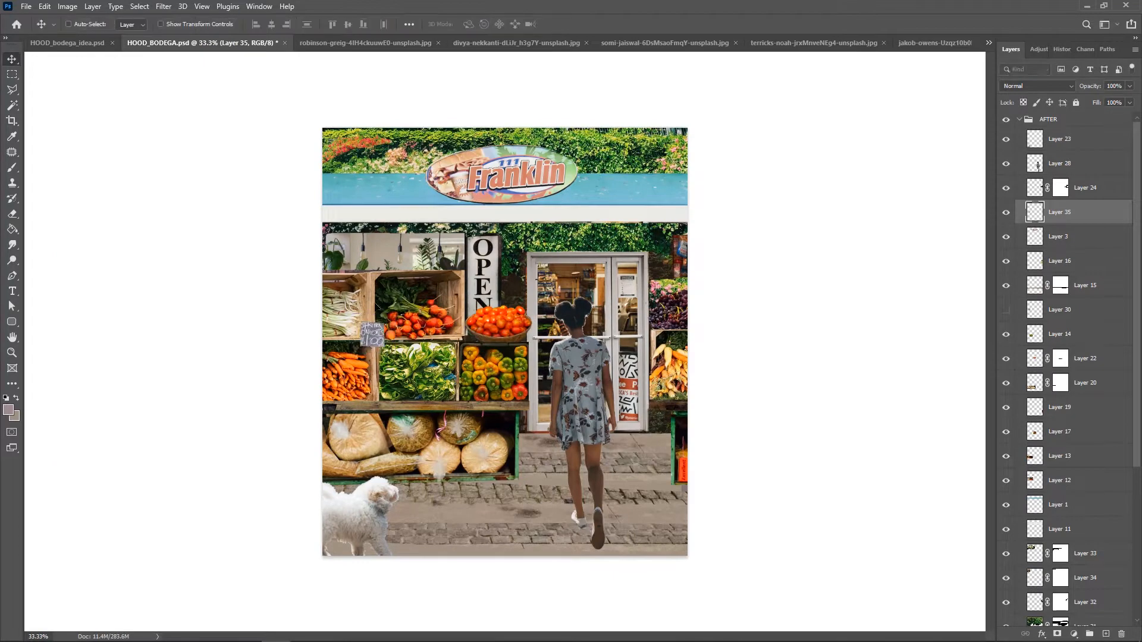
Copy the Carrots price sign from the market photo into HOOD_BODEGA.psd, scale it down, and place it over the carrot crate
left_click(665, 43)
key("l")
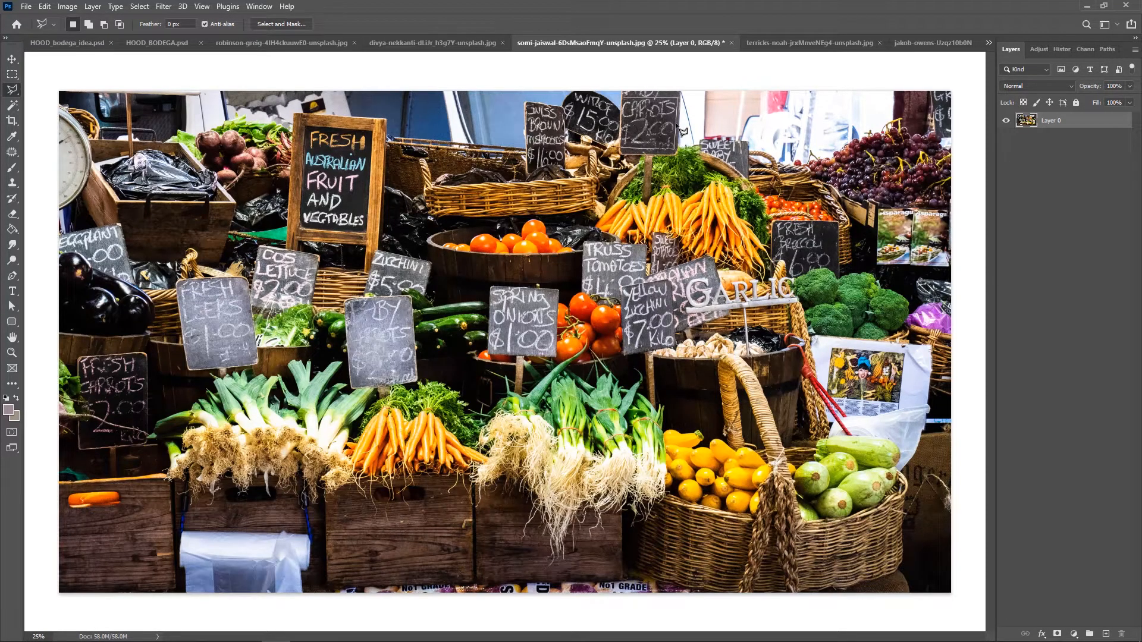
key("ctrl+c")
left_click(157, 43)
key("ctrl+v")
key("ctrl+t")
left_click_drag(540, 307, 358, 356)
key("Return")
key("v")
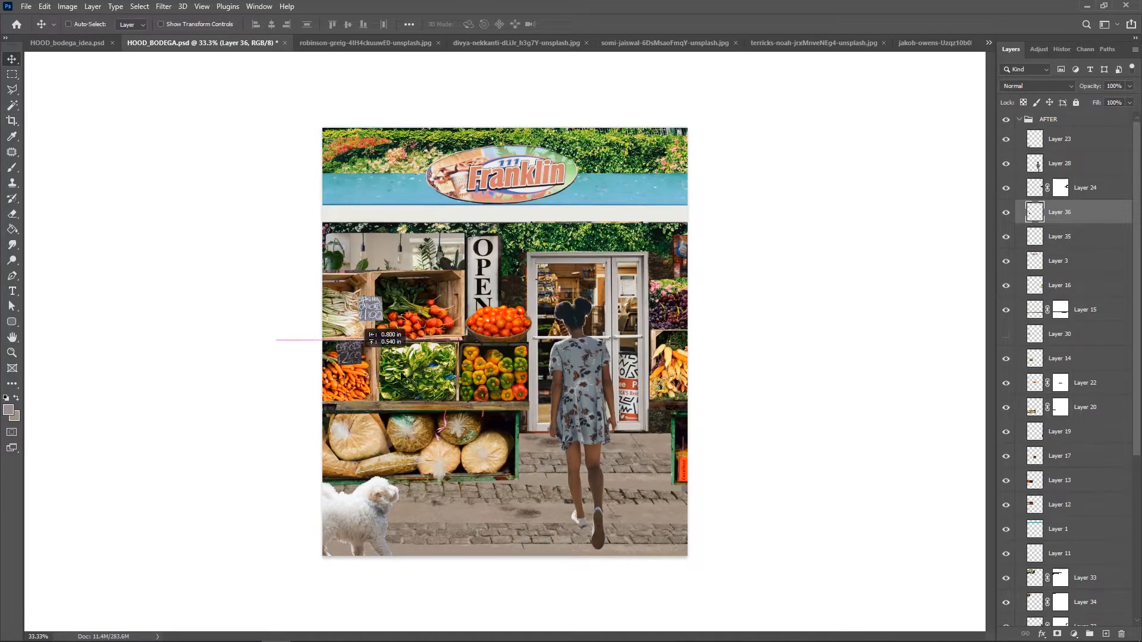
Duplicate the two price signs twice and spread the copies over the other produce crates
left_click(1061, 238)
left_click(1059, 213, "shift")
key("ctrl+j")
left_click_drag(355, 286, 499, 285)
key("ctrl+j")
left_click(1065, 237)
Lasso the Fresh Australian Fruit and Vegetables chalkboard in the market photo and copy it into HOOD_BODEGA.psd
left_click(685, 43)
key("l")
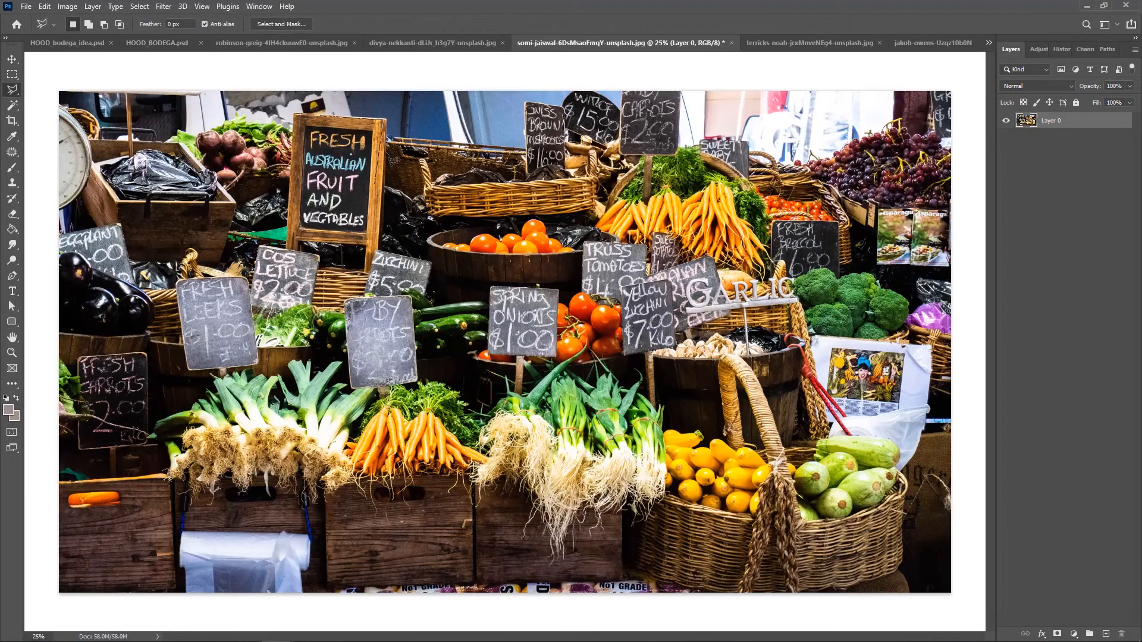
key("ctrl+v")
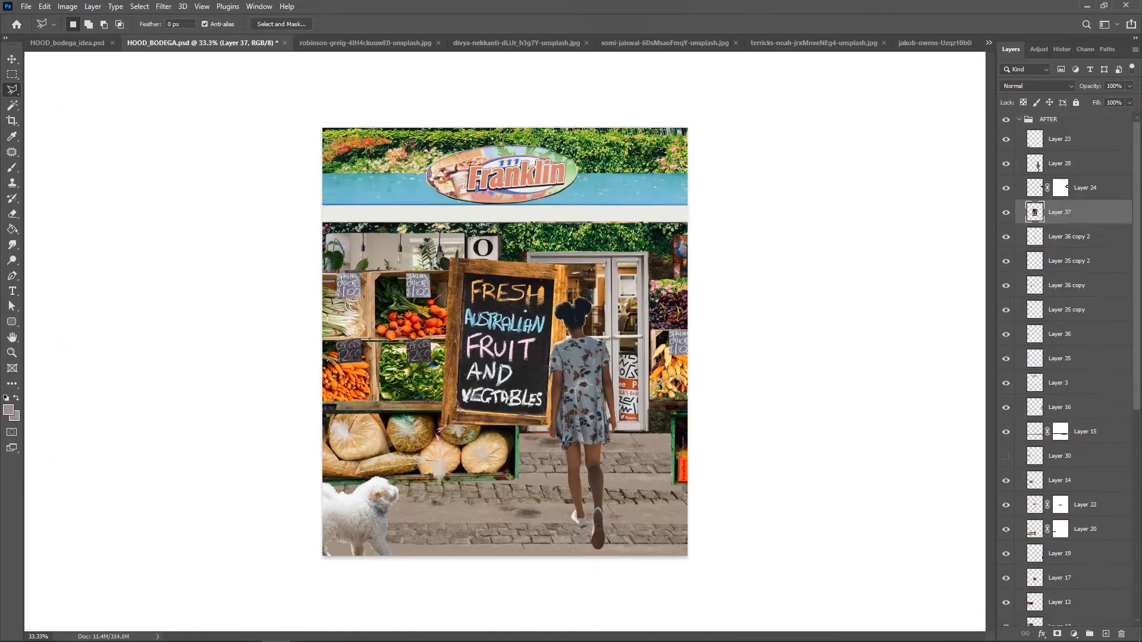
scroll(1064, 250, "down", 3)
key("v")
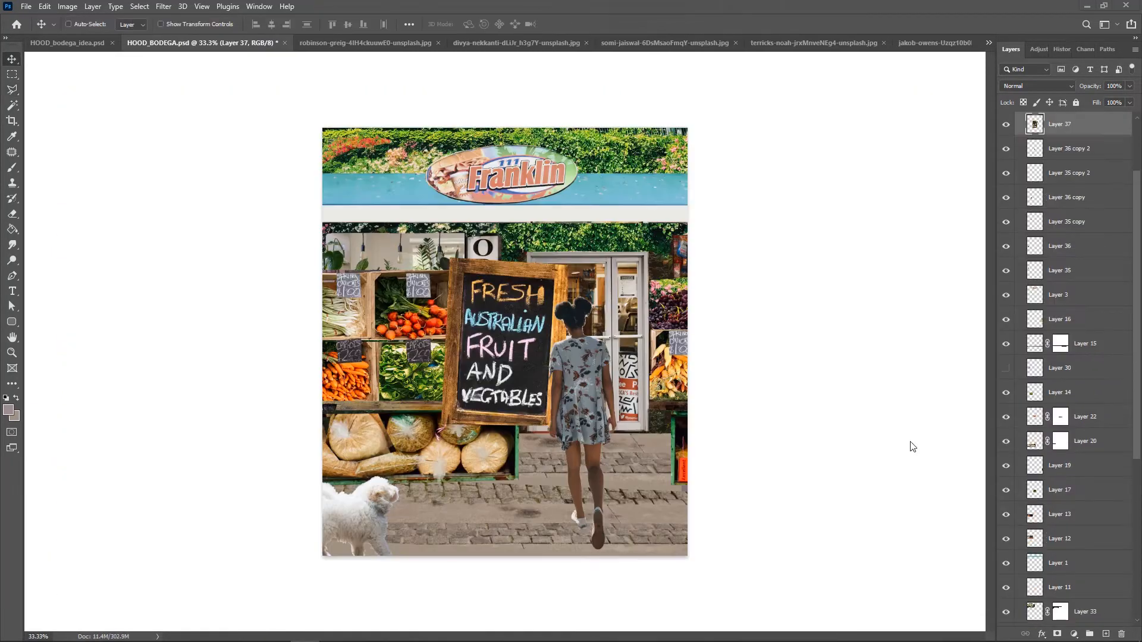
Scale down the chalkboard, stand it on the pavement right of the door, and move its layer below Layer 1
key("ctrl+t")
left_click_drag(441, 261, 471, 300)
left_click_drag(516, 318, 658, 411)
key("Return")
left_click_drag(1059, 124, 1066, 553)
Duplicate the chalkboard above the grapes, move the copy's layer below the ivy on Layer 31, and resize it to fit
left_click_drag(647, 437, 674, 293)
scroll(1086, 505, "down", 3)
left_click_drag(1073, 444, 1073, 557)
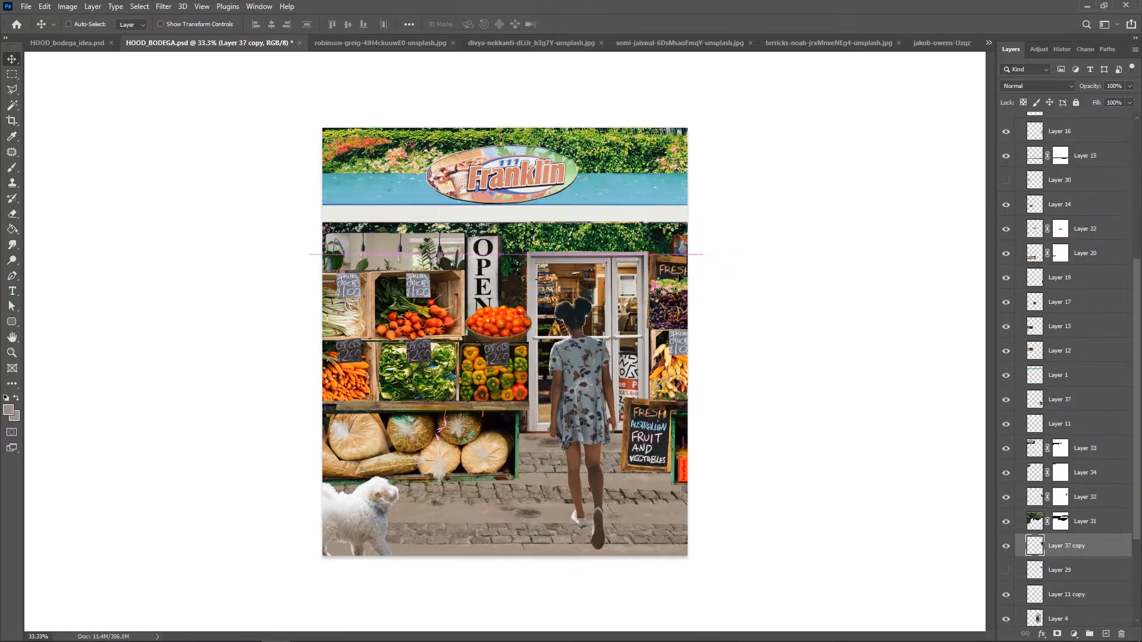
key("ctrl+t")
left_click_drag(700, 327, 689, 312)
key("Return")
left_click_drag(683, 294, 666, 278)
Make a narrow upright rectangle between the OPEN sign and the door on Layer 38 and fill it with bright red
left_click_drag(492, 149, 509, 119)
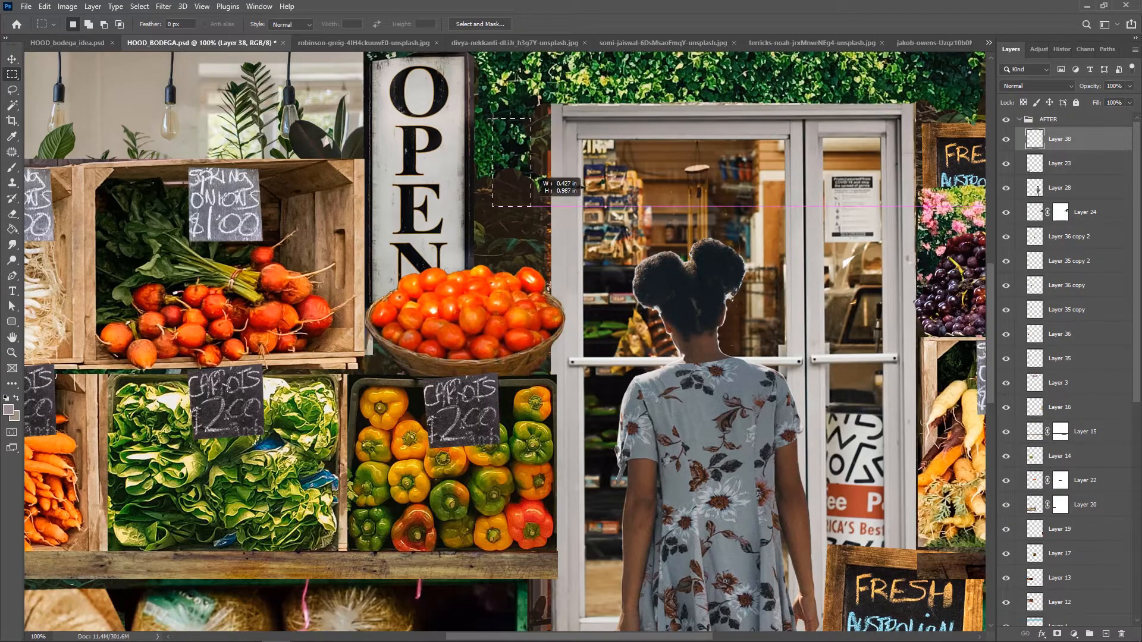
left_click(10, 413)
left_click_drag(791, 351, 803, 314)
left_click_drag(816, 368, 816, 342)
left_click(921, 308)
key("alt+BackSpace")
key("v")
Add a thin vertical white stripe about 0.067 in wide and 1.02 in tall over the red rectangle
left_click_drag(467, 93, 488, 365)
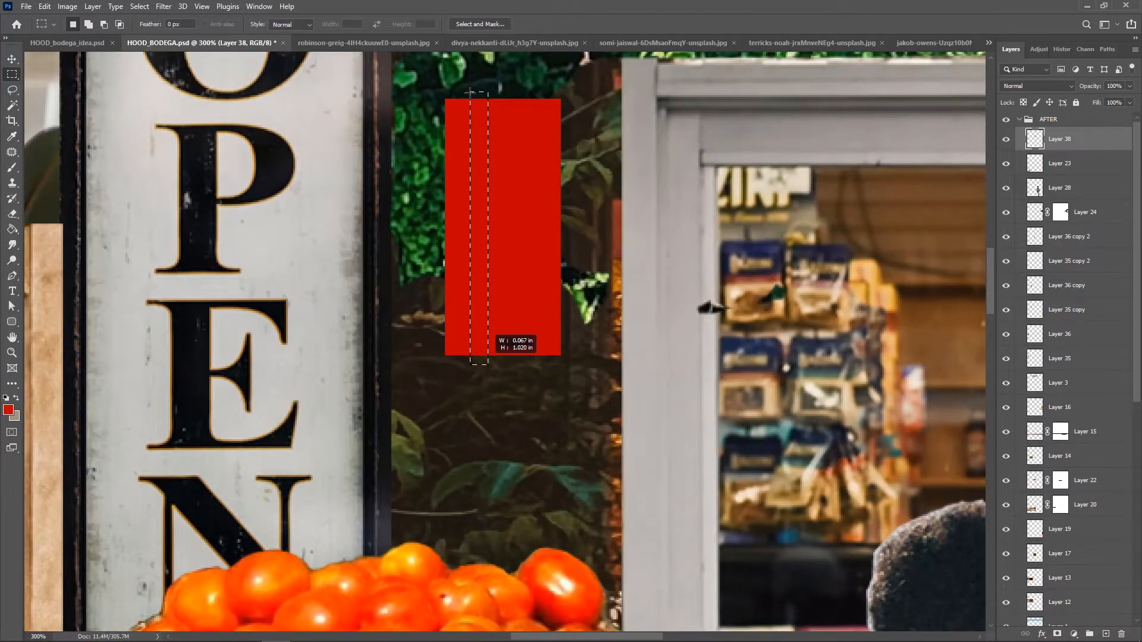
key("v")
key("alt+BackSpace")
key("ctrl+d")
Duplicate the white stripe and shift the copy right to form a second stripe on the red rectangle
key("ctrl+j")
key("Right")
key("Right")
key("Right")
key("Right")
key("Right")
key("Right")
key("Right")
key("Right")
key("Right")
key("Right")
key("Right")
key("Right")
key("Right")
key("Right")
key("Right")
key("Right")
key("Right")
key("Right")
key("Right")
key("Right")
Widen the two white stripes together, shift them right, and nudge the right stripe left to space them evenly on the red rectangle
left_click(482, 221, "shift")
key("ctrl+t")
left_click_drag(470, 229, 461, 231)
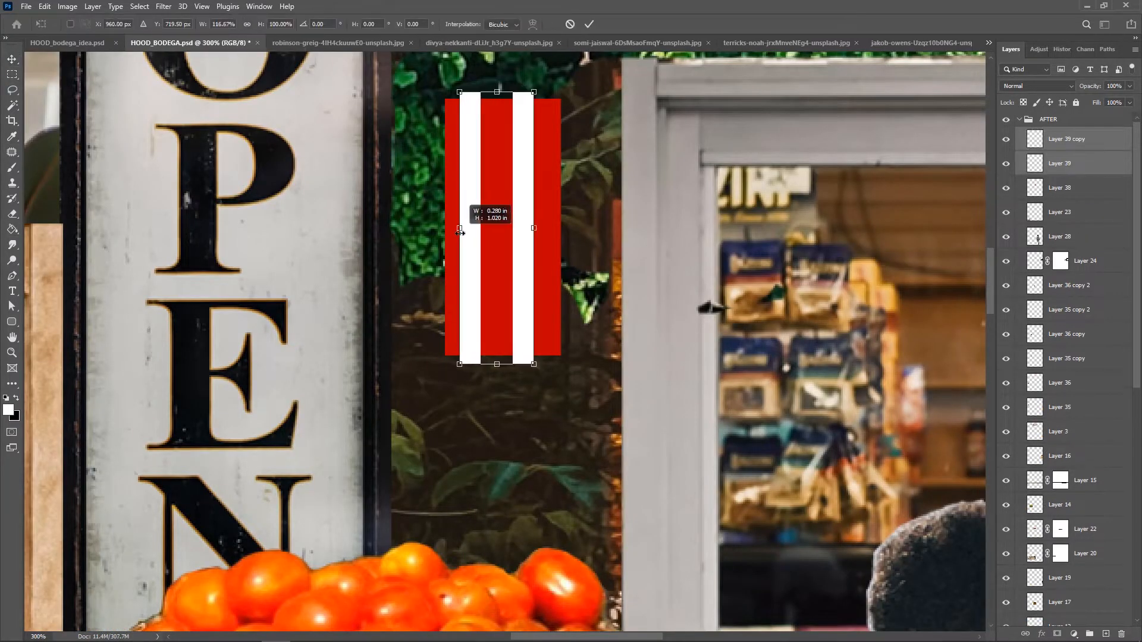
key("Right")
key("Right")
key("Right")
key("Return")
left_click(1083, 143)
key("Left")
key("Left")
Fill a downward-pointing triangle across the red rectangle's top with medium blue on a new layer and raise it above the stripes
left_click(1091, 169)
key("shift+l")
left_click(446, 99)
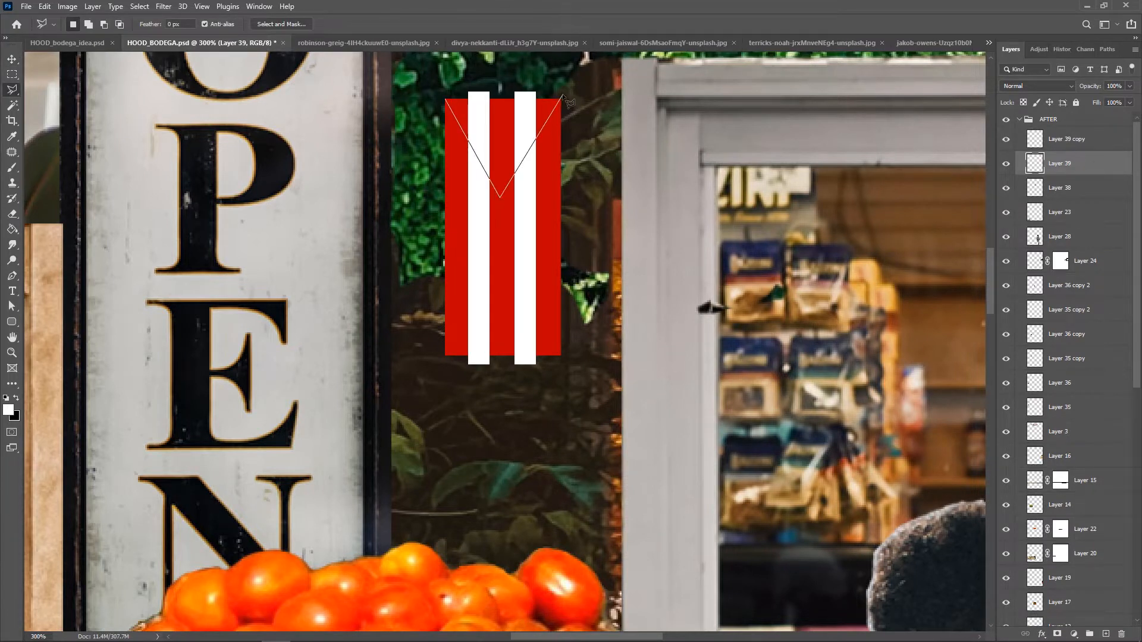
key("g")
key("ctrl+alt+shift+n")
left_click(9, 410)
left_click(816, 326)
left_click(737, 331)
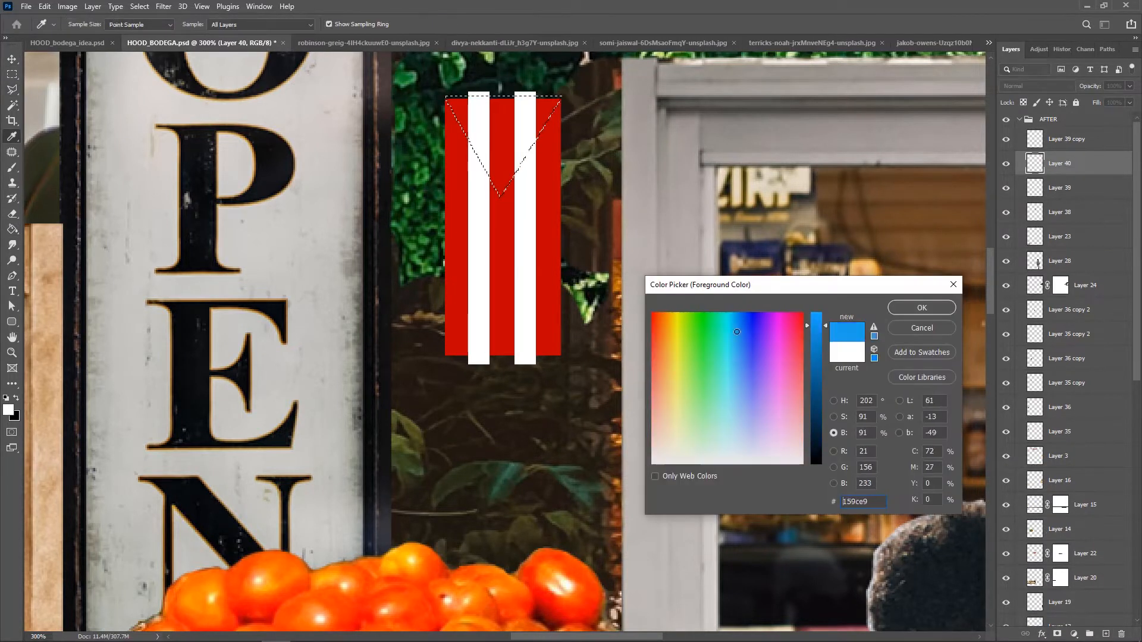
left_click(816, 351)
left_click(745, 341)
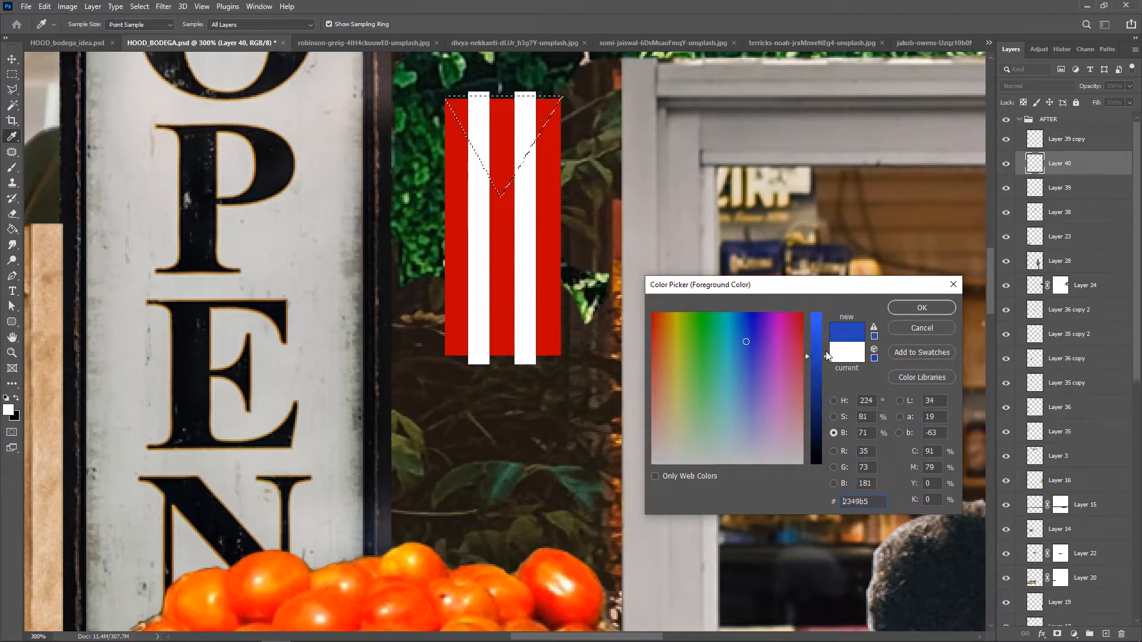
left_click(922, 307)
left_click(502, 132)
key("ctrl+]")
Merge the two white stripe layers and delete the stripe ends that extend below the red rectangle
left_click(1083, 164)
key("ctrl+e")
left_click_drag(449, 81, 544, 99)
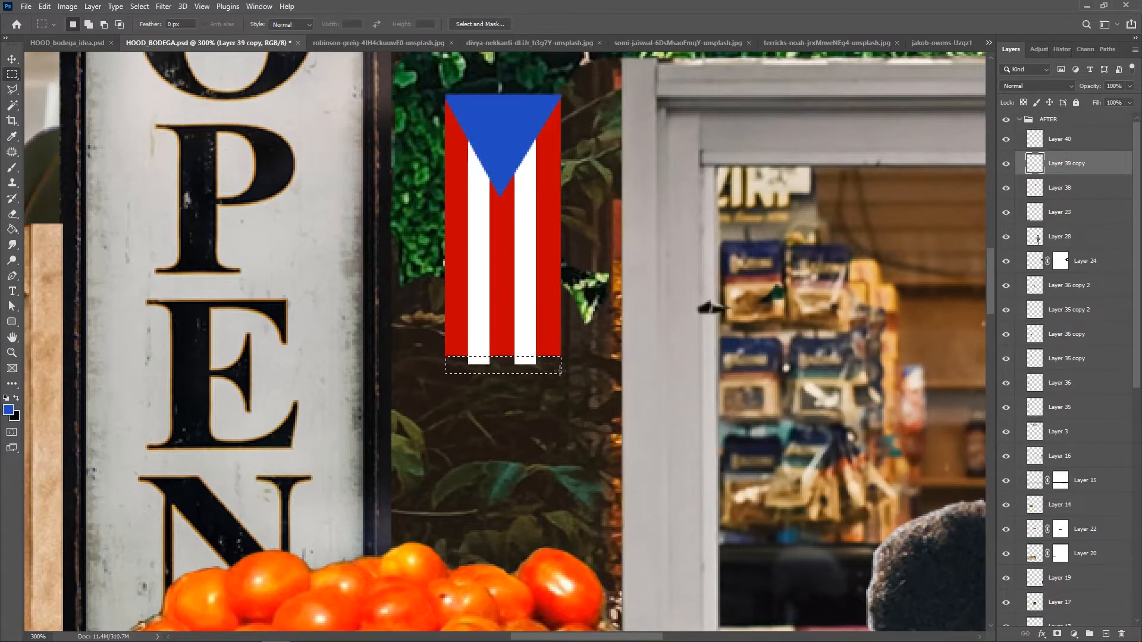
key("Delete")
key("ctrl+d")
Add a white five-pointed star in the middle of the flag's blue triangle using a custom shape
key("shift+u")
left_click(483, 24)
left_click(583, 22)
key("d")
key("x")
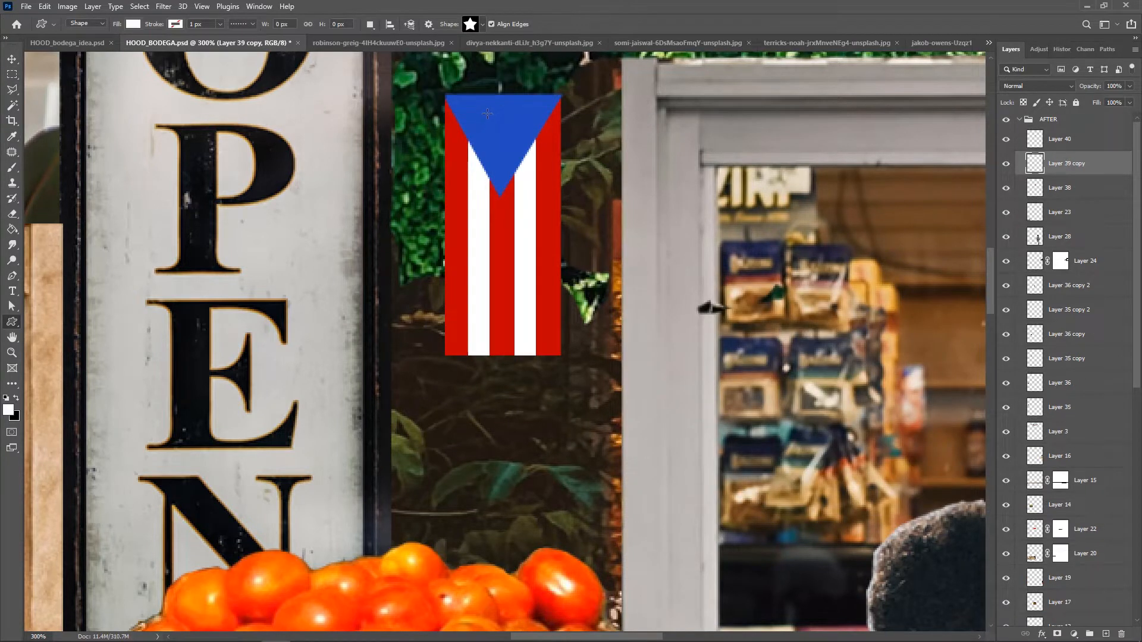
left_click_drag(517, 145, 518, 146)
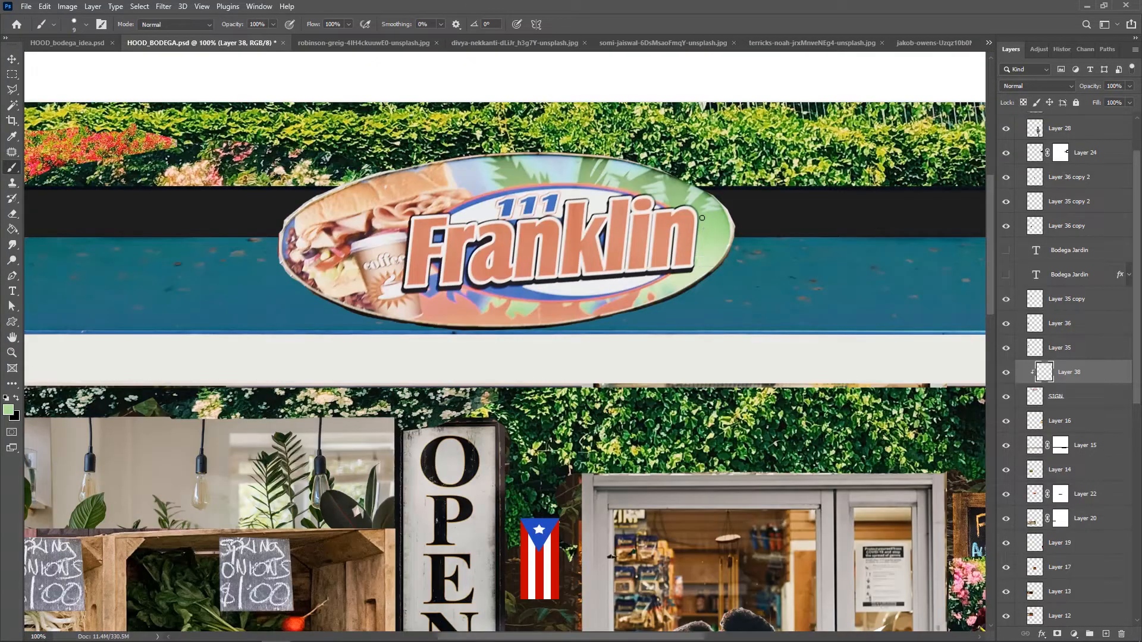
Paint off-white over the "111 Franklin" lettering inside the oval sign on clipped Layer 38, using a larger brush
key("bracketright")
key("bracketright")
key("bracketright")
key("bracketright")
left_click_drag(702, 218, 592, 281)
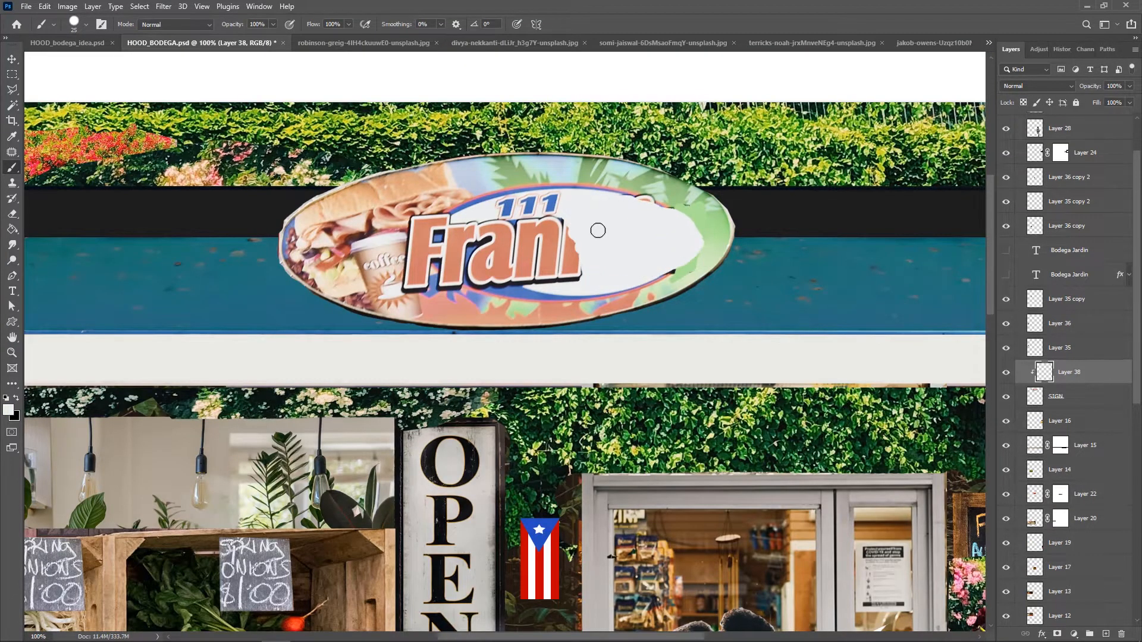
mouse_move(598, 230)
left_mouse_down()
mouse_move(499, 256)
mouse_move(589, 258)
mouse_move(470, 225)
left_mouse_up()
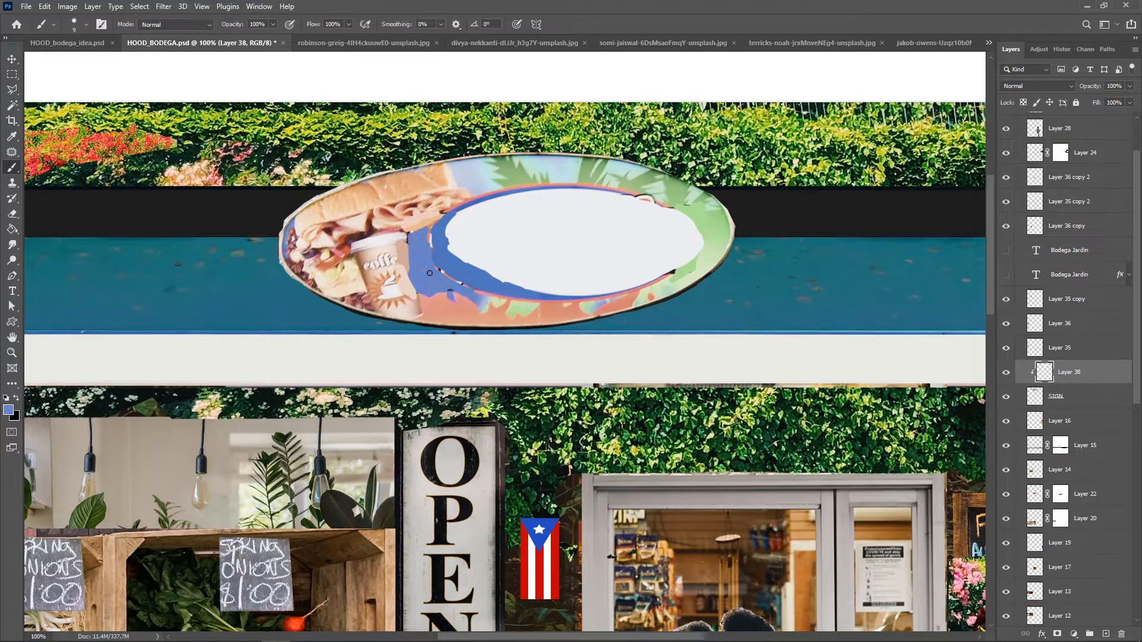
Draw an off-white ellipse over the painted centre of the oval sign and fit it to about 3.14 by 1.21 in
right_click(12, 322)
left_click(65, 333)
mouse_move(438, 223)
left_mouse_down()
mouse_move(636, 273)
mouse_move(690, 299)
left_mouse_up()
key("v")
left_click_drag(528, 258, 533, 225)
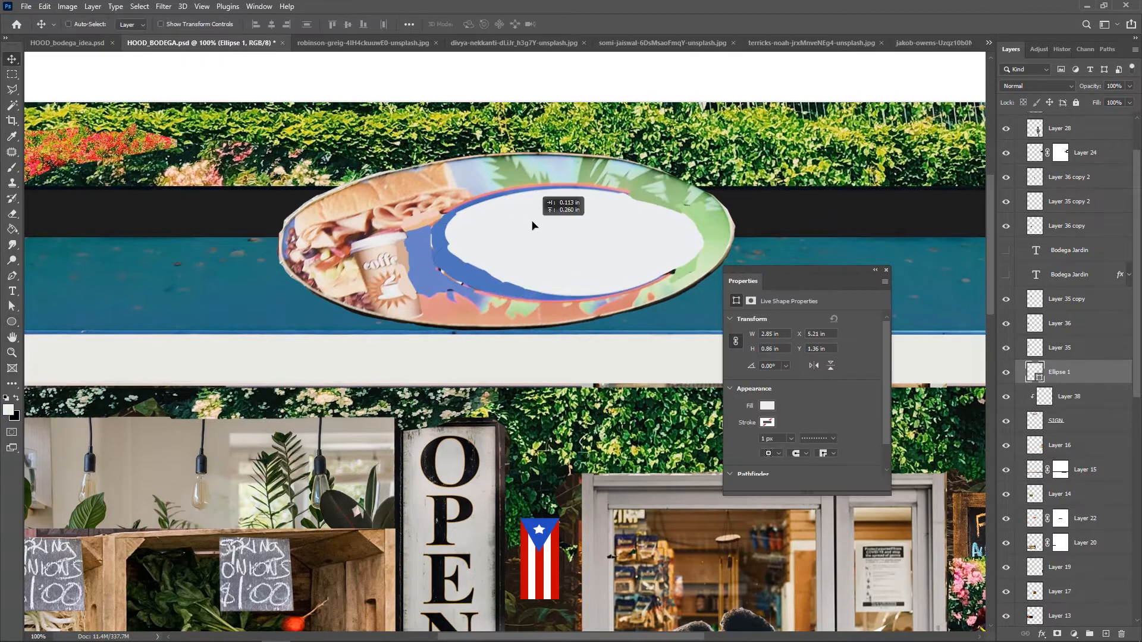
key("ctrl+t")
left_click_drag(570, 267, 571, 297)
left_click_drag(717, 242, 706, 242)
key("Return")
Duplicate the off-white ellipse, fill the copy with the sign's blue, place it beneath the original and offset it left as a border
key("ctrl+j")
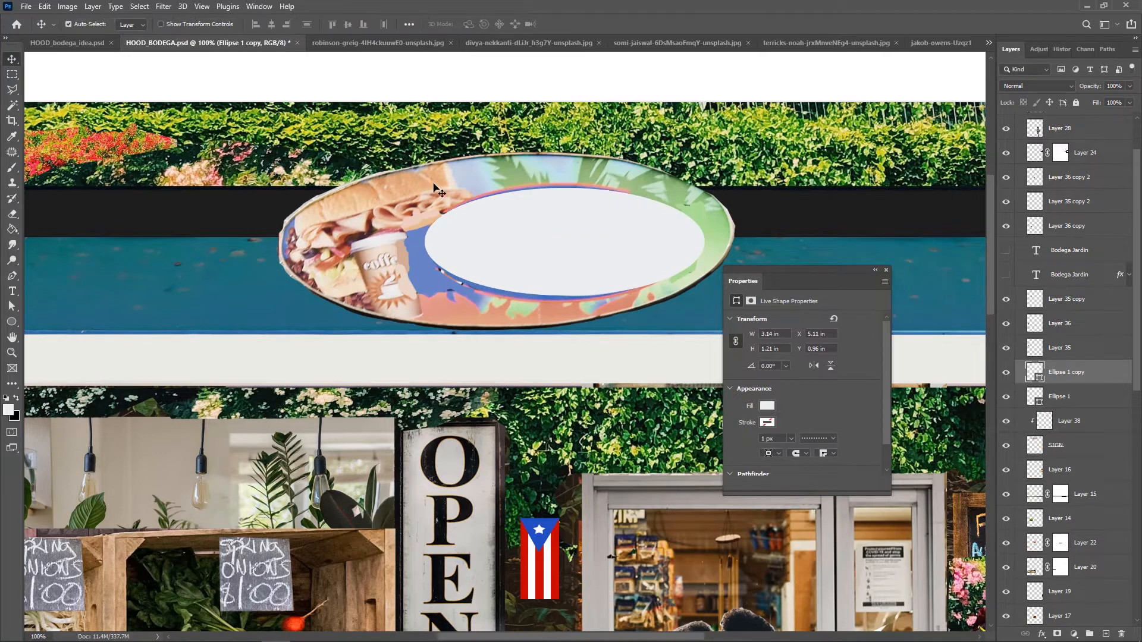
key("u")
left_click(133, 25)
left_click(207, 47)
left_click(420, 256)
left_click(922, 306)
left_click_drag(1080, 375, 1077, 407)
key("v")
left_click_drag(656, 258, 652, 256)
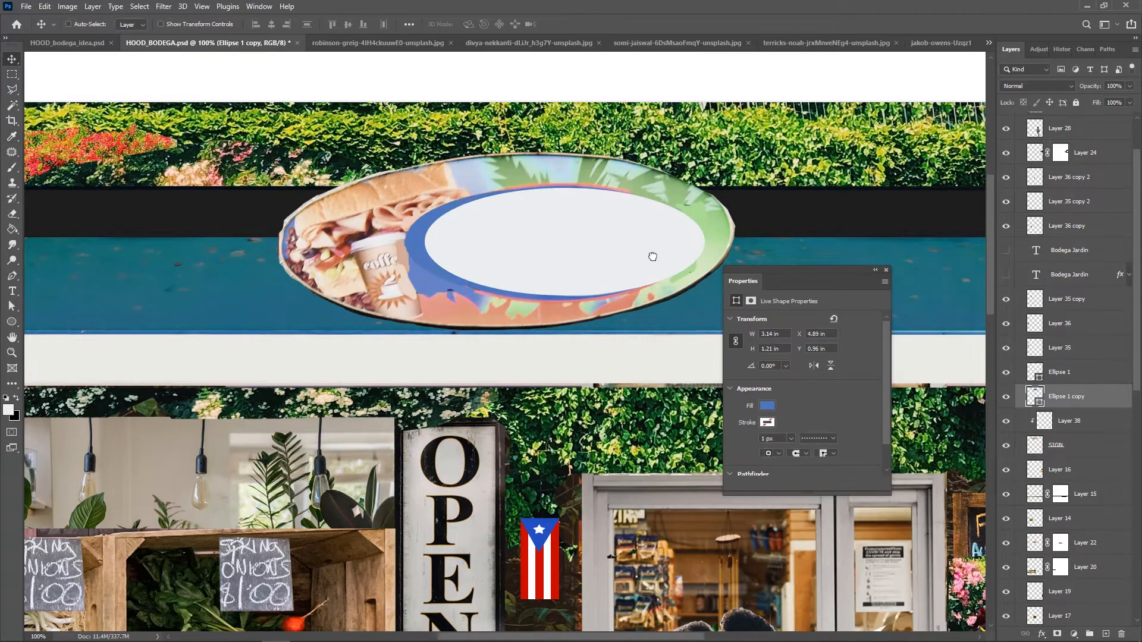
Duplicate the blue ellipse, fill the copy with the sign's salmon colour, place it beneath the blue one and stretch it slightly downward
key("ctrl+j")
key("u")
left_click(133, 24)
left_click(207, 47)
left_click_drag(1081, 398, 1082, 427)
key("v")
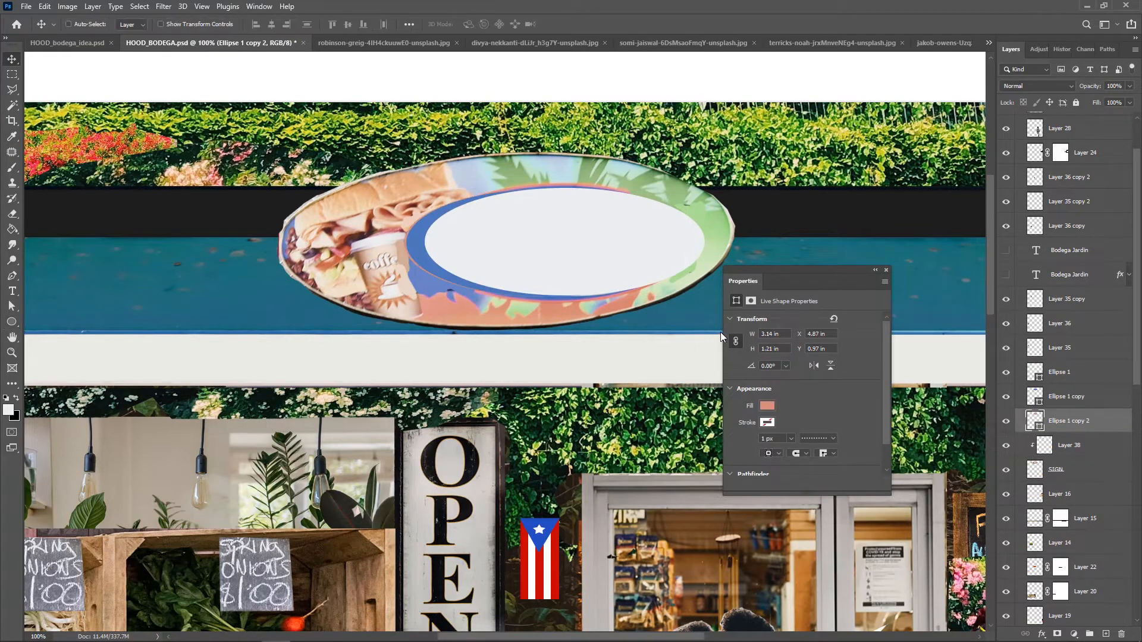
key("ctrl+t")
left_click_drag(542, 297, 545, 303)
key("Return")
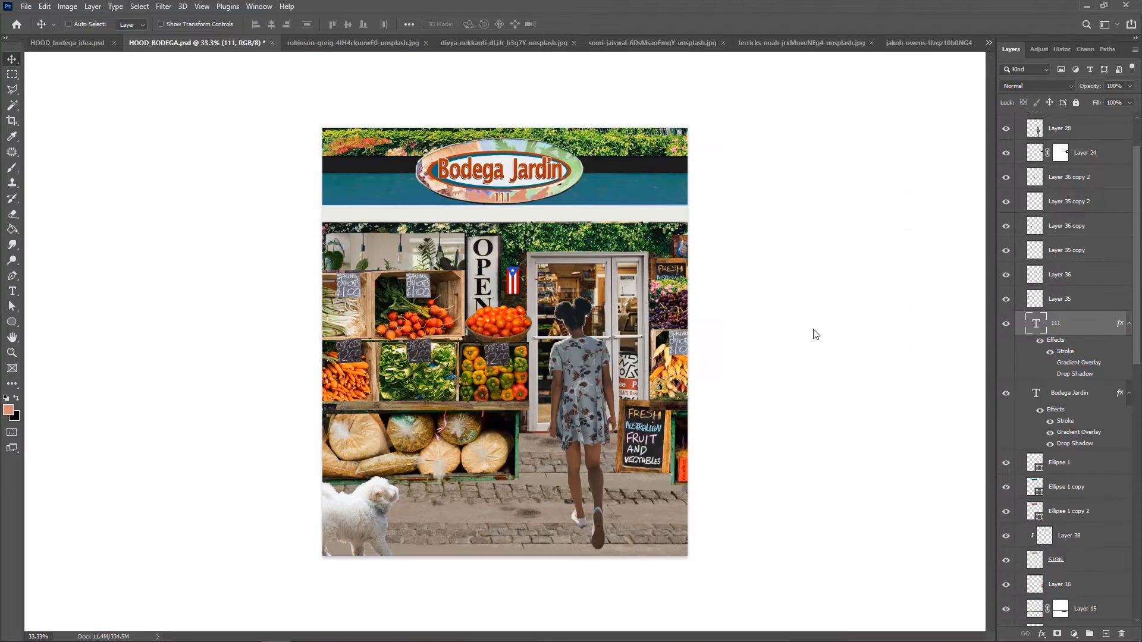
Save the document
key("ctrl+s")
left_click(1004, 469)
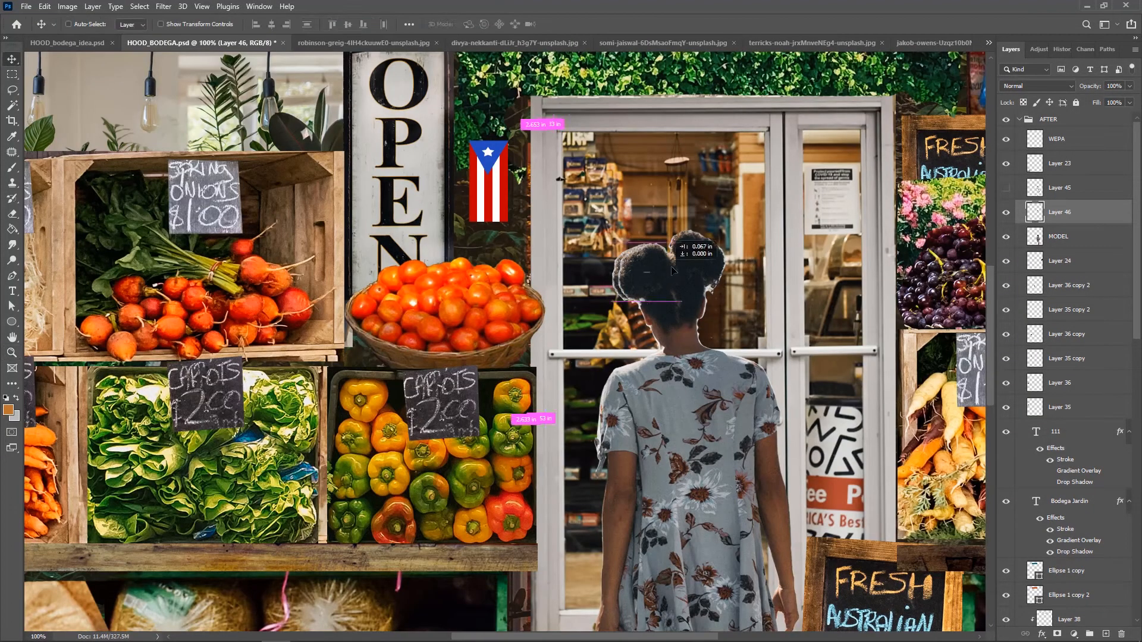
Position the Layer 46 hair bun on top of the girl's head and mask out her two side puffs on the MODEL layer
left_click_drag(672, 269, 673, 251)
key("ctrl+t")
left_click_drag(717, 215, 729, 235)
key("ctrl+z")
key("Return")
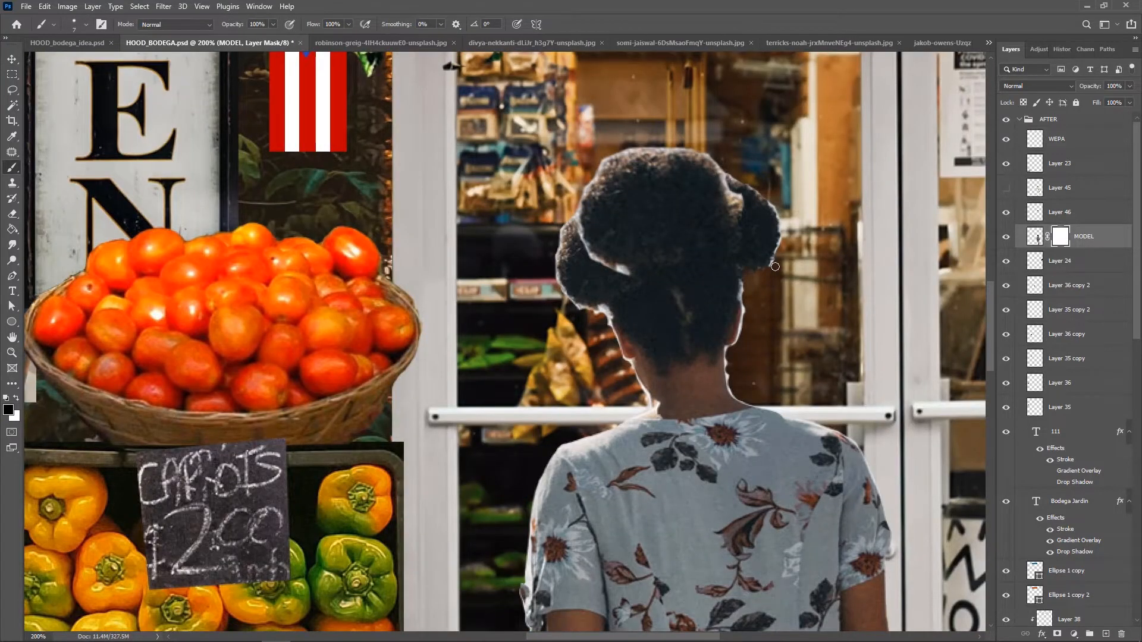
left_click_drag(775, 266, 754, 199)
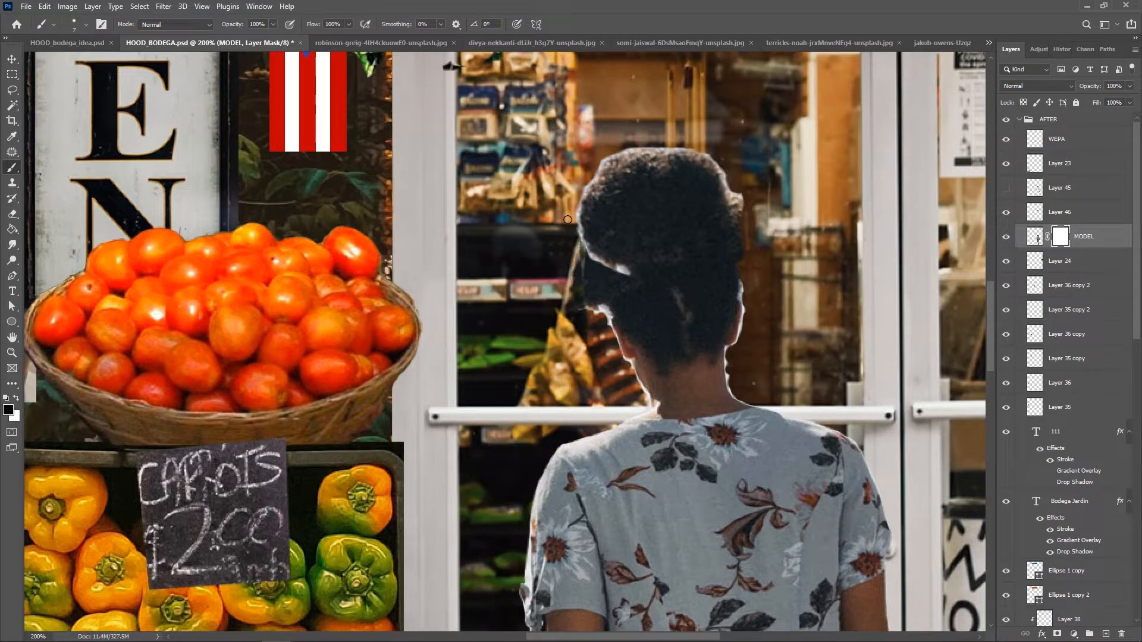
scroll(643, 321, "down", 2)
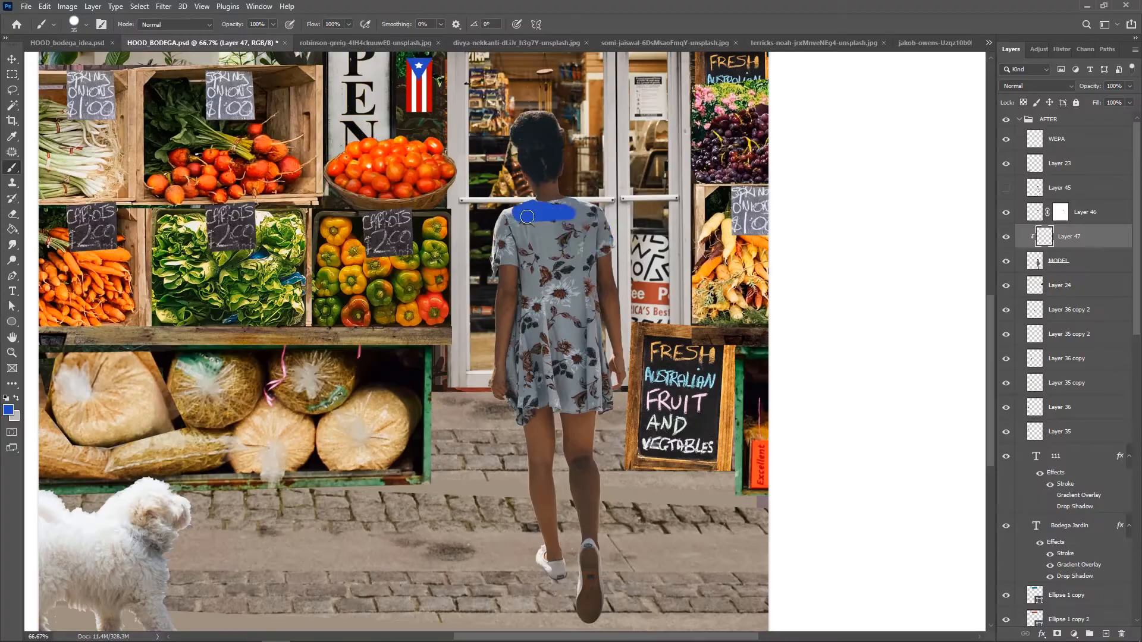
Paint the girl's whole dress solid blue on clipped Layer 47 and set the layer's blend mode to Subtract
mouse_move(553, 205)
left_mouse_down()
mouse_move(600, 250)
mouse_move(506, 256)
mouse_move(527, 217)
left_mouse_up()
mouse_move(532, 351)
left_mouse_down()
mouse_move(515, 396)
mouse_move(514, 333)
mouse_move(567, 400)
mouse_move(608, 399)
mouse_move(584, 268)
left_mouse_up()
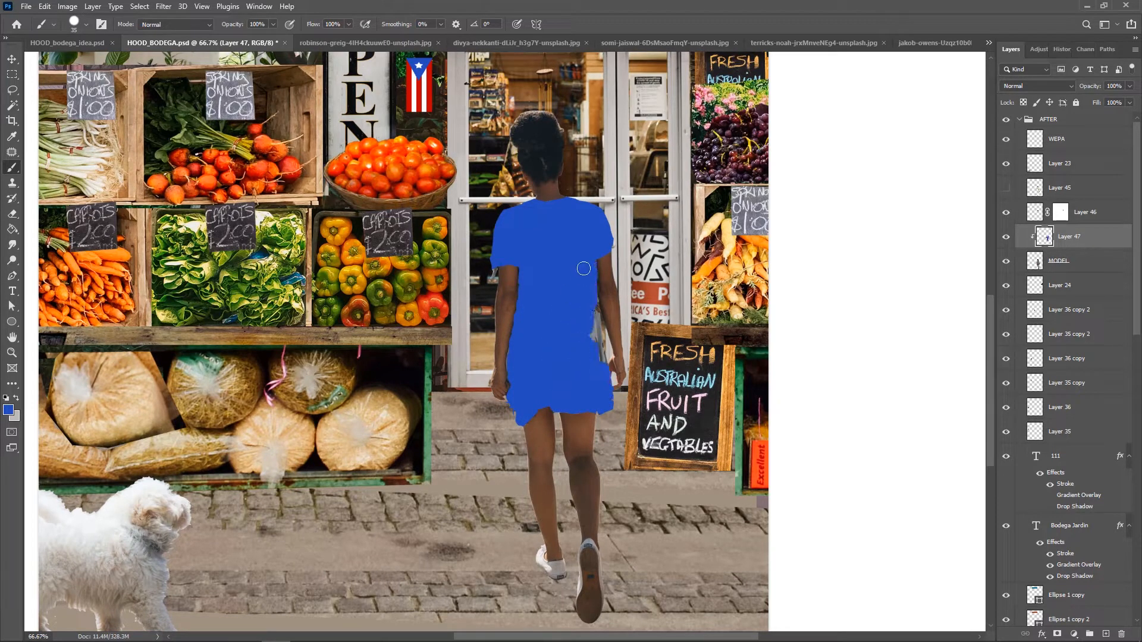
key("v")
left_click(1037, 85)
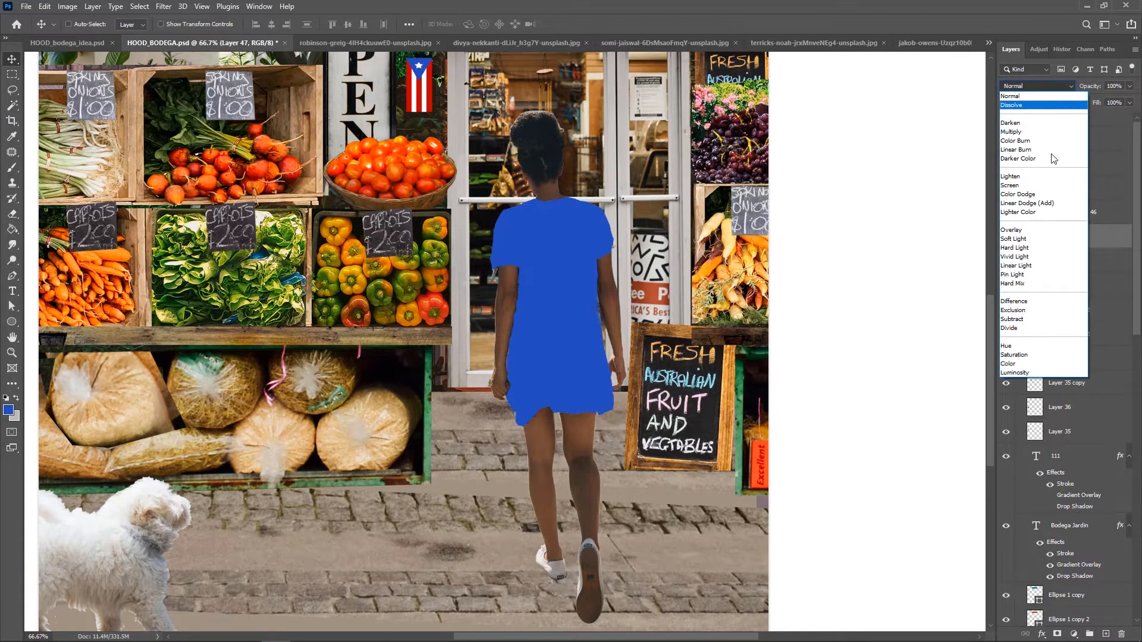
left_click(1026, 320)
Paint both shoes blue on Layer 48 in Subtract mode and reduce that layer's opacity
mouse_move(560, 566)
left_mouse_down()
mouse_move(548, 570)
mouse_move(577, 552)
left_mouse_up()
left_click_drag(587, 556, 589, 610)
left_click(1114, 86)
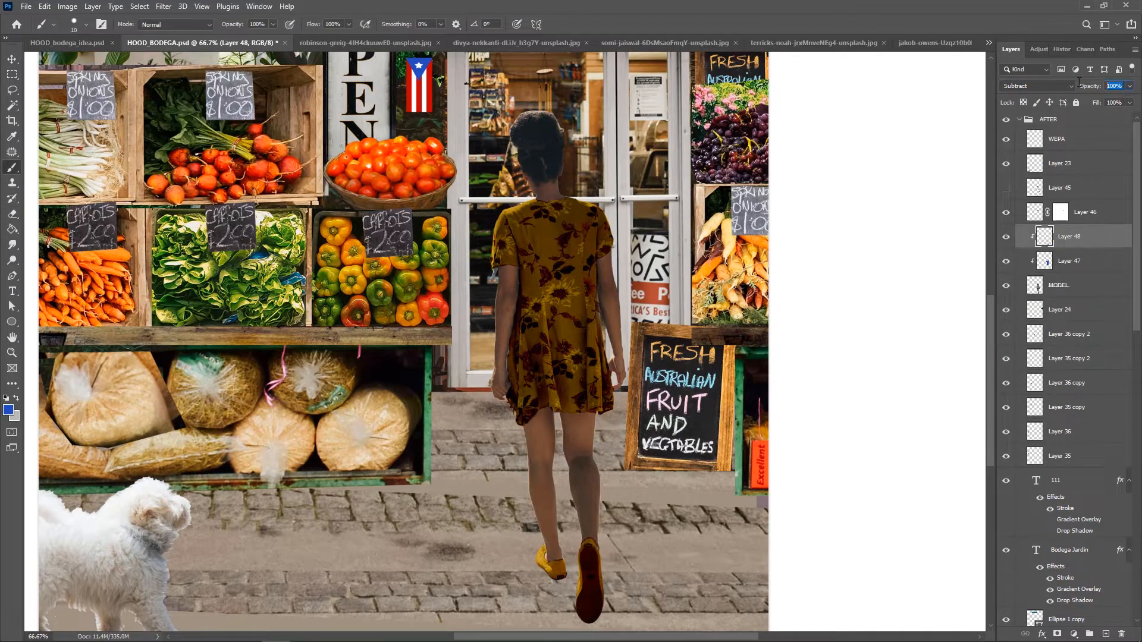
Paint black trim on the dress's waist and sleeves and on the shoes, using clipped Layer 49
left_click_drag(541, 289, 521, 290)
left_click_drag(474, 263, 458, 265)
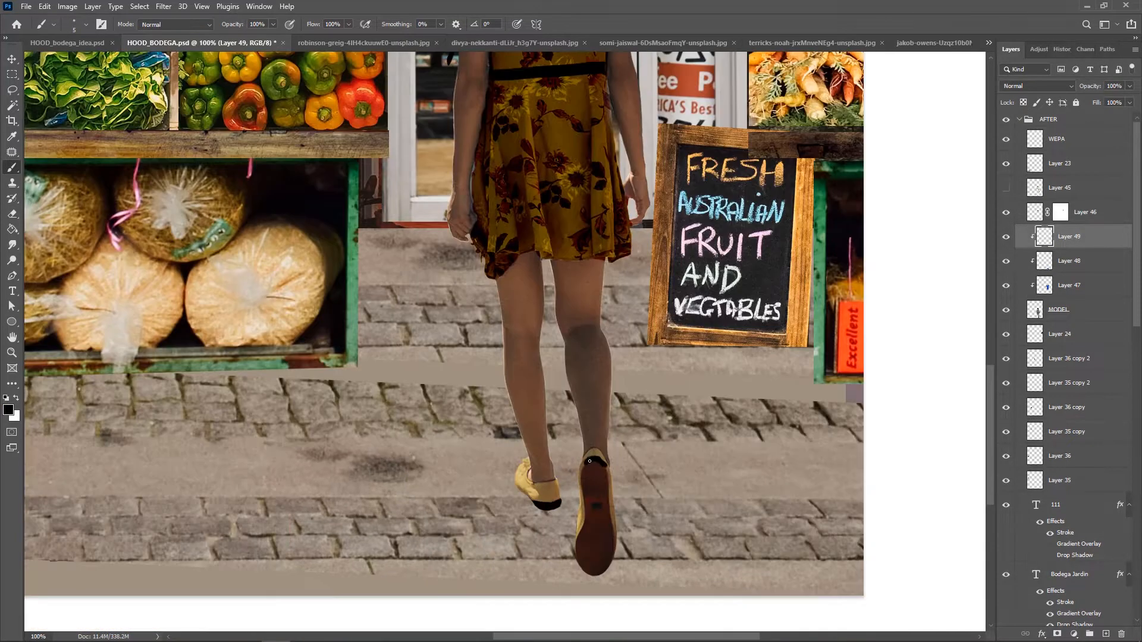
key("e")
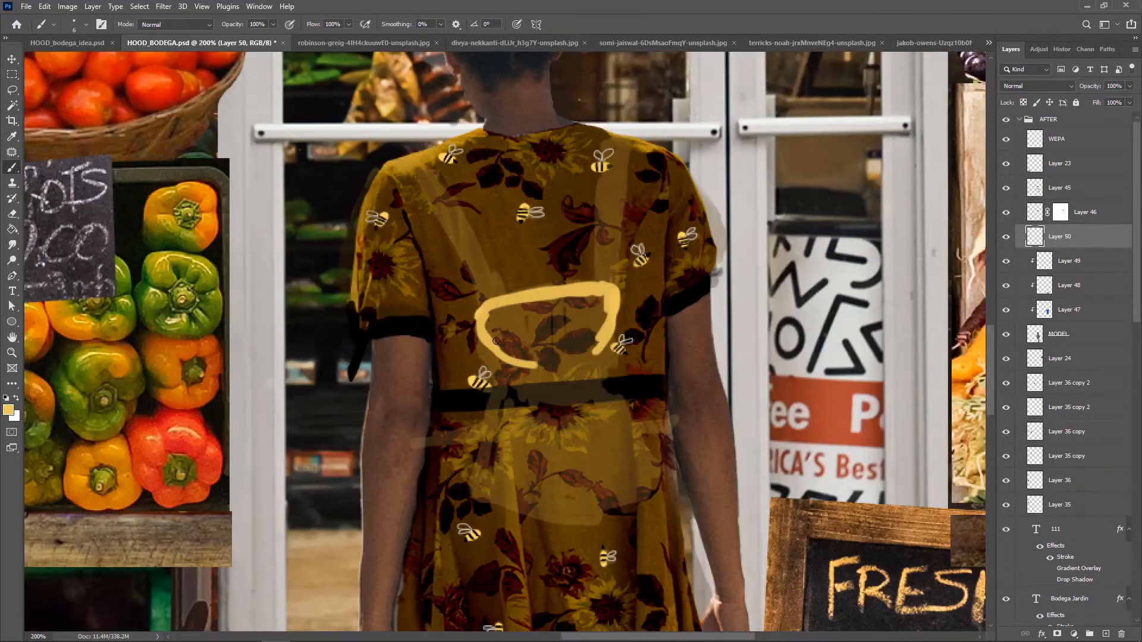
Paint the yellow flap of a backpack and its two shoulder straps on the girl's back, on Layer 50
left_click_drag(488, 321, 606, 315)
left_click_drag(619, 137, 610, 285)
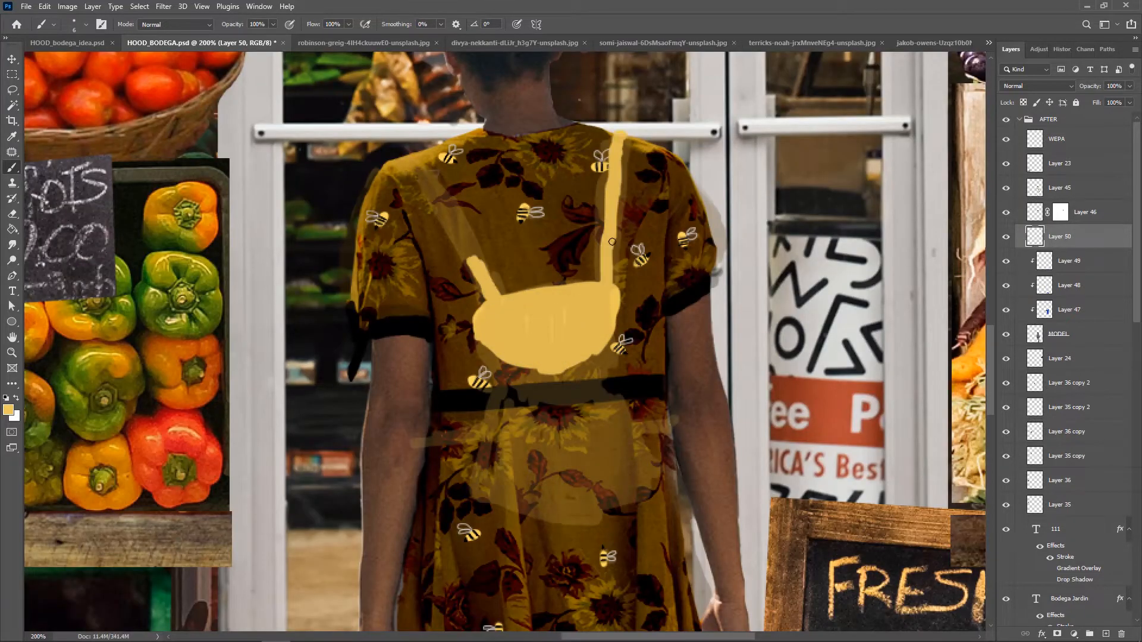
left_click_drag(411, 155, 499, 291)
key("e")
key("b")
key("e")
key("b")
key("e")
key("b")
Outline the backpack's body below the flap and fill it with the same yellow
left_click_drag(503, 361, 477, 503)
left_click_drag(477, 502, 648, 497)
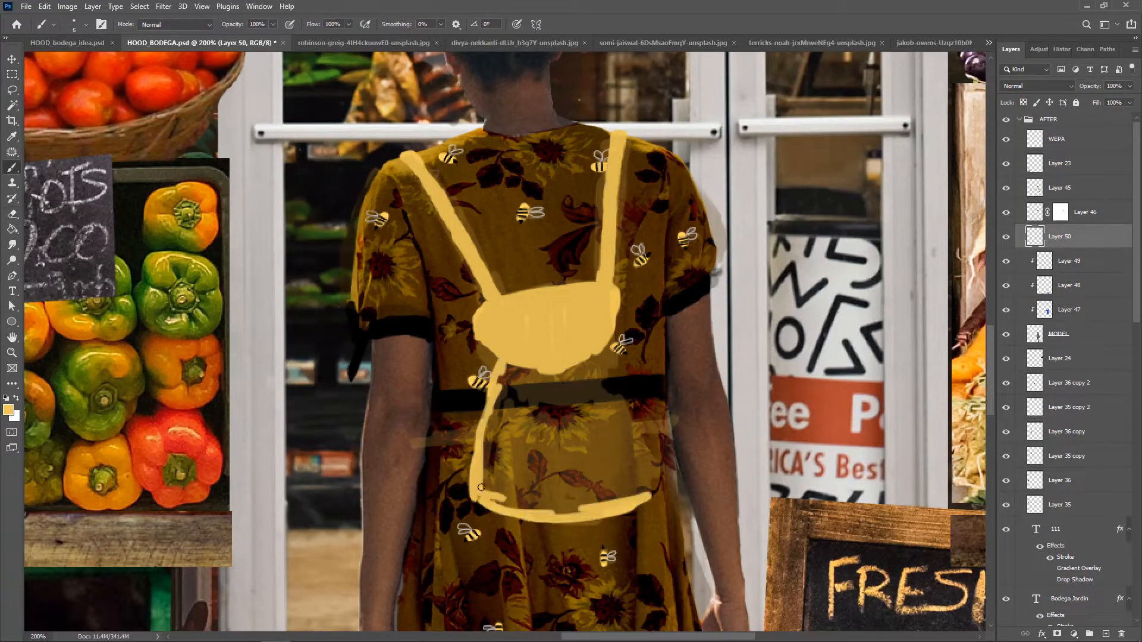
mouse_move(610, 345)
left_mouse_down()
mouse_move(653, 458)
mouse_move(505, 446)
mouse_move(527, 389)
mouse_move(602, 355)
left_mouse_up()
left_click_drag(526, 381, 553, 409)
Erase a thin V-shaped gap under the backpack's flap to separate it from the body, and refine the gap's edge
key("e")
left_click_drag(500, 342, 506, 368)
left_click_drag(580, 410, 635, 374)
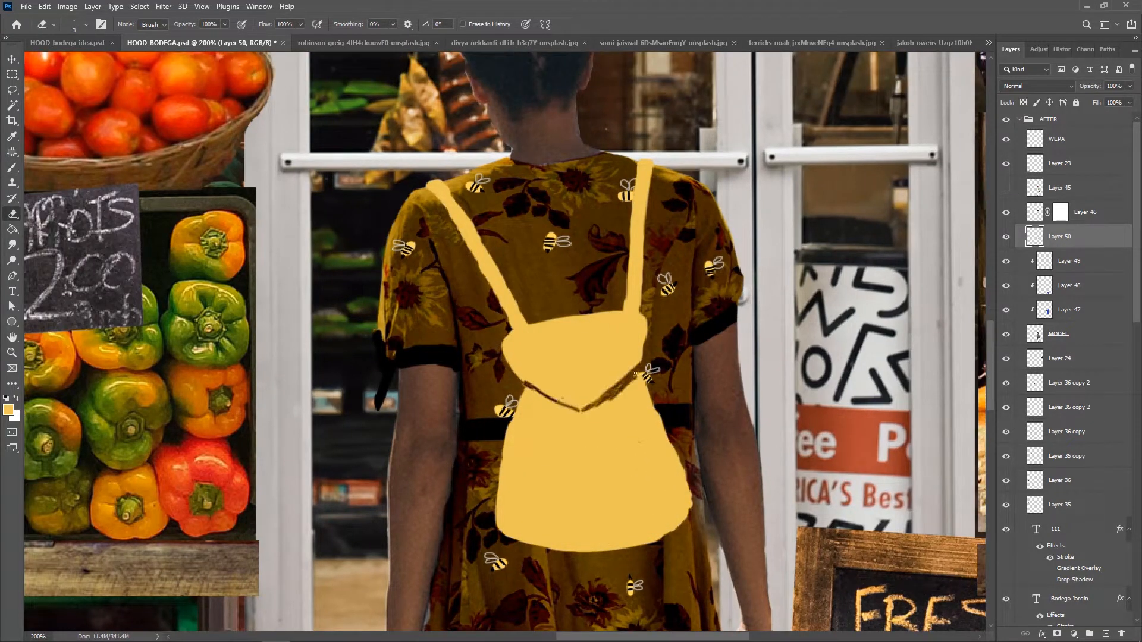
key("b")
left_click_drag(593, 411, 635, 378)
Paint thin yellow straps from both sides of the backpack towards the arms and adjust the artwork using a lasso selection
mouse_move(575, 406)
left_mouse_down()
mouse_move(526, 390)
mouse_move(457, 450)
left_mouse_up()
left_click_drag(666, 442, 697, 462)
left_click_drag(684, 476, 711, 446)
key("l")
left_click_drag(537, 388, 534, 393)
key("v")
left_click_drag(751, 406, 750, 431)
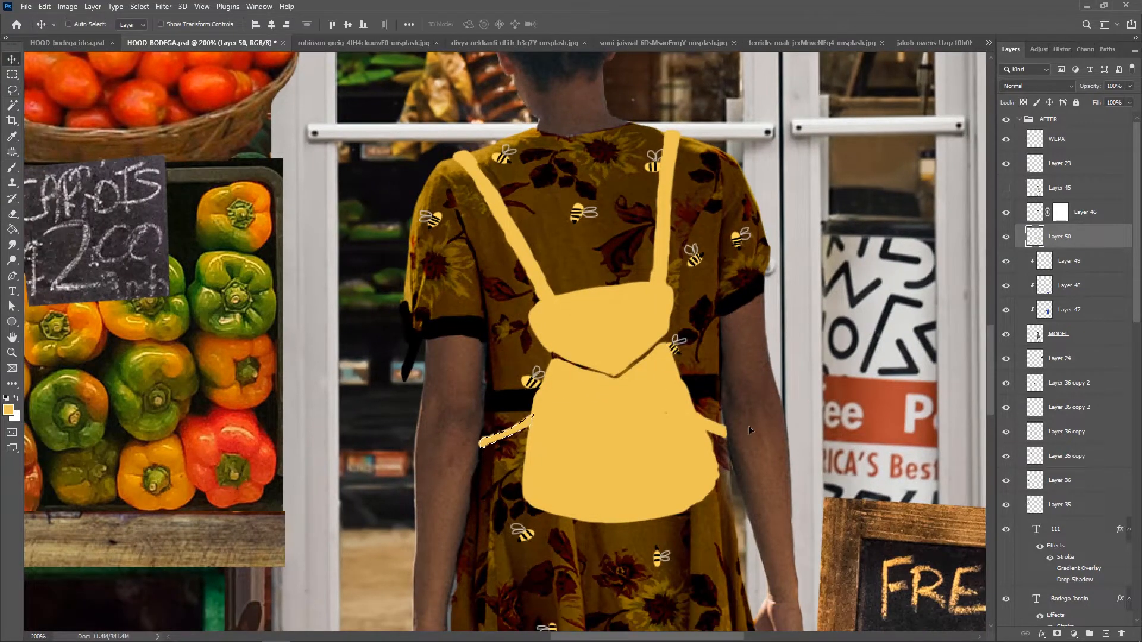
key("b")
key("ctrl+d")
Sample colours from the dress and paint over its side edge beside the arm, below the backpack
mouse_move(584, 280)
left_mouse_down()
mouse_move(584, 290)
mouse_move(615, 279)
left_mouse_up()
mouse_move(406, 311)
left_mouse_down()
mouse_move(403, 336)
mouse_move(407, 266)
mouse_move(539, 193)
left_mouse_up()
left_click(407, 295, "alt")
key("ctrl+z")
key("r")
left_click_drag(553, 224, 483, 239)
key("e")
key("b")
left_click(561, 223, "alt")
mouse_move(443, 208)
left_mouse_down()
mouse_move(454, 302)
mouse_move(459, 397)
mouse_move(434, 281)
mouse_move(442, 334)
left_mouse_up()
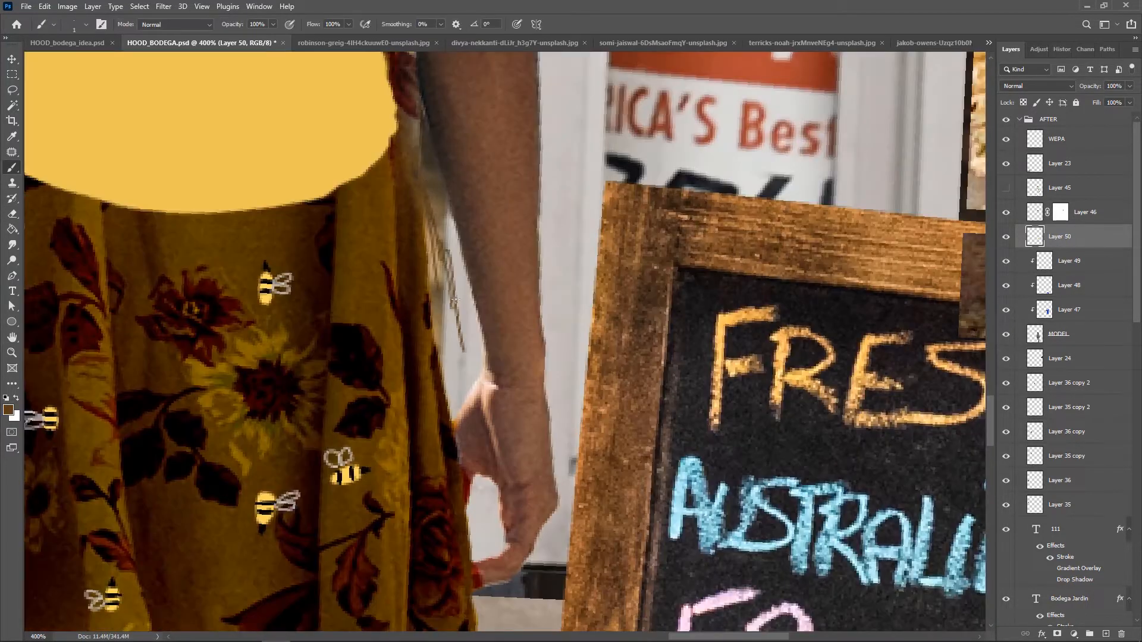
Extend the dress's side edge towards the hand with golden-brown tones sampled from the fabric
left_click(441, 351, "alt")
left_click_drag(437, 351, 444, 286)
mouse_move(446, 306)
left_mouse_down()
mouse_move(437, 257)
mouse_move(438, 321)
left_mouse_up()
mouse_move(455, 292)
left_mouse_down()
mouse_move(440, 250)
mouse_move(439, 326)
mouse_move(454, 350)
left_mouse_up()
left_click(436, 284, "alt")
left_click(441, 298, "alt")
left_click_drag(466, 535, 440, 339)
left_click_drag(495, 390, 515, 477)
mouse_move(515, 478)
left_mouse_down()
mouse_move(449, 499)
mouse_move(508, 473)
left_mouse_up()
mouse_move(502, 440)
left_mouse_down()
mouse_move(463, 413)
mouse_move(488, 396)
left_mouse_up()
mouse_move(488, 395)
left_mouse_down()
mouse_move(457, 443)
mouse_move(505, 481)
left_mouse_up()
Build up the dress fold around the wrist and fingers with further sampled fabric tones, varying the brush size
left_click(437, 440, "alt")
key("[")
left_click_drag(450, 429, 495, 455)
mouse_move(461, 425)
left_mouse_down()
mouse_move(478, 416)
mouse_move(480, 446)
left_mouse_up()
left_click(439, 333, "alt")
key("]")
key("]")
left_click_drag(451, 283, 476, 356)
left_click_drag(447, 288, 452, 364)
mouse_move(460, 297)
left_mouse_down()
mouse_move(466, 357)
mouse_move(460, 339)
left_mouse_up()
left_click(429, 333, "alt")
left_click_drag(460, 339, 450, 360)
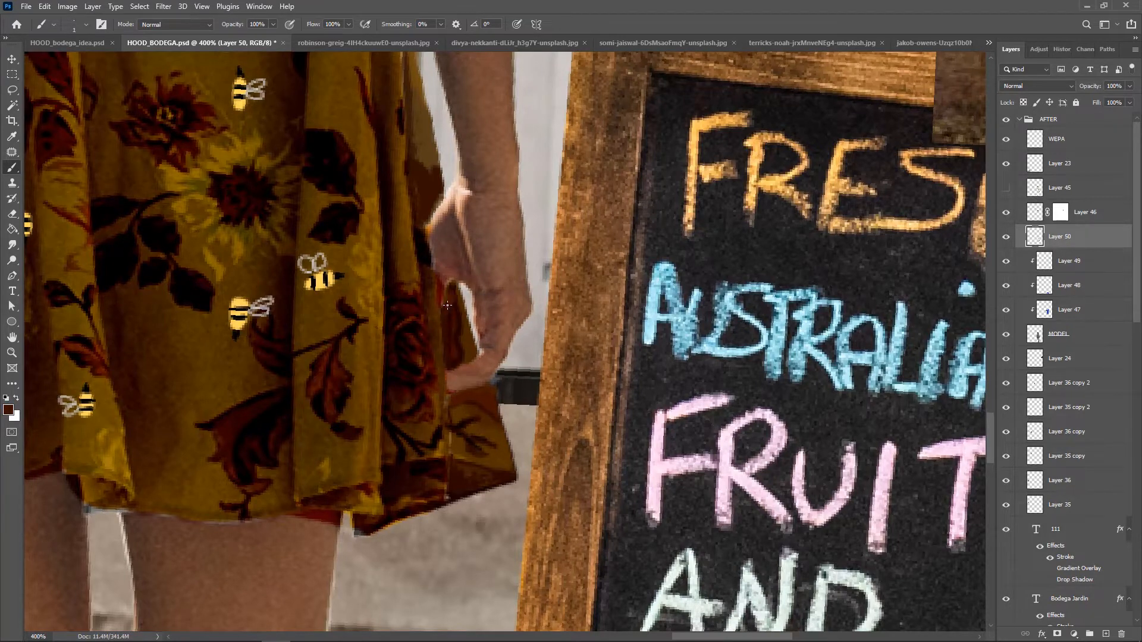
Paint dark red and brown shading along the dress's side fold next to the hand
left_click(431, 324, "alt")
left_click_drag(429, 263, 439, 327)
left_click_drag(439, 329, 446, 391)
left_click_drag(426, 172, 440, 292)
left_click_drag(425, 266, 447, 317)
left_click_drag(416, 210, 418, 260)
left_click_drag(425, 170, 450, 289)
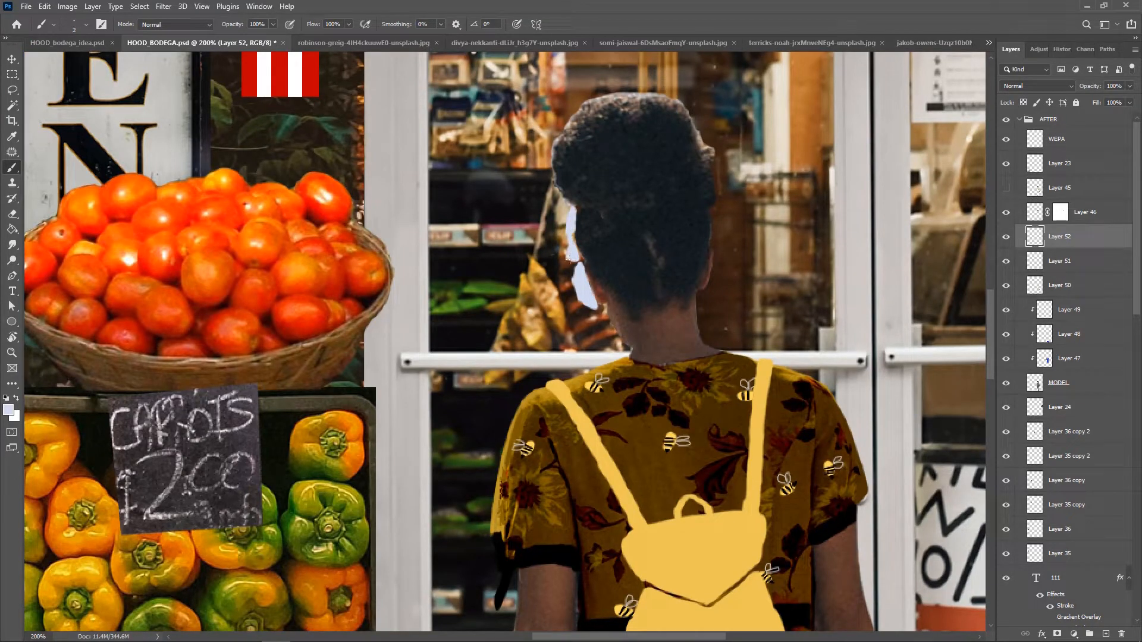
Duplicate the pale headphone shape to the other side of the head and fit it against the hair
key("z")
key("v")
left_click_drag(591, 256, 733, 239, "alt")
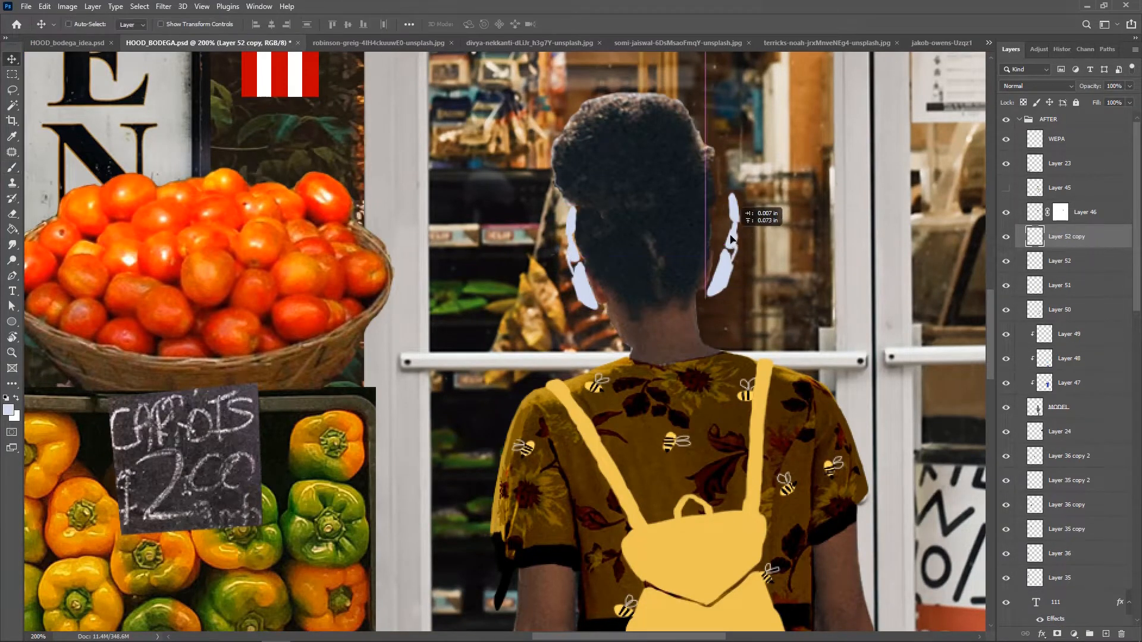
key("ctrl+t")
left_click_drag(768, 196, 762, 190)
left_click_drag(723, 247, 713, 248)
key("Return")
Add a layer mask to the headphone copy and nudge it into position against the head
left_click(1057, 634)
key("b")
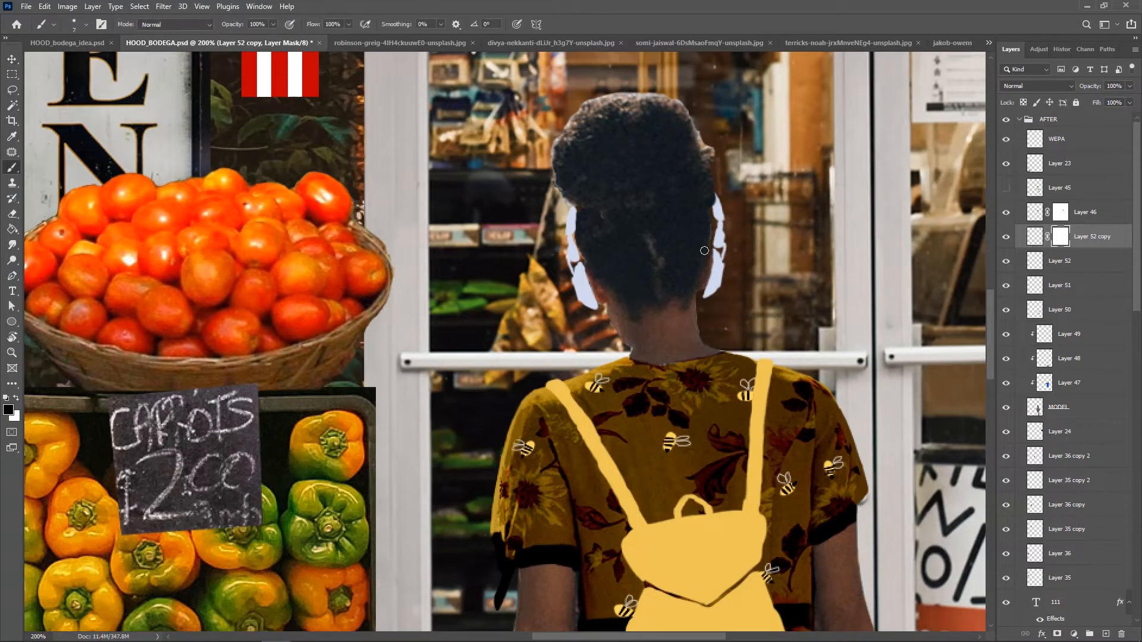
key("v")
key("Left")
key("Left")
key("Right")
key("Up")
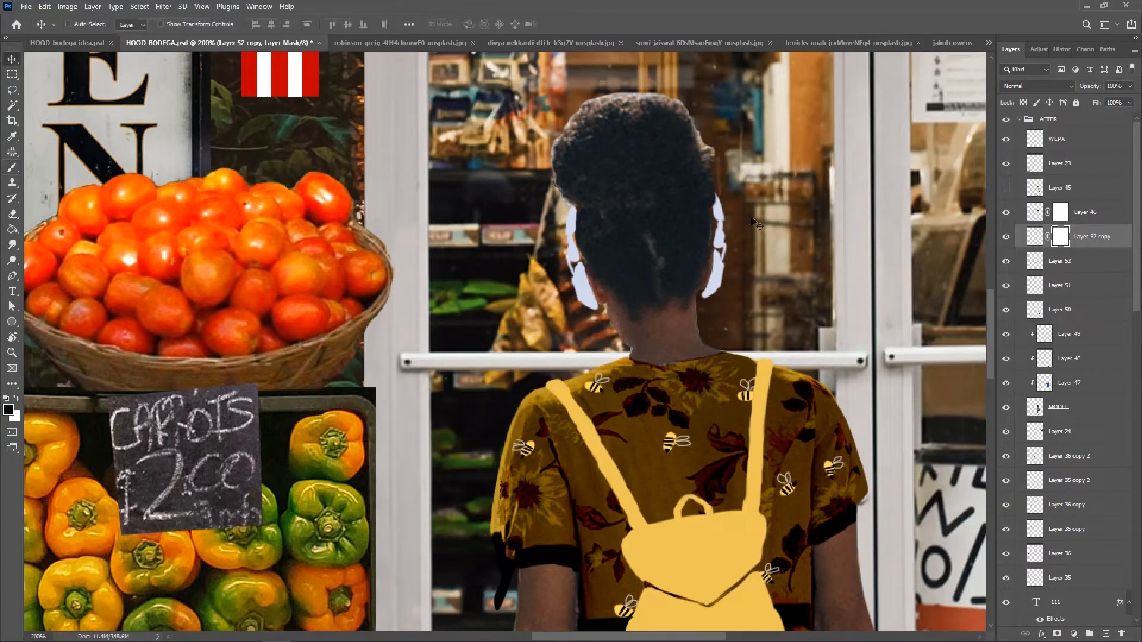
Reshape the lower edge of the copied headphone cup with a smaller brush and the sampled pale colour
key("b")
left_click(714, 277, "alt")
left_click(1035, 236)
key("[")
key("[")
key("[")
key("[")
left_click(1060, 237)
left_click_drag(702, 299, 719, 286)
Add a layer mask to the original headphone on Layer 52 and touch up the bottom of its cup
left_click(1059, 261)
left_click(1057, 634)
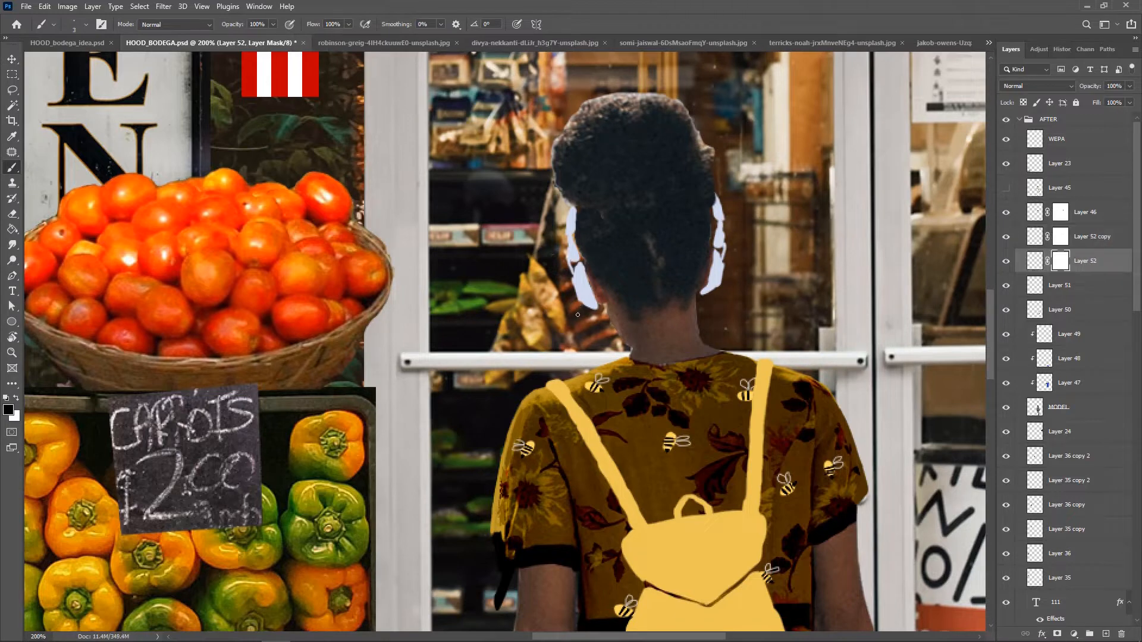
key("x")
left_click(1035, 261)
mouse_move(583, 305)
left_mouse_down()
mouse_move(603, 306)
mouse_move(583, 307)
left_mouse_up()
left_click(1060, 261)
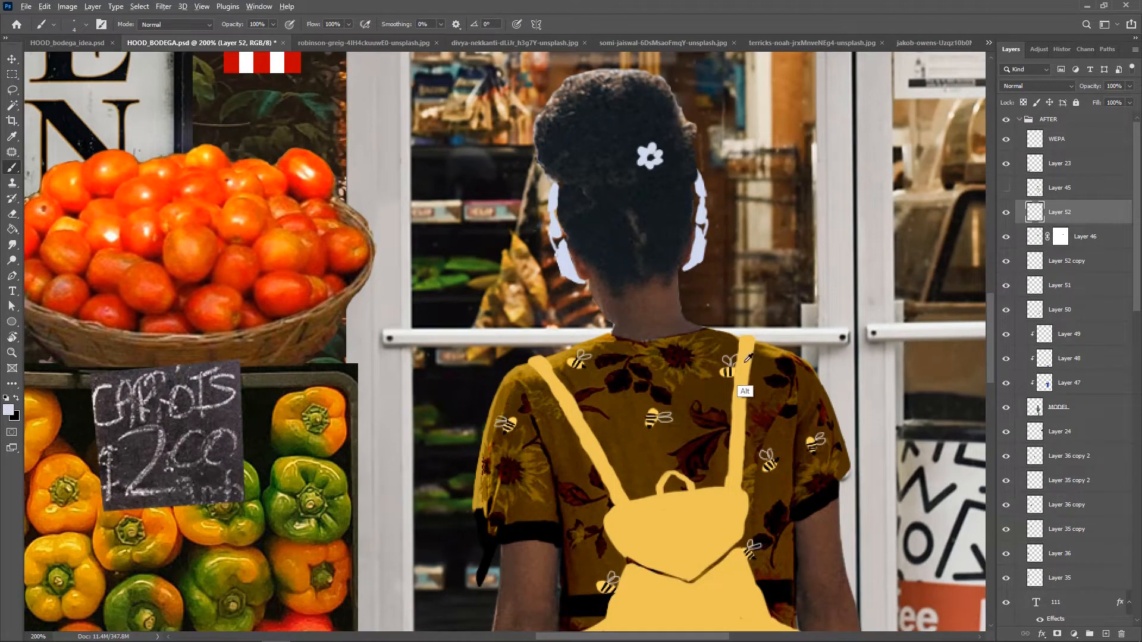
Paint the centre of the white hair flower and place the flower lower in the hair
left_click_drag(650, 157, 652, 158)
key("v")
left_click_drag(650, 157, 585, 211)
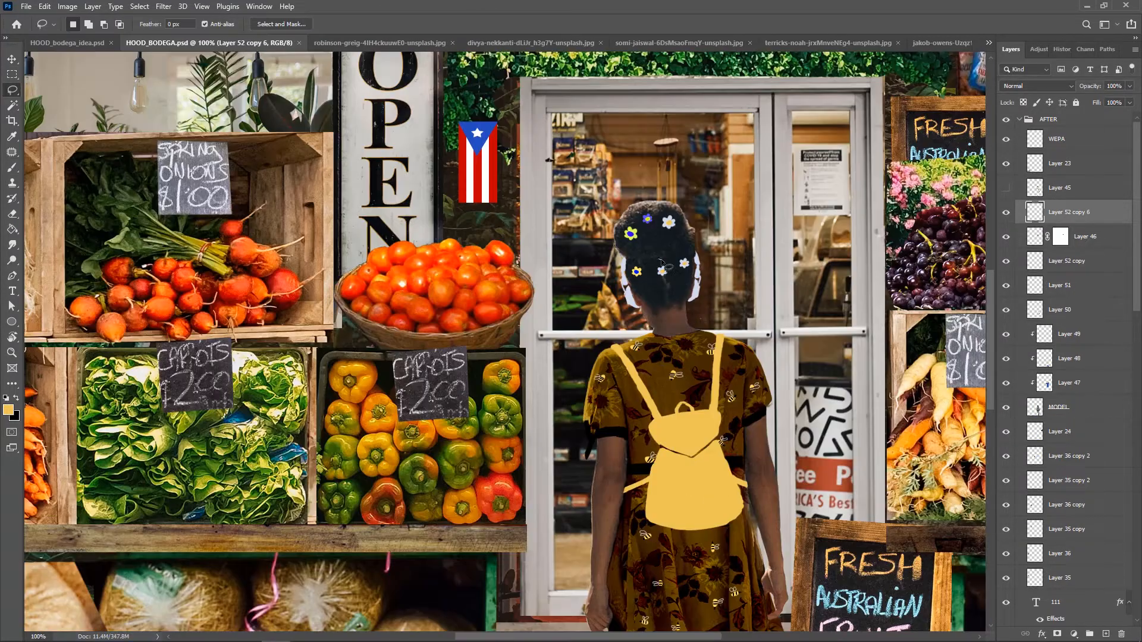
Recolour the selected lower hair flower with Hue/Saturation: hue +24, saturation +100 and lightness about -39
left_click_drag(659, 260, 662, 261)
key("ctrl+u")
left_click_drag(847, 394, 898, 394)
left_click_drag(847, 424, 830, 424)
left_click_drag(847, 363, 862, 363)
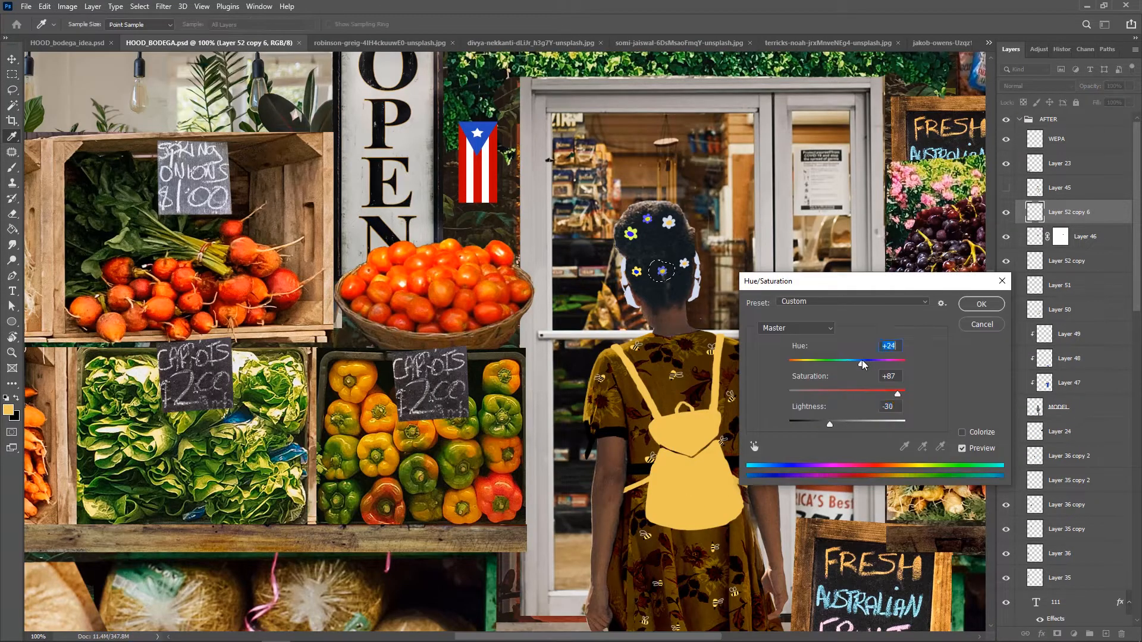
left_click_drag(834, 424, 828, 423)
left_click_drag(897, 393, 914, 394)
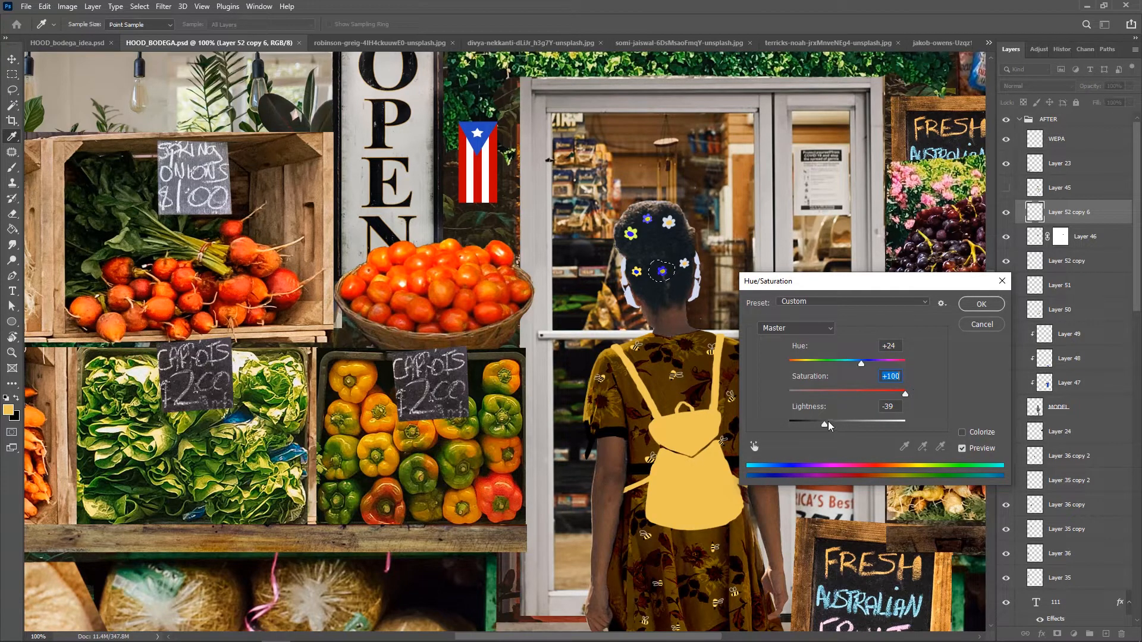
left_click_drag(831, 423, 828, 423)
key("Return")
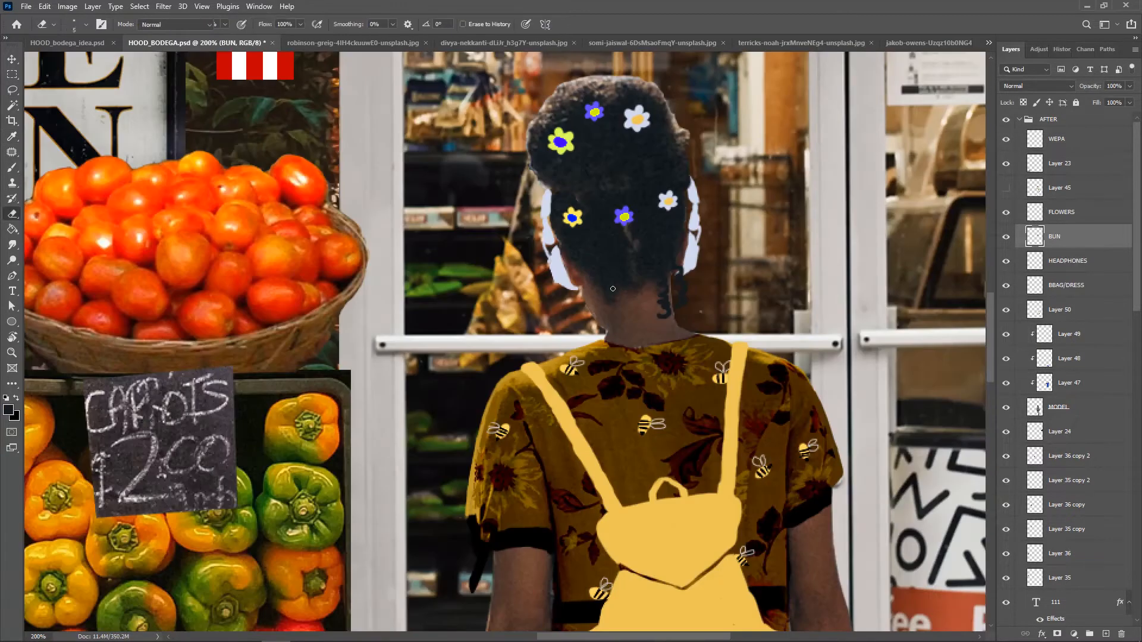
Paint and refine dark curly strands of hair at the nape on the BUN layer
key("e")
key("b")
mouse_move(597, 327)
left_mouse_down()
mouse_move(608, 295)
mouse_move(618, 321)
left_mouse_up()
key("e")
key("b")
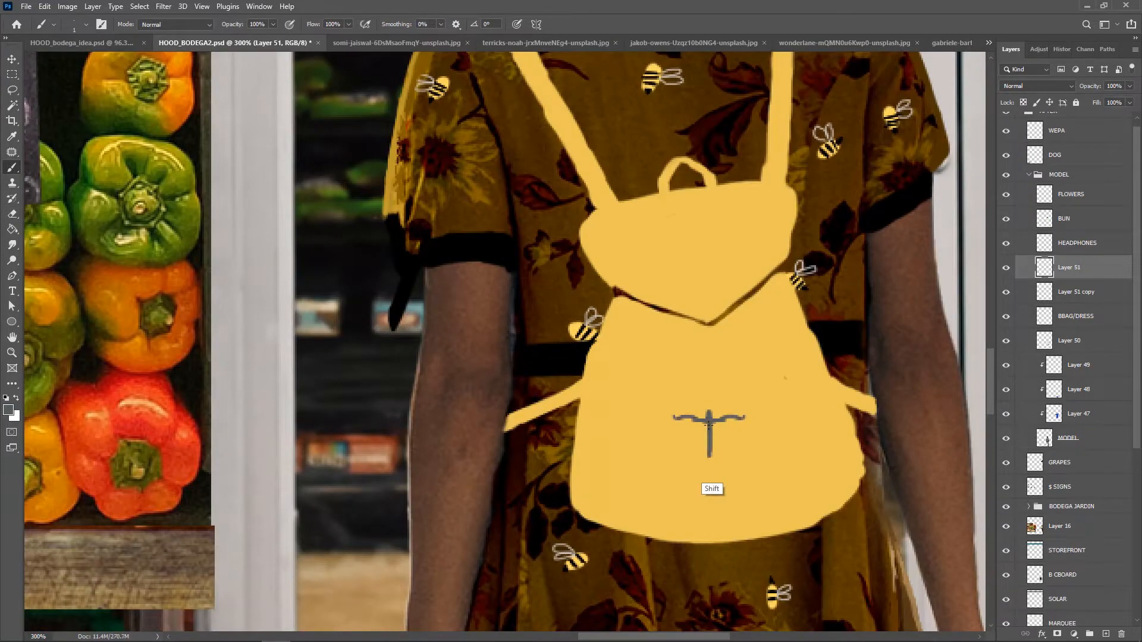
Draw the grey central post of the scales emblem on the backpack and clean up the emblem
left_click_drag(709, 441, 709, 455)
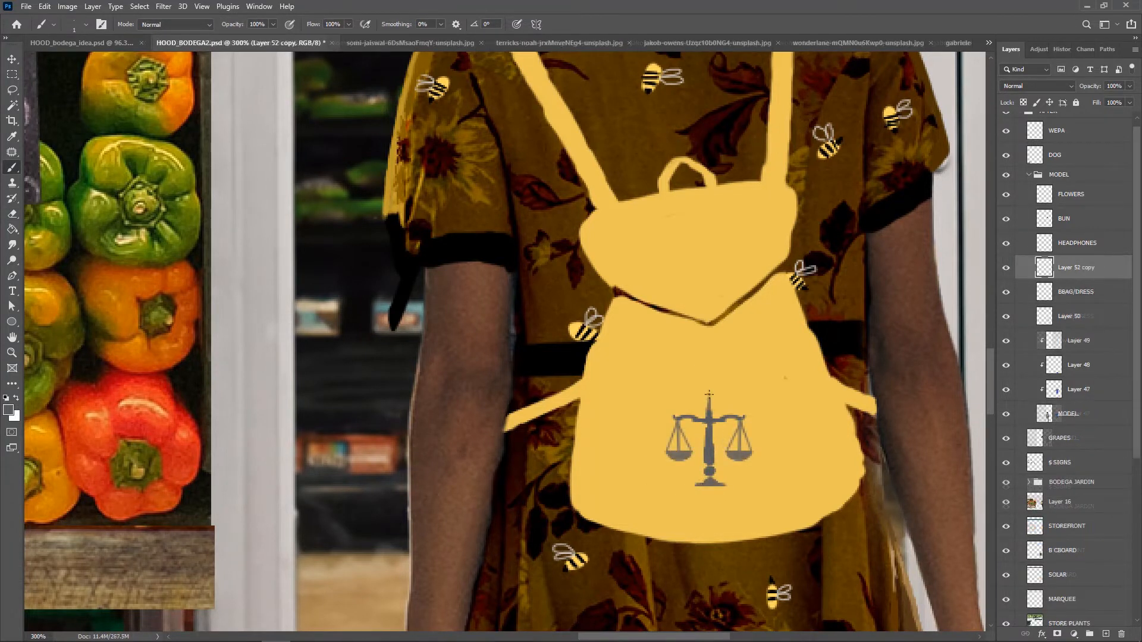
key("e")
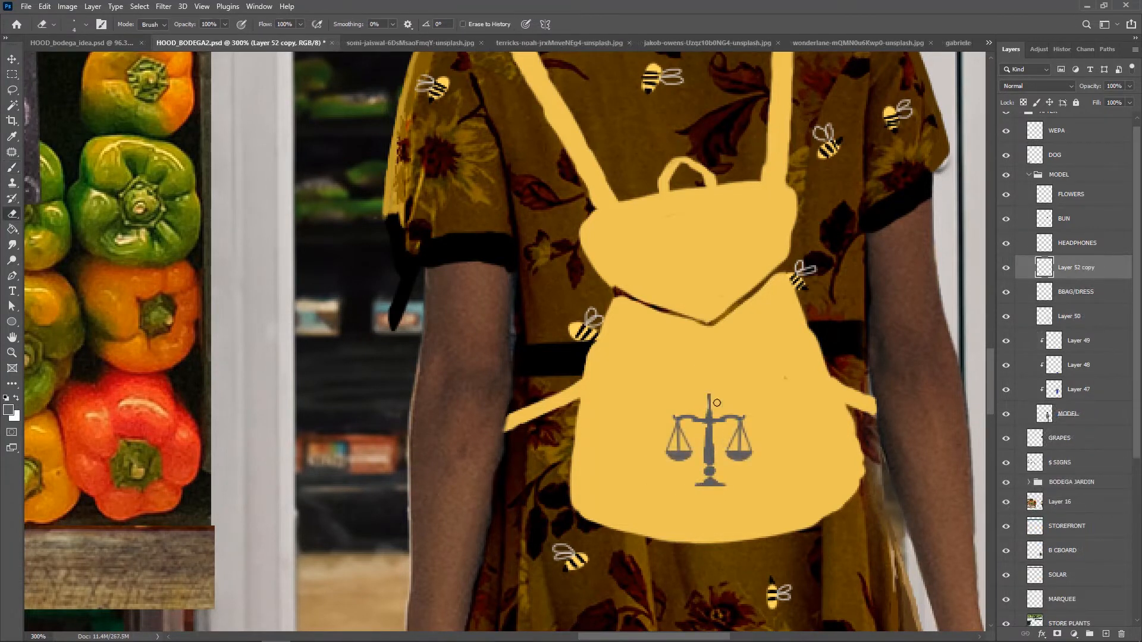
key("b")
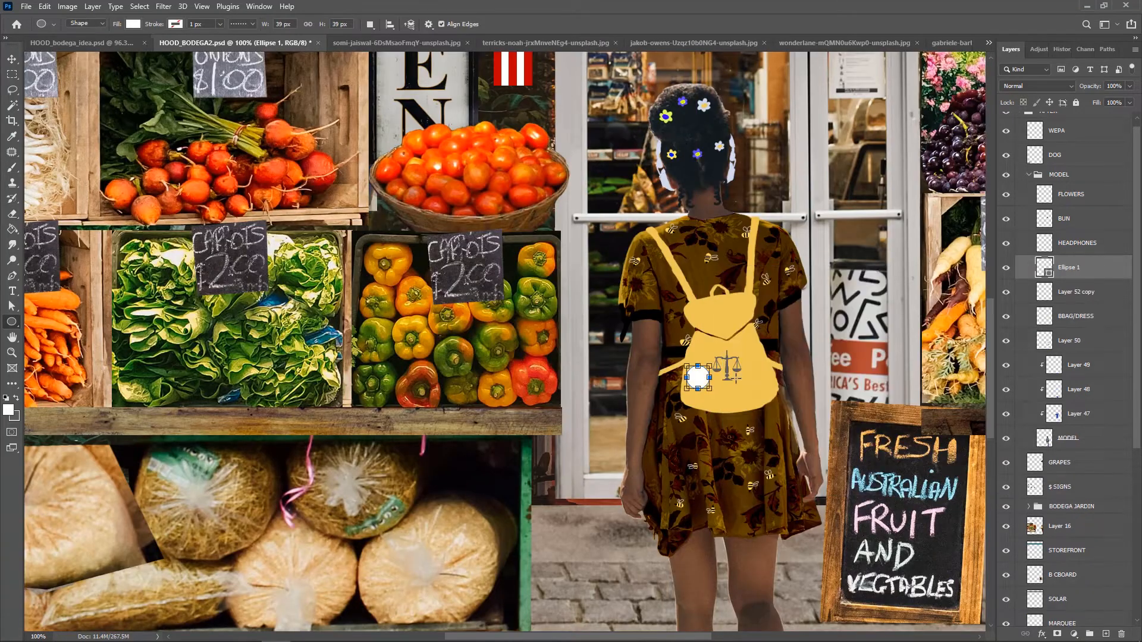
Combine the scales emblem with the white circle on the backpack, moving the emblem's layer above Ellipse 1
left_click_drag(750, 370, 705, 378)
key("Return")
left_click_drag(1085, 292, 1085, 258)
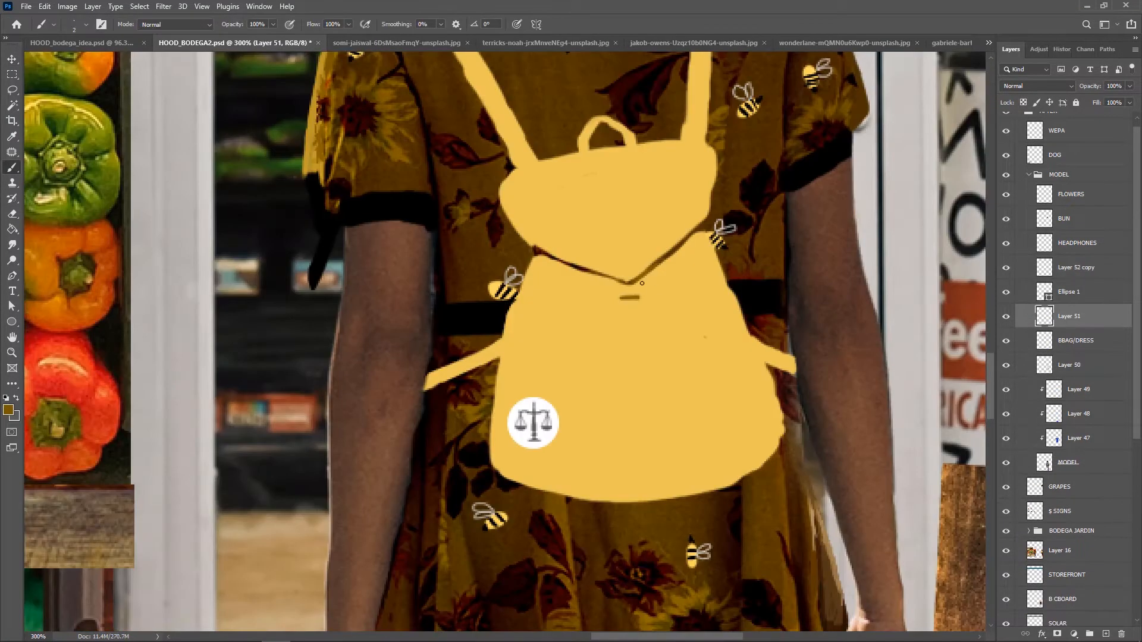
Draw a brown drawstring with two hanging cords under the flap's point and a vertical seam on the backpack's left side
mouse_move(618, 278)
left_mouse_down()
mouse_move(638, 290)
mouse_move(635, 336)
left_mouse_up()
left_click_drag(623, 292, 620, 333)
left_click_drag(545, 257, 546, 492)
Place a seam line along the backpack's right side and rotate it about -11.8° to follow the bag's slope
key("l")
left_click_drag(583, 295, 727, 293)
key("ctrl+t")
left_click_drag(728, 523, 778, 515)
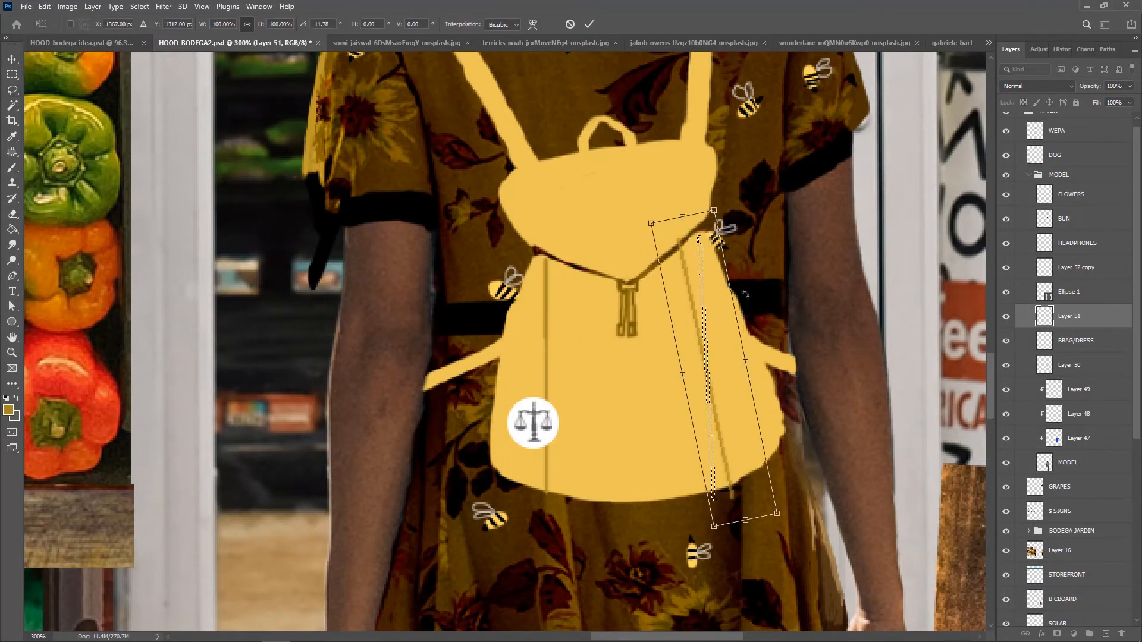
left_click_drag(707, 302, 727, 290)
key("Return")
key("ctrl+d")
Draw the backpack's left seam on its own layer and tilt it to follow the bag's side
key("ctrl+j")
left_click(1064, 342)
left_click_drag(545, 266, 545, 501)
left_click(1069, 316)
key("ctrl+t")
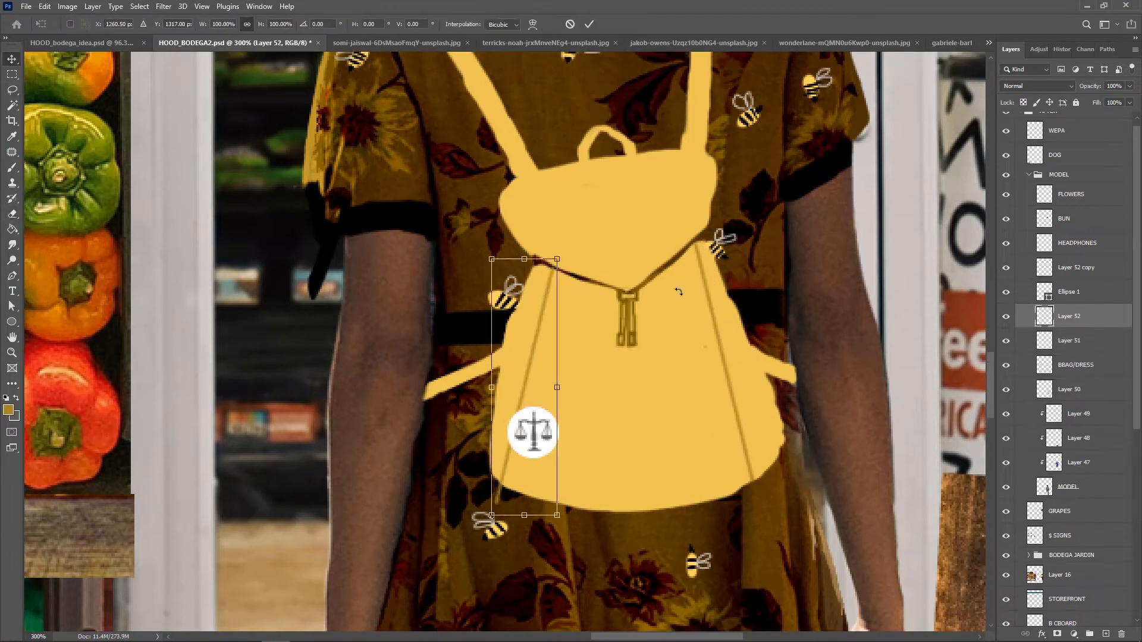
key("Return")
key("ctrl+t")
mouse_move(625, 225)
left_mouse_down()
mouse_move(634, 231)
mouse_move(623, 207)
left_mouse_up()
key("Return")
Nudge and adjust the left seam, erase its excess at the backpack's lower edge, and merge the two seam layers
key("Right")
key("Right")
key("ctrl+t")
key("Return")
key("e")
left_click_drag(517, 506, 518, 494)
left_click(1069, 341, "shift")
key("ctrl+e")
Draw a four-sided front pocket outline on a new layer over the lower part of the backpack
left_click(1106, 634)
key("b")
mouse_move(575, 372)
left_mouse_down()
mouse_move(562, 372)
mouse_move(637, 373)
left_mouse_up()
left_click_drag(703, 368, 703, 476)
left_click_drag(548, 372, 547, 485)
left_click_drag(547, 485, 703, 481)
Reposition the pocket outline and pull in its upper right corner to taper its sides
key("ctrl+t")
key("Return")
mouse_move(626, 368)
left_mouse_down()
mouse_move(634, 389)
mouse_move(587, 391)
left_mouse_up()
key("ctrl+t")
left_click_drag(716, 387, 697, 386)
key("Return")
key("e")
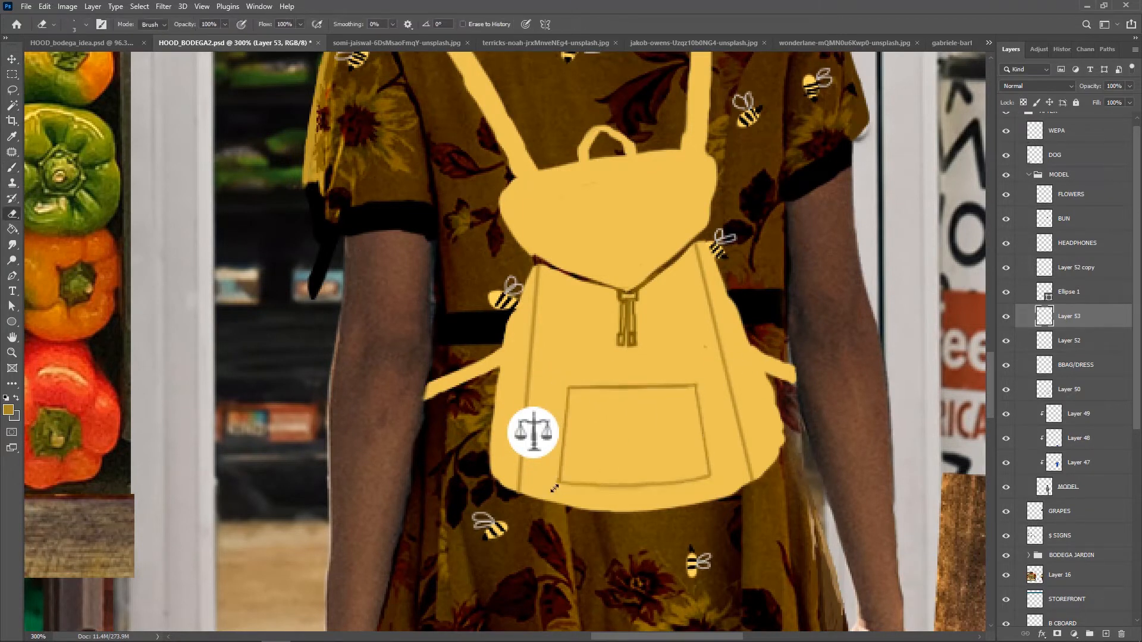
Adjust the pocket outline's lower left and upper right corners to match the backpack's perspective
key("ctrl+t")
left_click_drag(554, 488, 560, 482)
key("Return")
key("ctrl+t")
left_click_drag(712, 385, 710, 390)
left_click_drag(559, 487, 561, 484)
key("Return")
key("v")
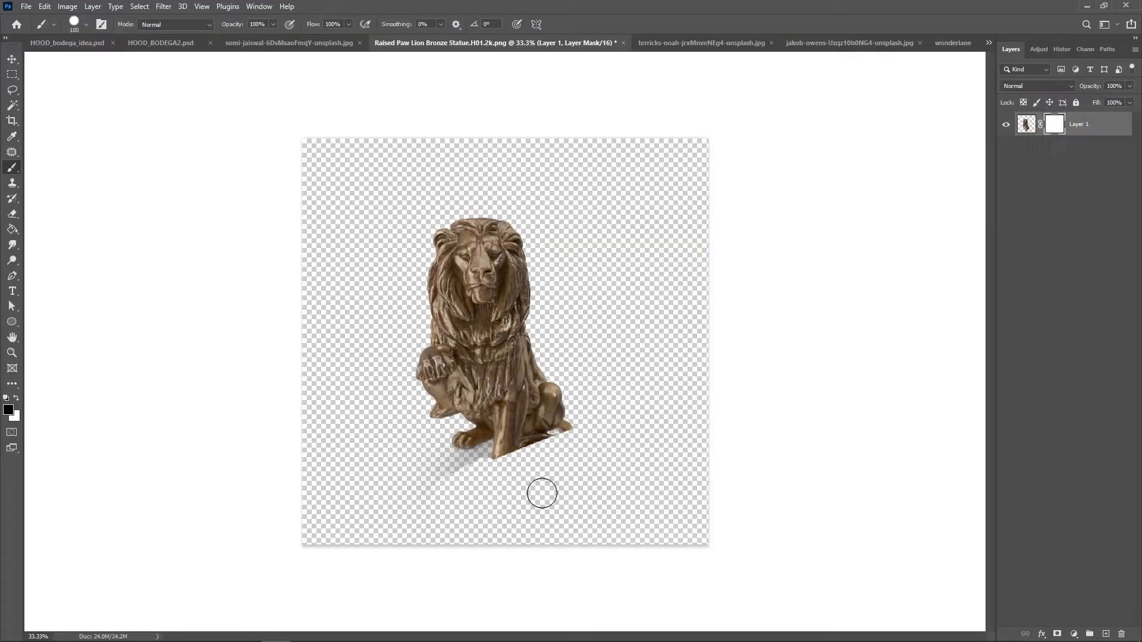
Mask out the base and shadow area beneath the bronze lion statue
scroll(541, 492, "up", 3)
left_click_drag(570, 478, 420, 456)
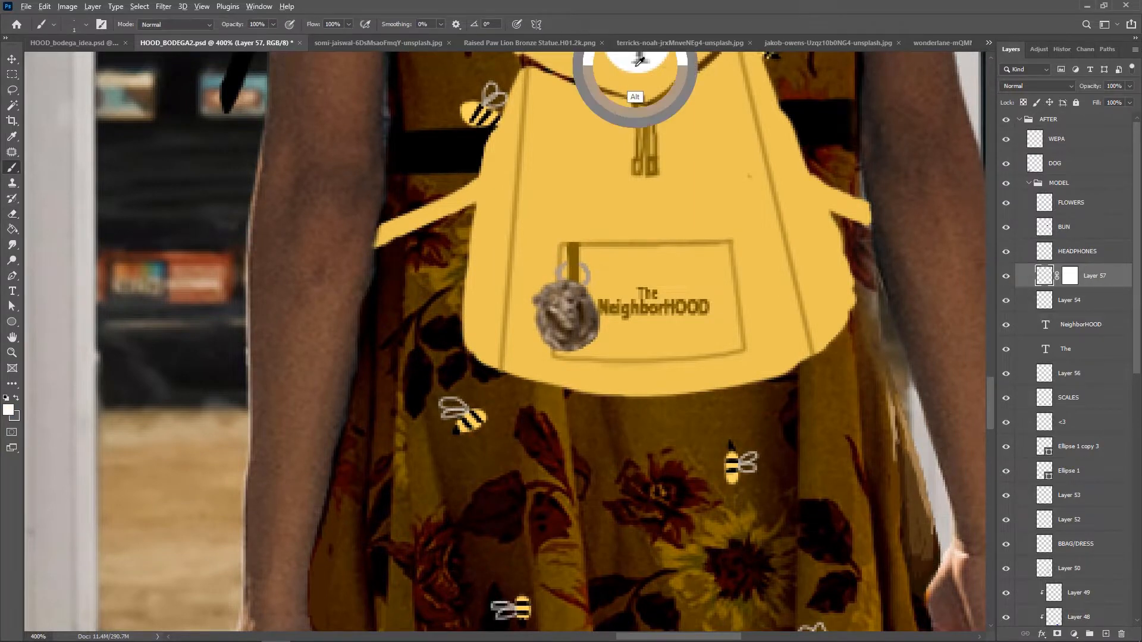
Sample a colour beside the lion keychain's ring on the backpack in HOOD_BODEGA2.psd
scroll(561, 280, "up", 1)
left_click(559, 265, "alt")
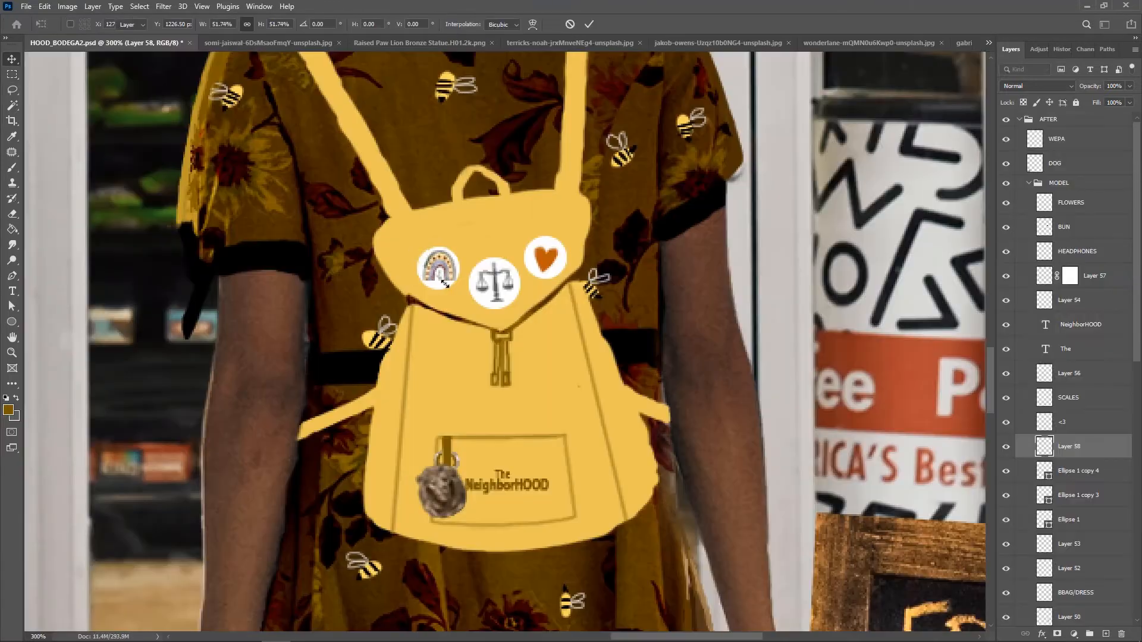
Enlarge the white circle behind the rainbow pin to about 123%, and resize the circle and rainbow together
key("ctrl+t")
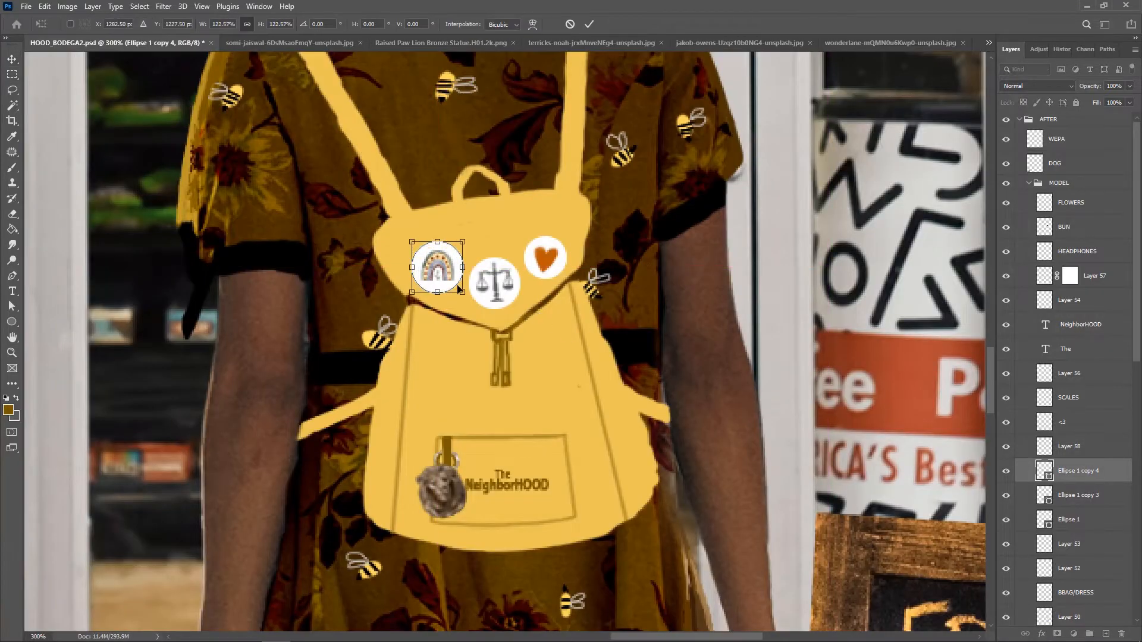
key("Return")
left_click(1071, 450, "shift")
key("ctrl+t")
left_click_drag(407, 244, 418, 253)
key("Return")
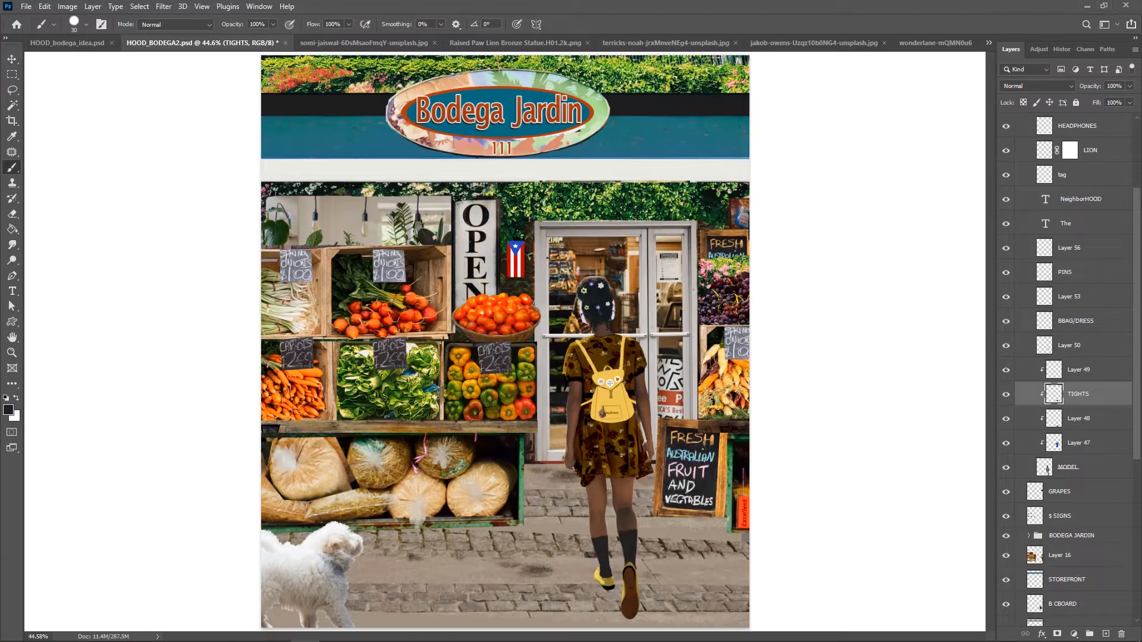
Paint dark tights over both of the girl's legs on the TIGHTS layer
left_click_drag(628, 533, 624, 510)
left_click_drag(597, 535, 603, 509)
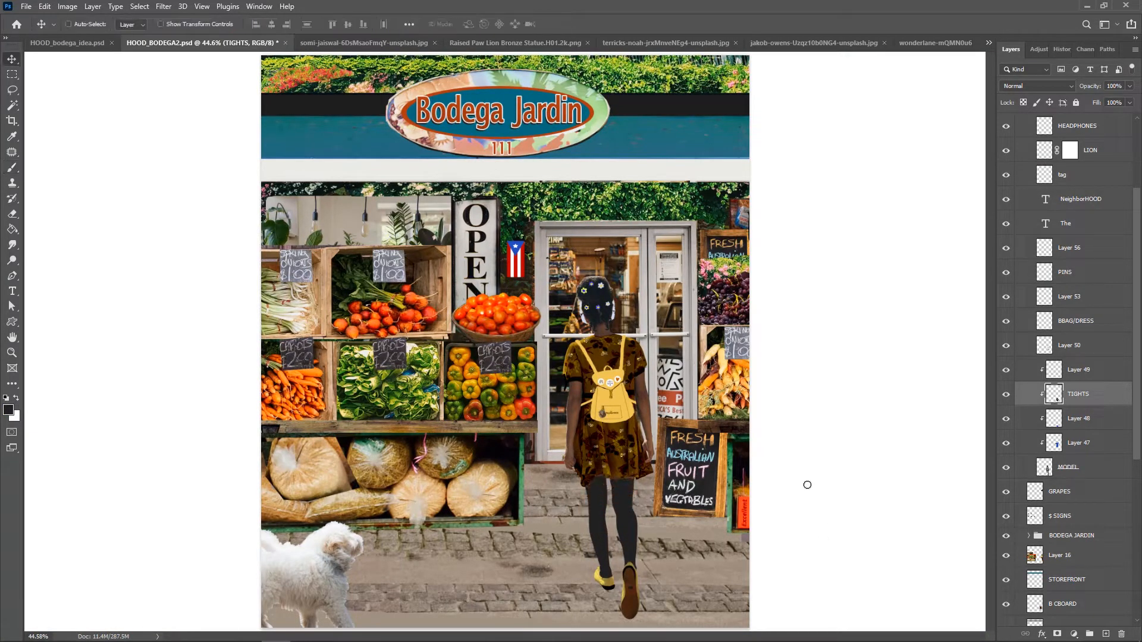
Choose the Airbrush Hard Low Density Grainy brush at 40 px for the blanked price signs
right_click(805, 484)
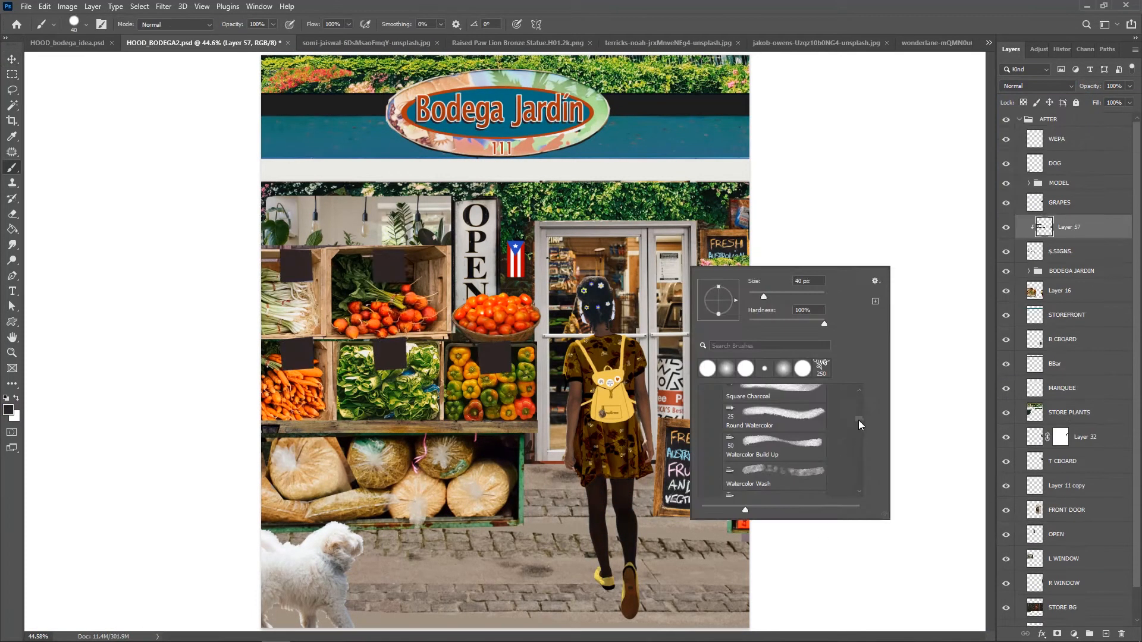
scroll(857, 424, "down", 5)
left_click(784, 443)
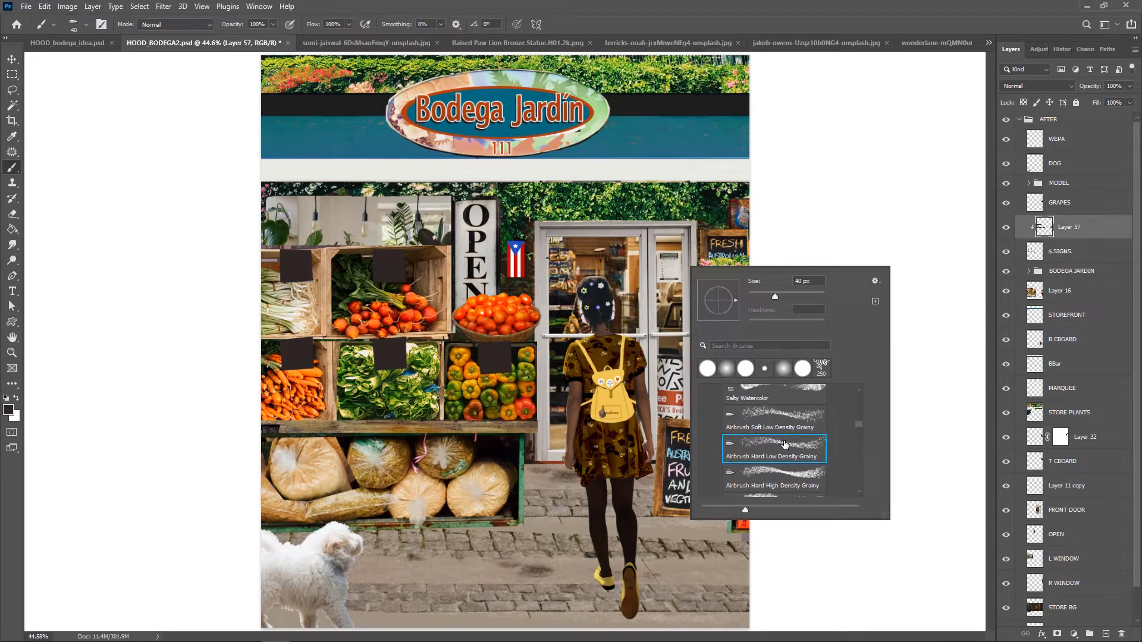
key("Return")
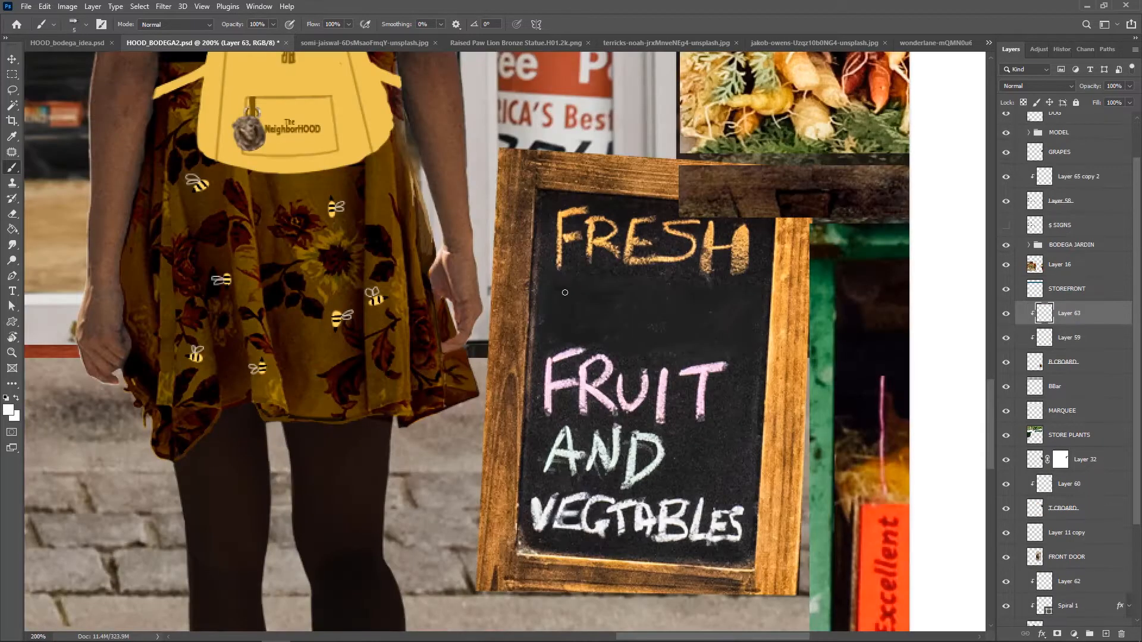
Hand-letter the word ORGANIC in chalk on the chalkboard sign, between FRESH and FRUIT
left_click_drag(568, 290, 565, 291)
mouse_move(594, 320)
left_mouse_down()
mouse_move(596, 298)
mouse_move(619, 321)
mouse_move(641, 310)
mouse_move(659, 324)
left_mouse_up()
mouse_move(671, 293)
left_mouse_down()
mouse_move(685, 326)
mouse_move(712, 290)
left_mouse_up()
left_click_drag(724, 294, 725, 325)
left_click_drag(751, 298, 764, 321)
key("v")
key("b")
left_click_drag(627, 298, 595, 319)
left_click_drag(562, 296, 559, 297)
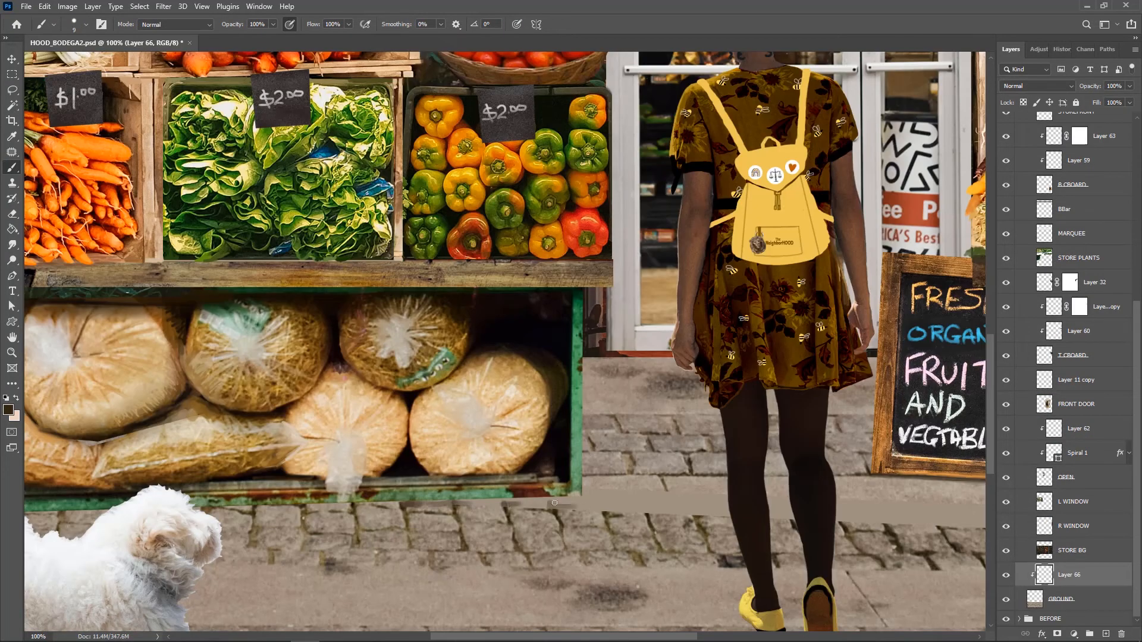
Paint a thin dark joint line across the bare pavement strip behind the girl's legs on Layer 66
left_click_drag(593, 500, 975, 498)
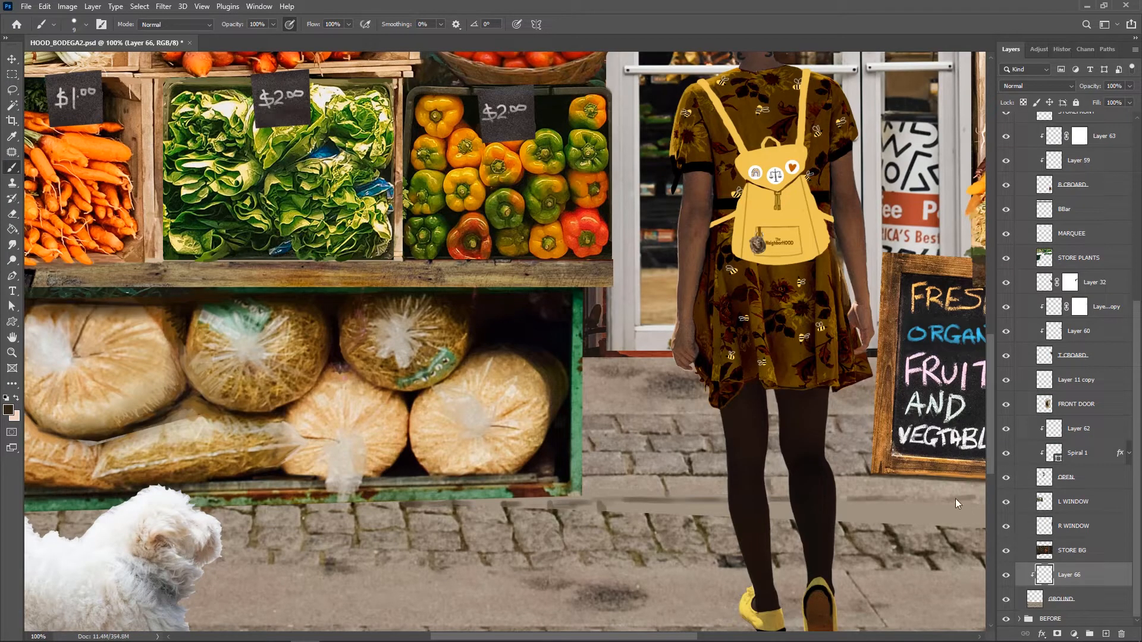
left_click_drag(680, 510, 655, 511)
key("ctrl+z")
Paint missing paving-stone details into the bare strip around the girl's legs, touch up the lower pavement and sample its colour
left_click_drag(475, 557, 505, 456)
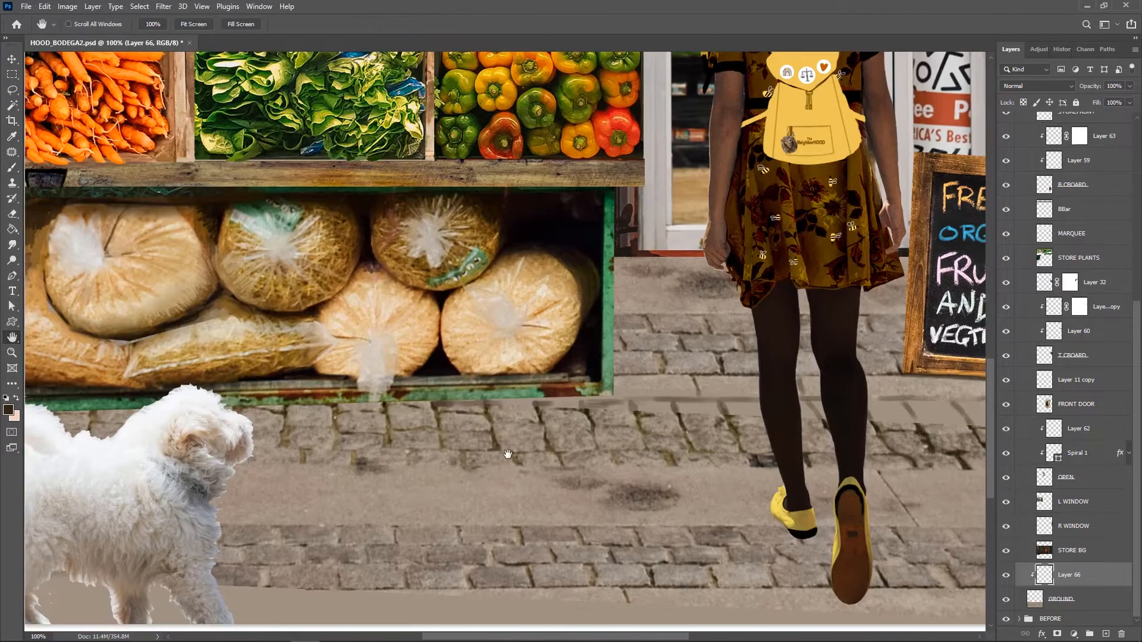
key("bracketleft")
key("bracketleft")
key("bracketright")
left_click_drag(521, 404, 757, 416)
mouse_move(868, 403)
left_mouse_down()
mouse_move(875, 419)
mouse_move(912, 418)
left_mouse_up()
left_click_drag(952, 403, 959, 418)
mouse_move(601, 594)
left_mouse_down()
mouse_move(586, 477)
mouse_move(619, 503)
left_mouse_up()
left_click(672, 488, "alt")
key("bracketright")
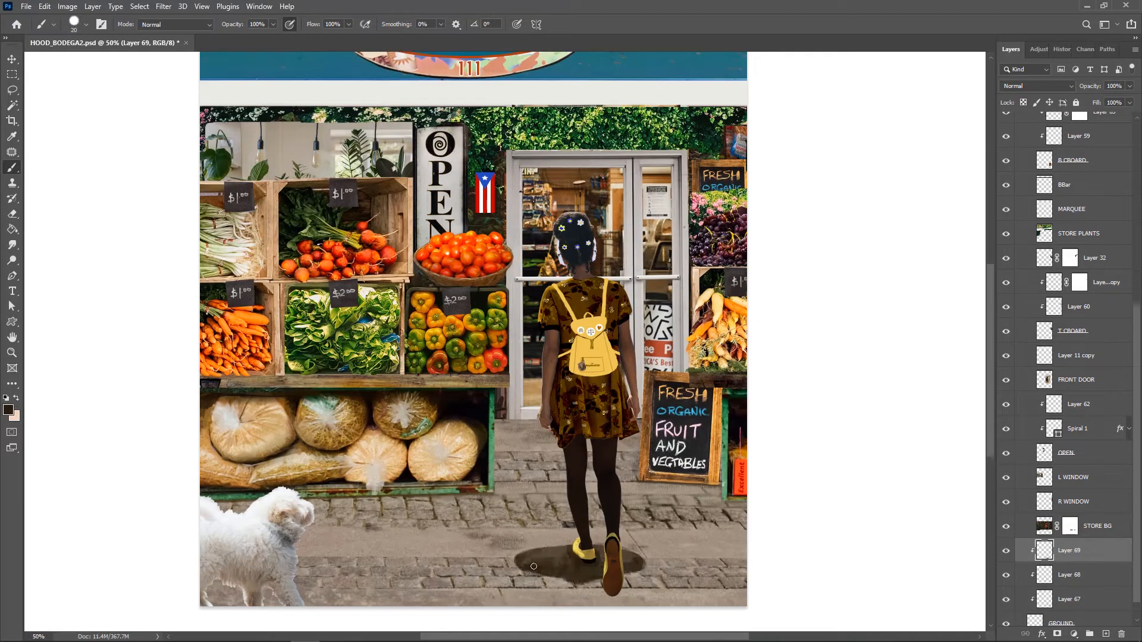
Reshape the girl's ground shadow on Layer 69, and paint contact shading beneath her rear shoe on Layer 70
key("e")
key("ctrl+t")
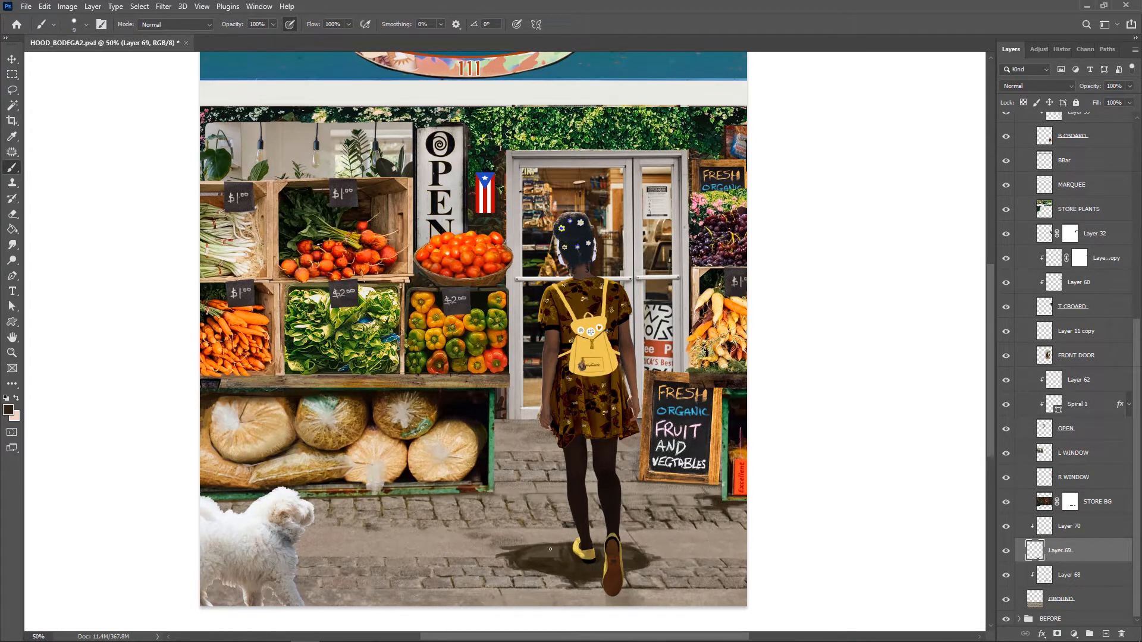
left_click(1069, 526)
left_click(584, 557, "alt")
left_click_drag(593, 567, 582, 570)
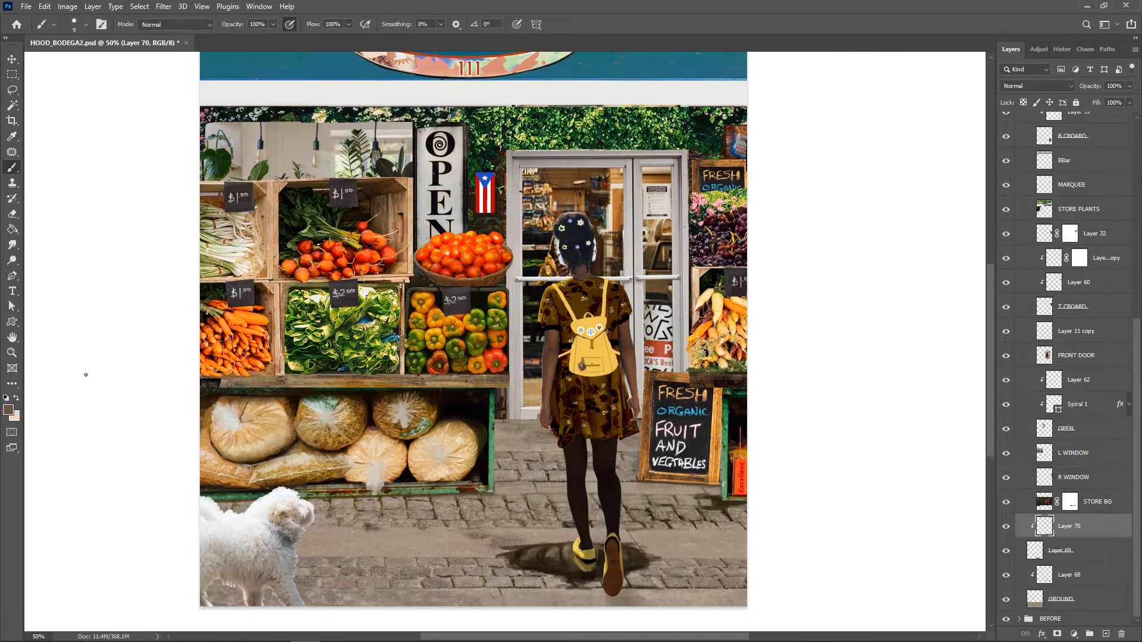
Soften the shadow beside the girl's rear shoe with a larger brush at 36% opacity
key("bracketright")
key("bracketright")
key("bracketright")
key("3")
key("6")
left_click_drag(565, 553, 533, 557)
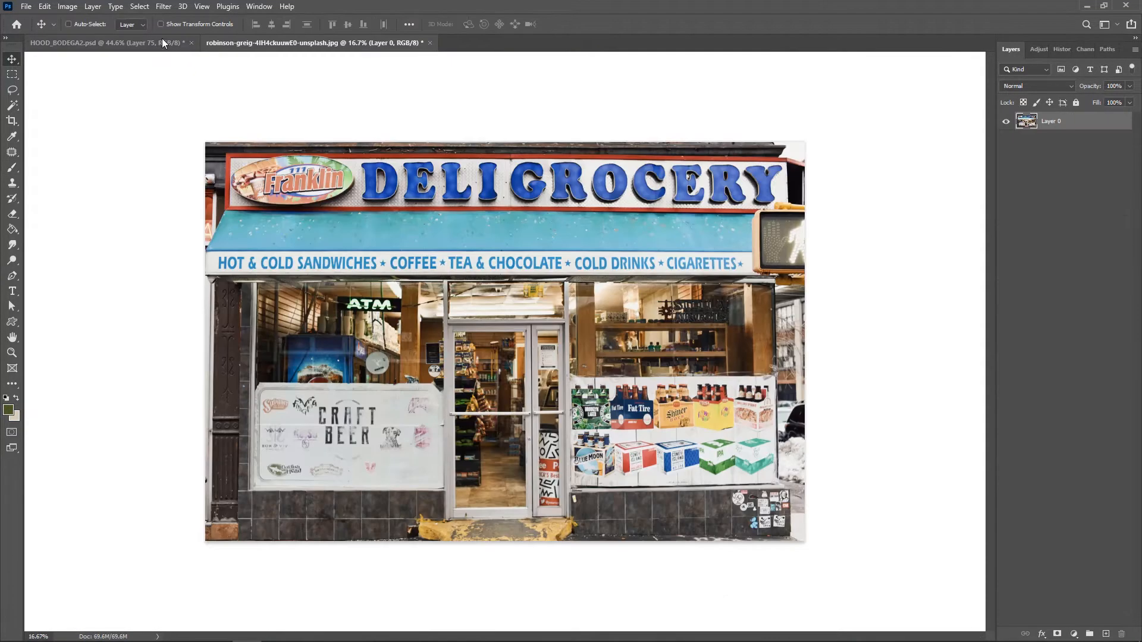
Isolate the GROCERY lettering from the deli storefront photo and copy it into HOOD_BODEGA2.psd
key("m")
left_click_drag(506, 161, 777, 205)
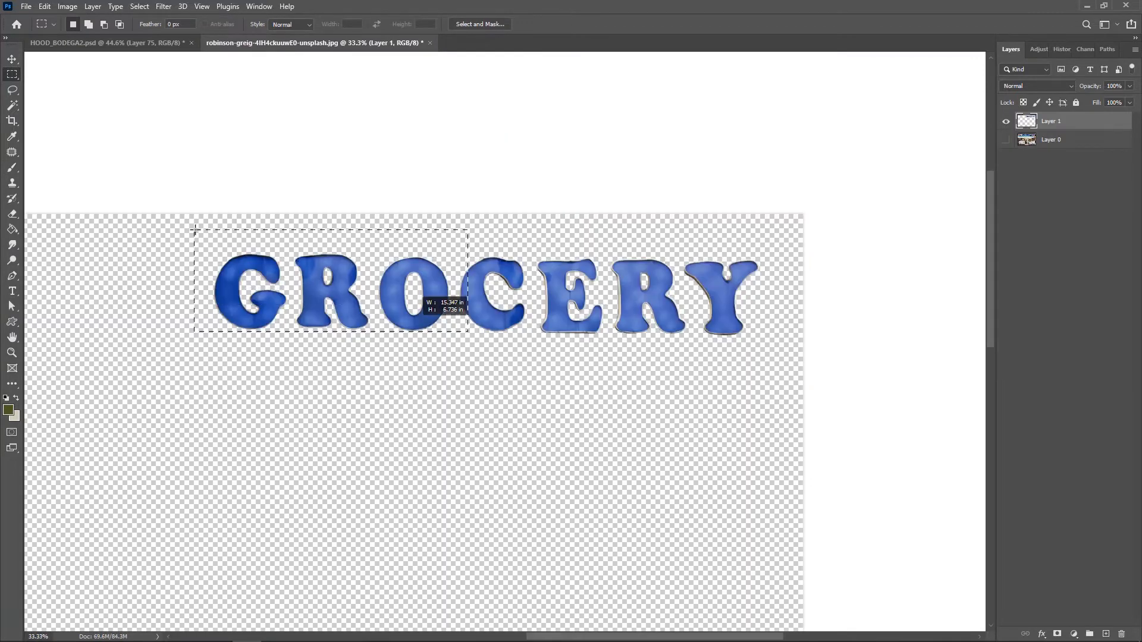
left_click_drag(468, 331, 783, 357)
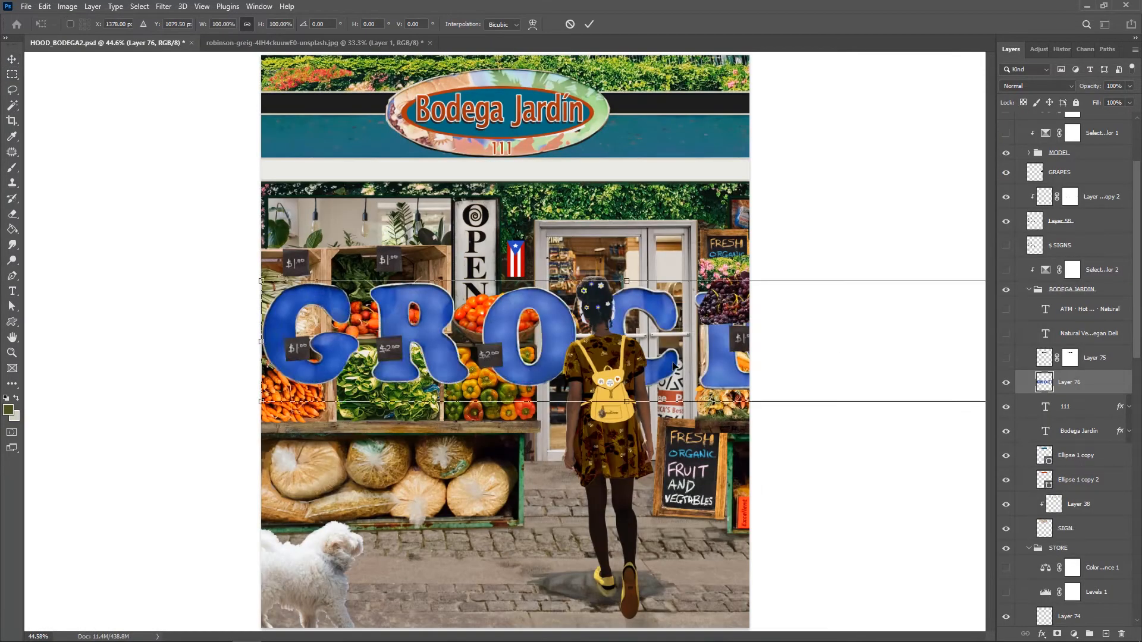
Scale the GROCERY lettering to 21.74% on the white band below the sign, and recolour it red with Hue/Saturation, entering -40
left_click_drag(993, 400, 587, 176)
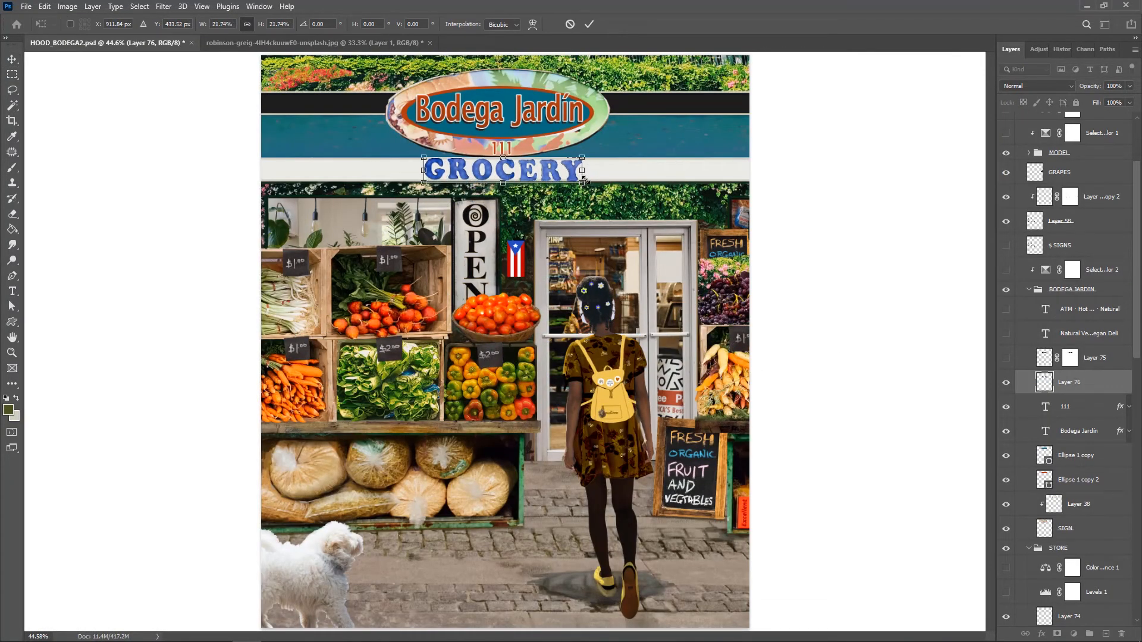
key("Return")
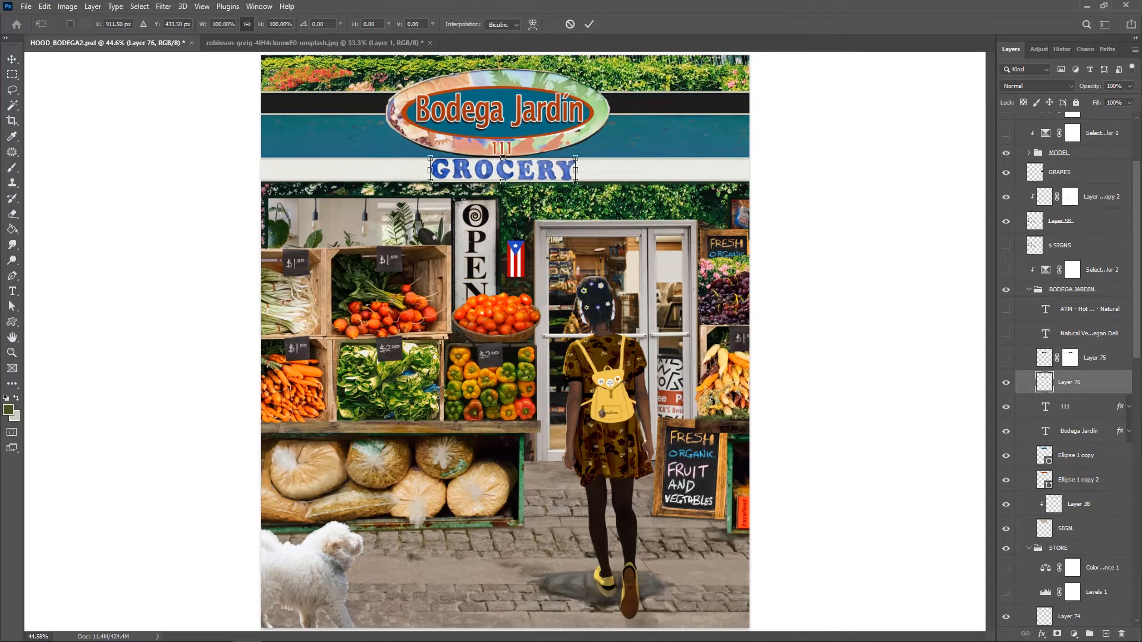
key("ctrl+u")
type("-40")
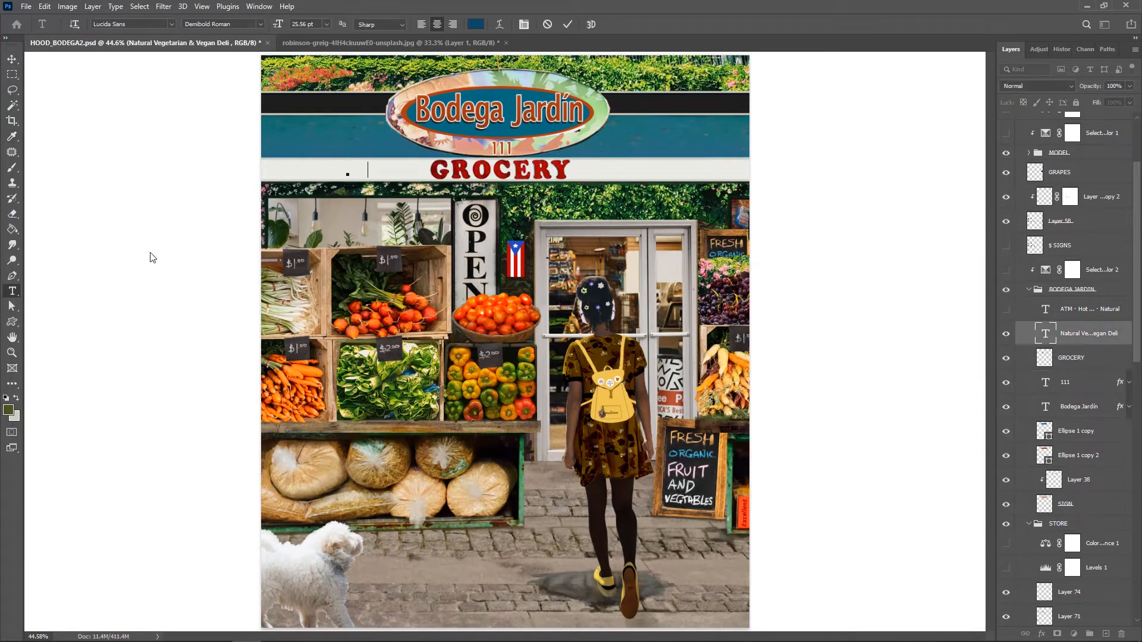
Complete the banner text with "Natural Vegetarian & Vegan Deli" before GROCERY and "ATM Hot Cold Food Kosher Natural" after it
type("& Vegan Deli")
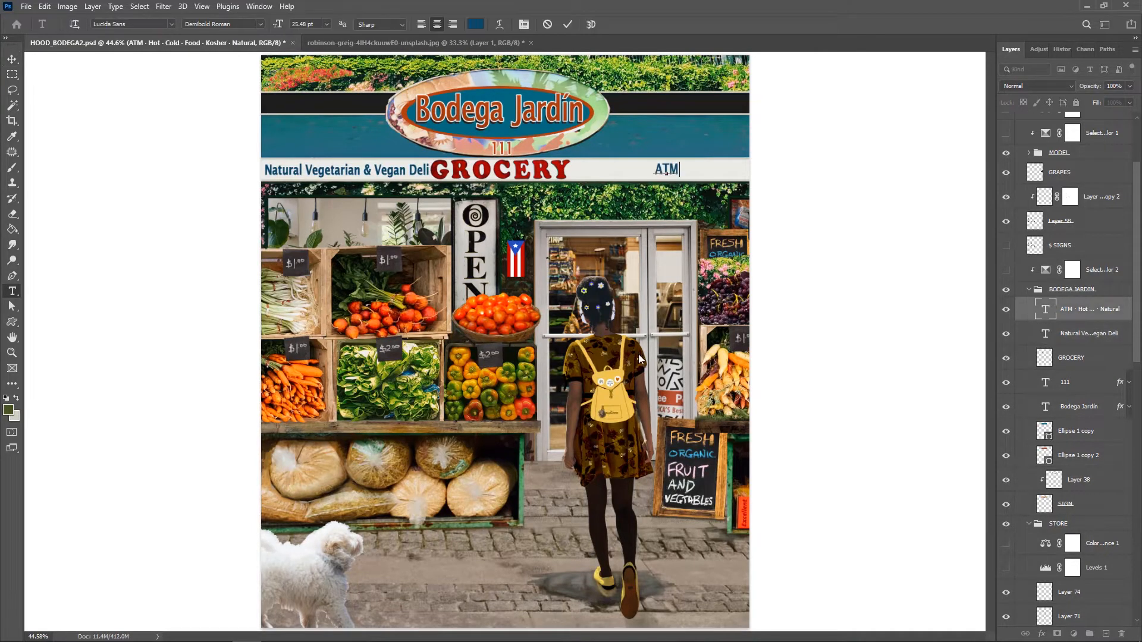
key("BackSpace")
key("BackSpace")
key("BackSpace")
type("Hot Cold Food Kosher Natural")
key("ctrl+Return")
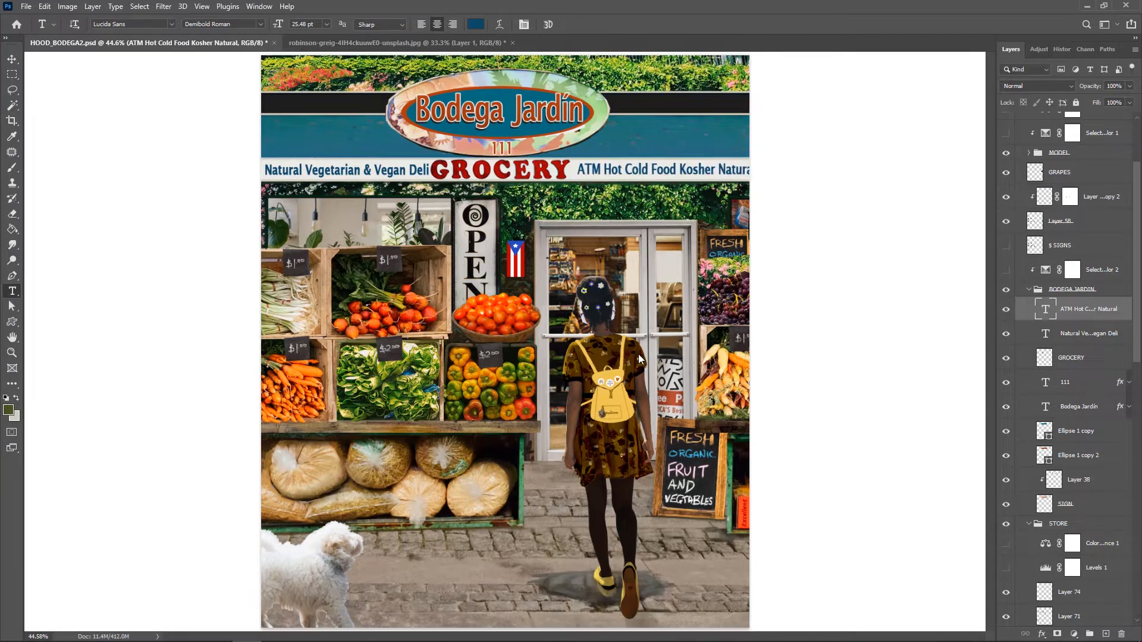
Insert middle dots between the words of the "ATM Hot Cold Food Kosher Natural" banner text
double_click(1046, 309)
key("Left")
key("Right")
key("Right")
key("Right")
type("·")
key("Right")
key("Right")
key("Right")
key("Right")
type("·")
key("Right")
key("Right")
key("Right")
key("Right")
key("Right")
type("·")
key("Right")
key("Right")
key("Right")
key("Right")
key("Right")
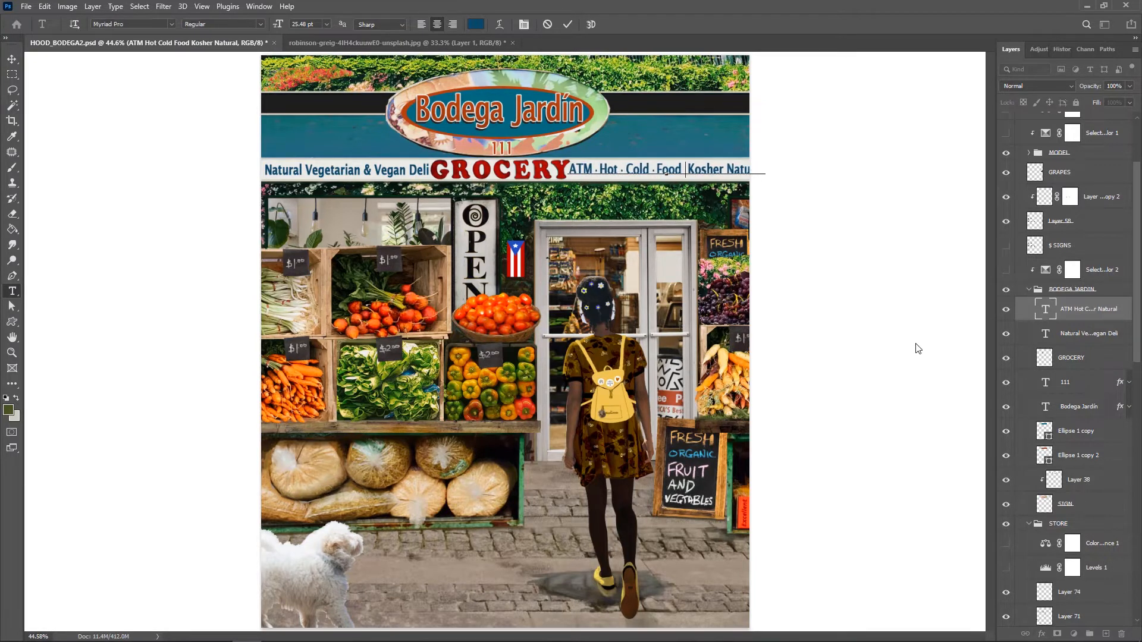
type("·")
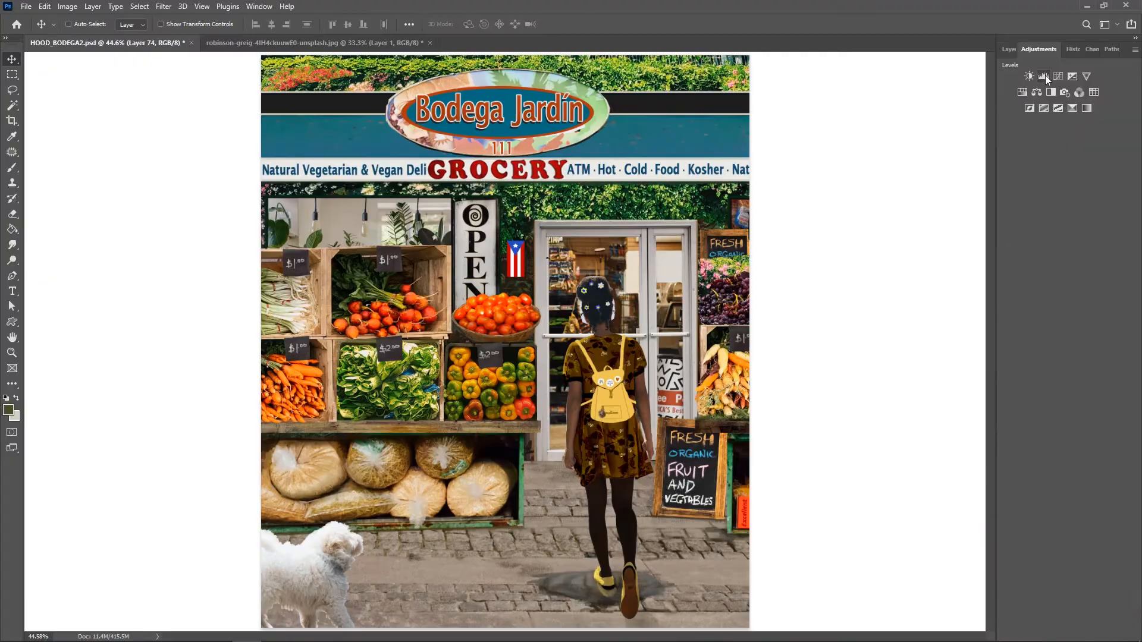
Add a Levels adjustment above Layer 74 in the STORE group with the white input level at 236, and toggle its visibility
left_click(1044, 75)
left_click(1011, 48)
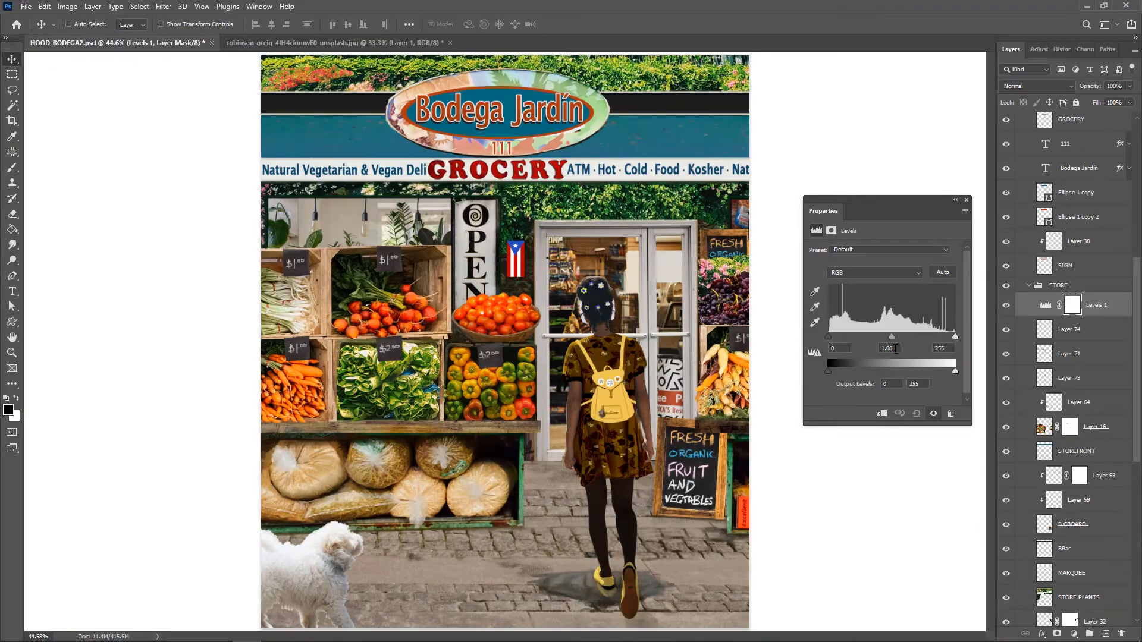
type("236")
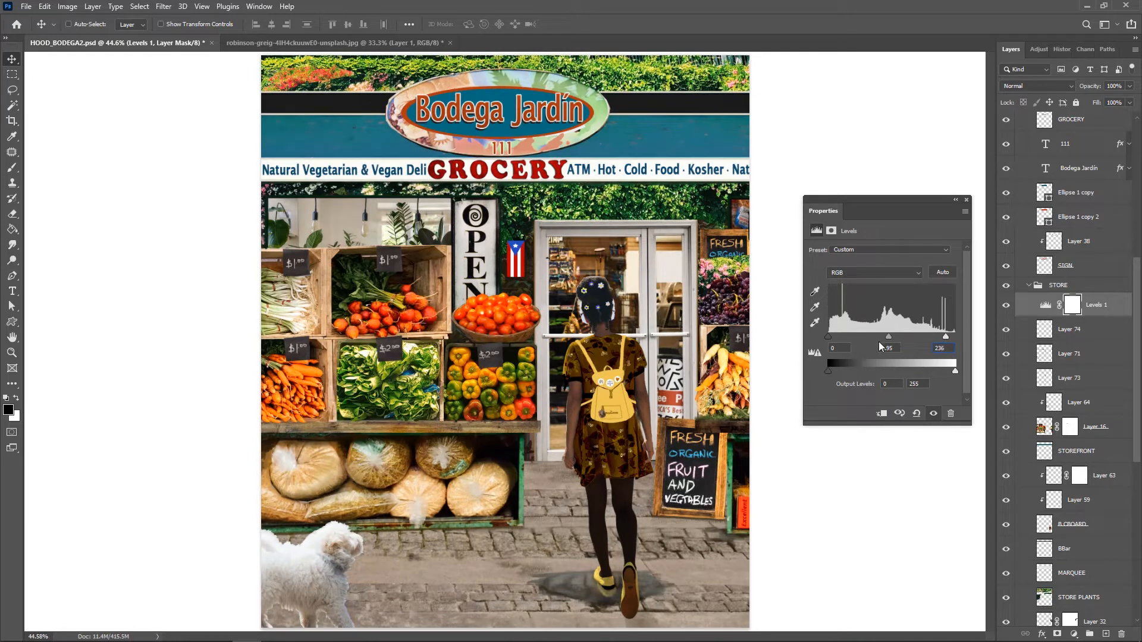
left_click(934, 413)
left_click(966, 199)
Add a Color Lookup adjustment above the WEPA layer using Moonlight.3DL, with the layer opacity at 55%
left_click(1038, 49)
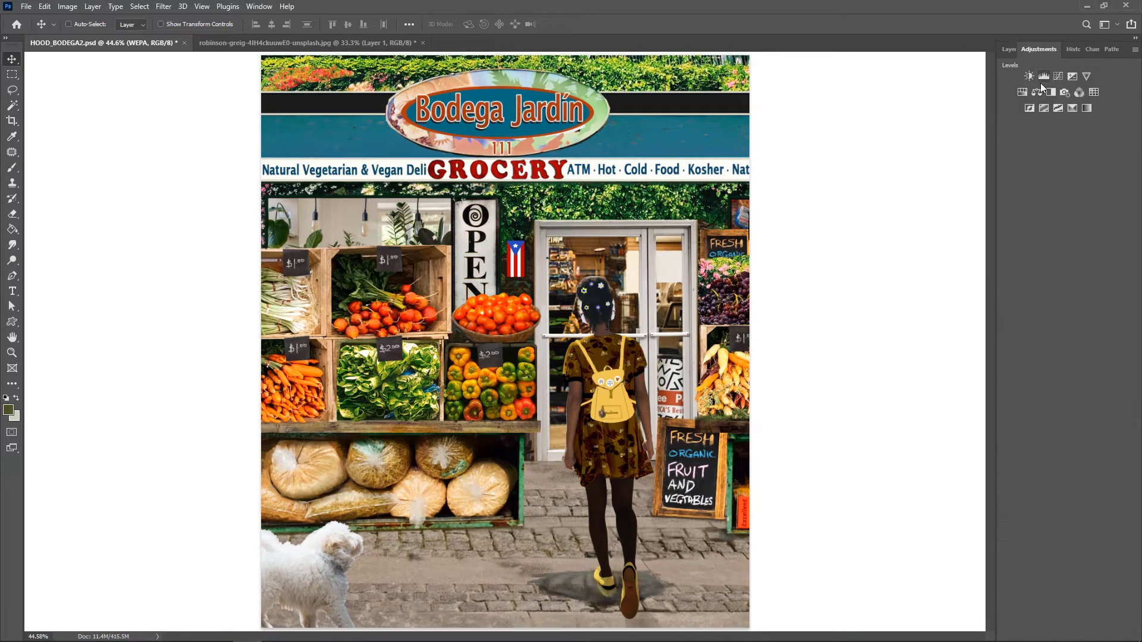
left_click(1094, 92)
left_click(1010, 49)
left_click(924, 252)
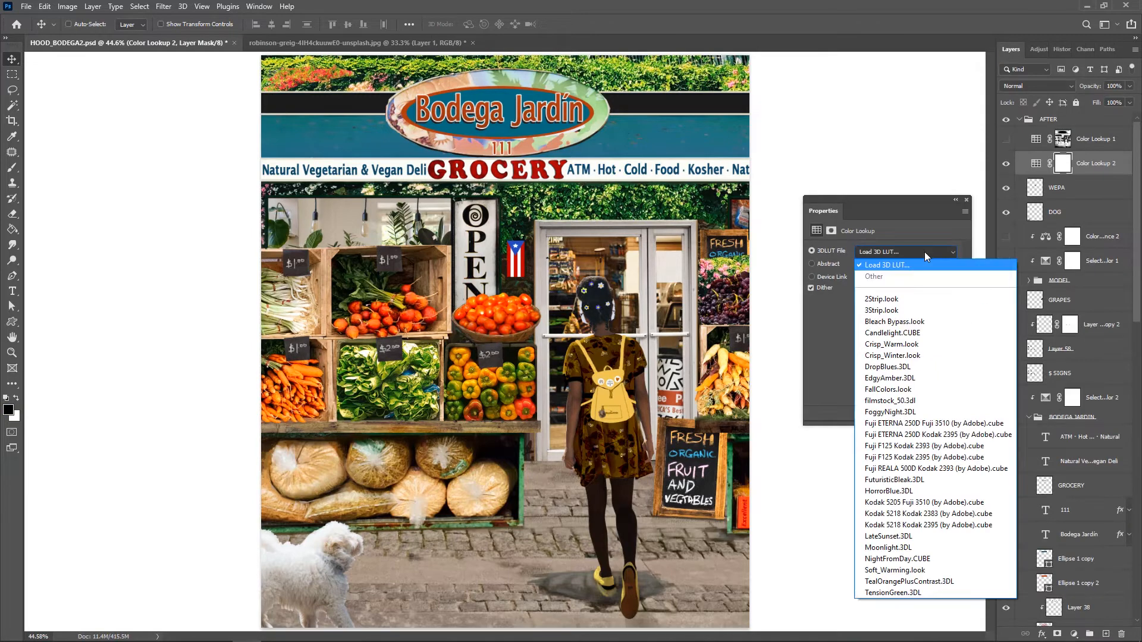
left_click(897, 547)
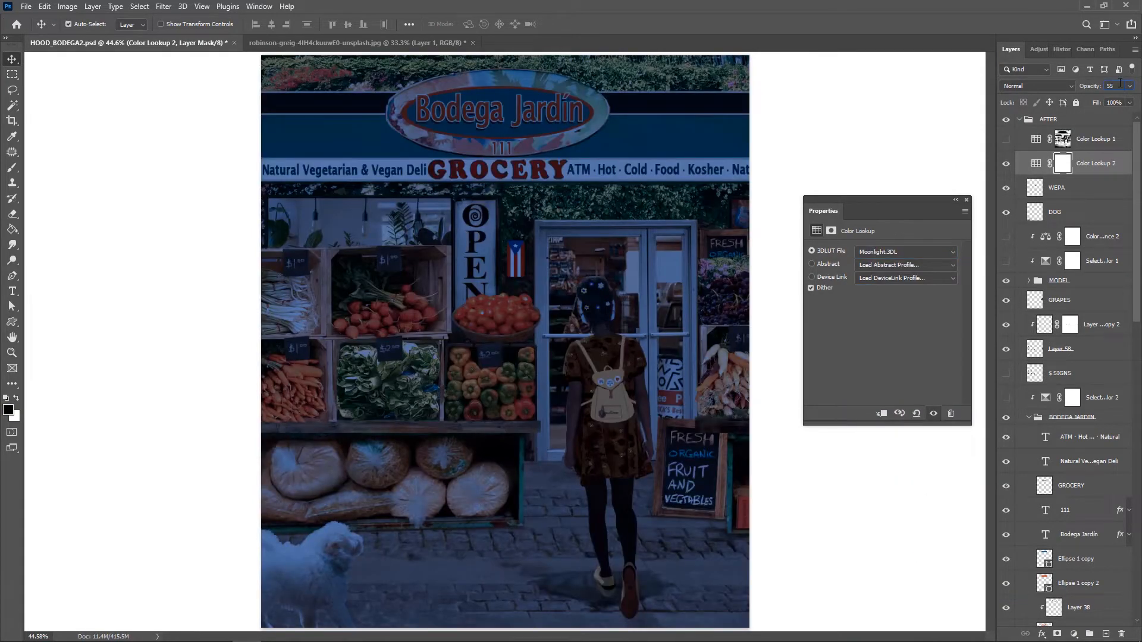
Mask the moonlight lookup off the dog, the foreground pavement and the foliage above the sign
mouse_move(300, 576)
left_mouse_down()
mouse_move(637, 570)
mouse_move(722, 589)
left_mouse_up()
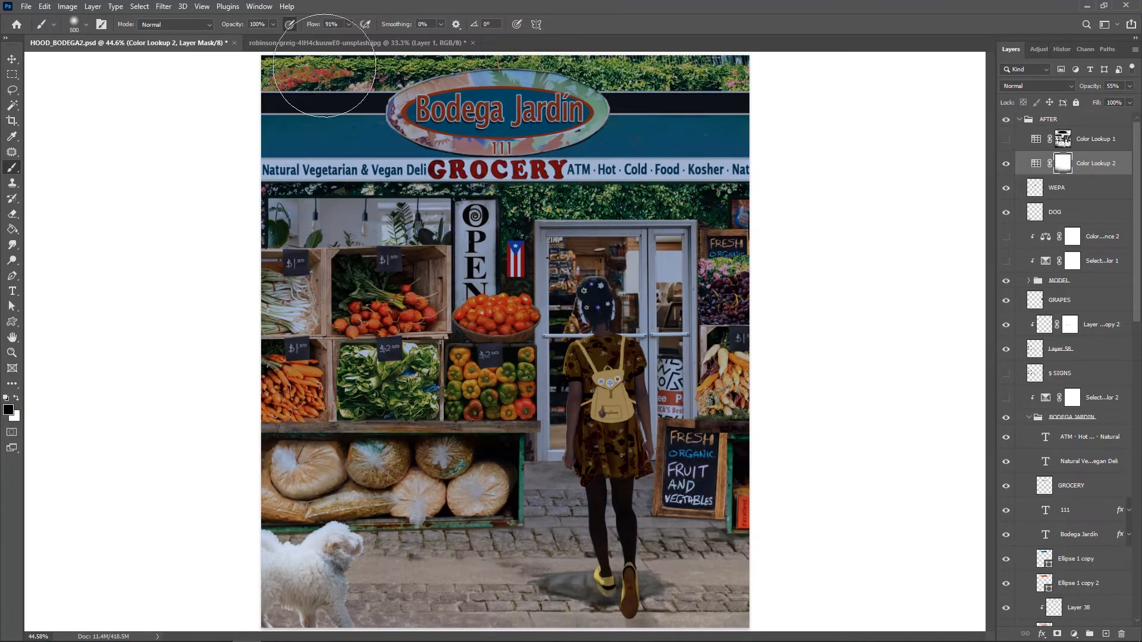
left_click_drag(325, 66, 708, 65)
left_click_drag(351, 589, 714, 580)
Mask the moonlight lookup out of the shop window above the vegetable crates, within a rectangular selection
key("m")
left_click_drag(267, 198, 453, 246)
key("b")
left_click_drag(286, 217, 440, 223)
Mask the moonlight lookup out of the upper and lower glass of the wide door panel, using rectangular selections
key("m")
left_click_drag(547, 236, 638, 342)
key("b")
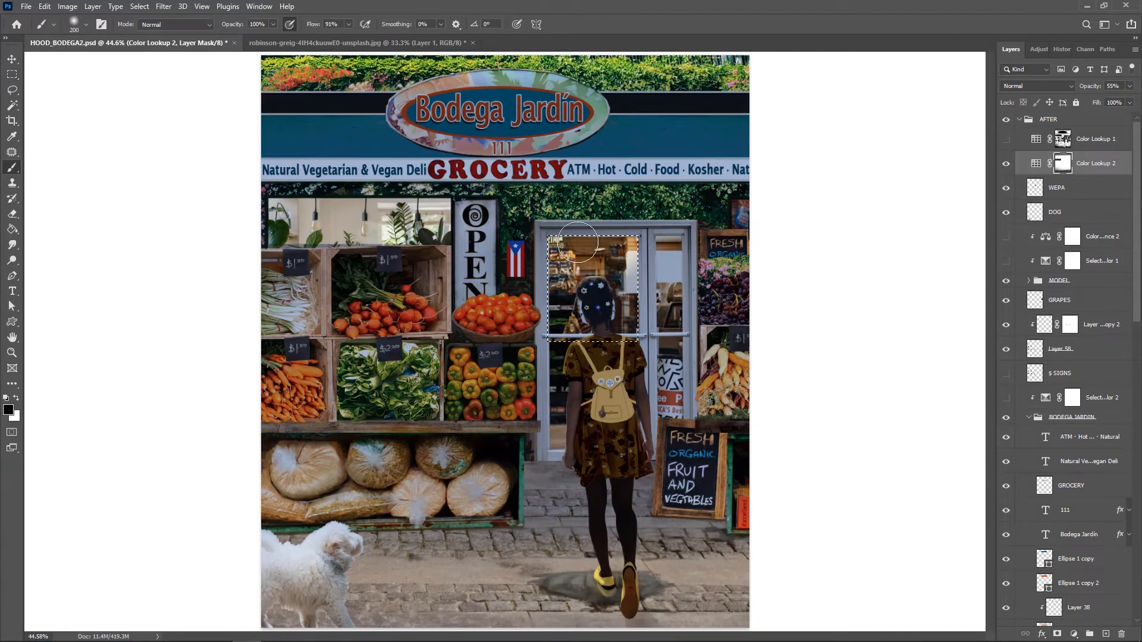
mouse_move(624, 262)
left_mouse_down()
mouse_move(556, 274)
mouse_move(598, 324)
left_mouse_up()
key("m")
mouse_move(547, 338)
left_mouse_down()
mouse_move(604, 397)
mouse_move(606, 450)
left_mouse_up()
key("b")
left_click_drag(558, 354, 553, 432)
Mask the moonlight lookup out of the narrow glass panel beside the door, and clear the selection
key("m")
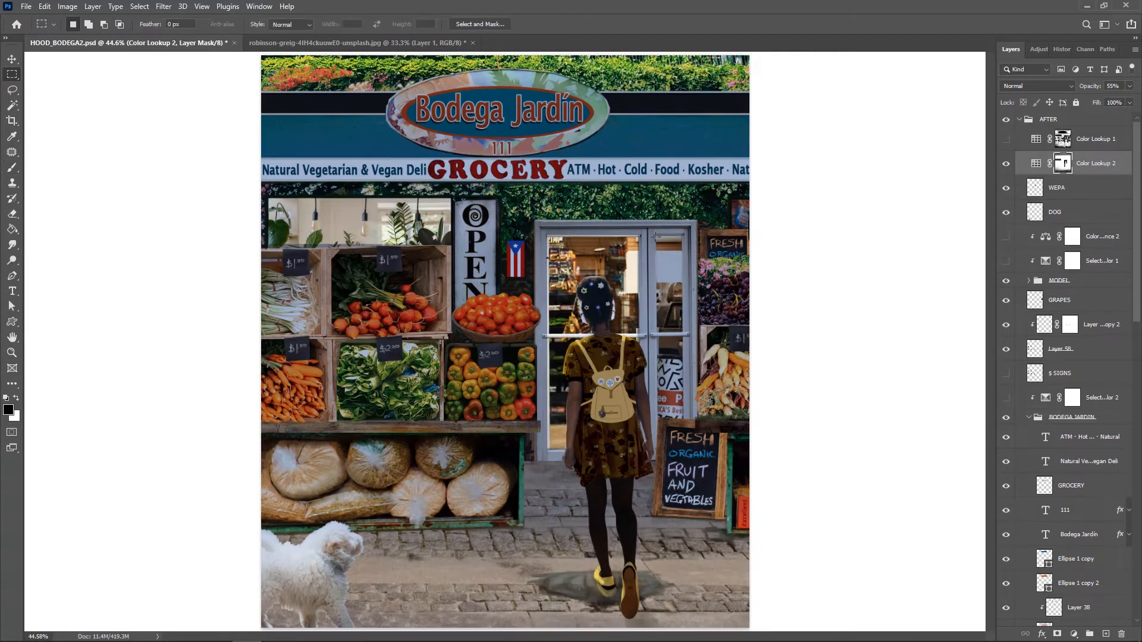
mouse_move(656, 234)
left_mouse_down()
mouse_move(673, 282)
mouse_move(669, 410)
left_mouse_up()
key("b")
key("ctrl+d")
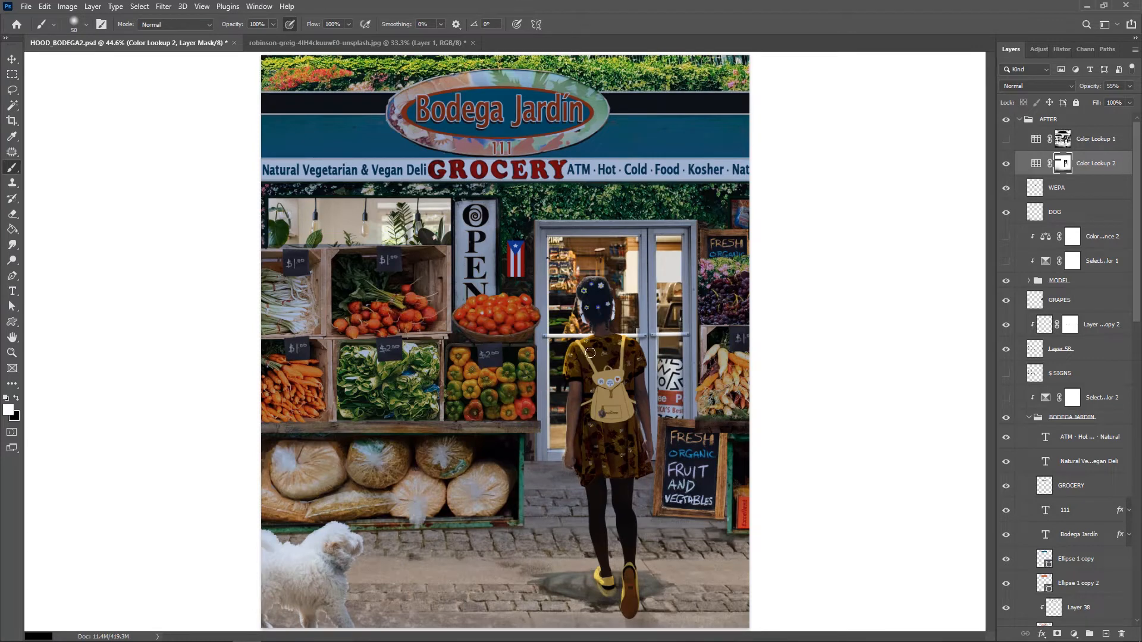
Mask the moonlight lookup off the pavement by the girl's legs and off the white GROCERY banner at 60% brush opacity
key("x")
key("6")
left_click_drag(556, 476, 577, 535)
key("m")
key("b")
mouse_move(749, 158)
left_mouse_down()
mouse_move(260, 181)
mouse_move(743, 170)
left_mouse_up()
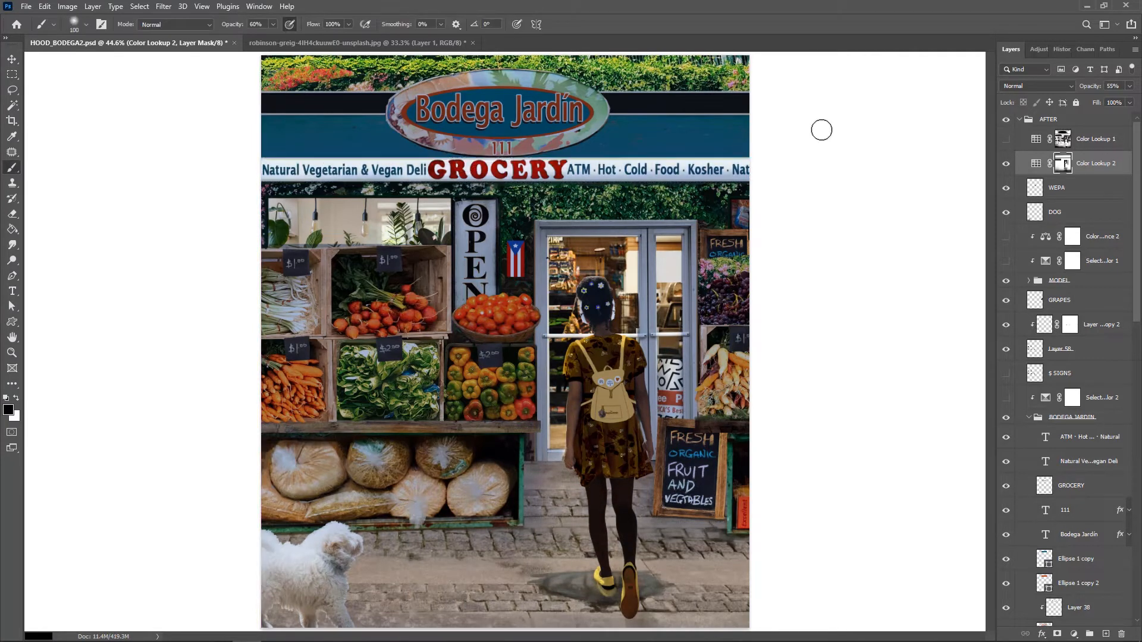
Mask the moonlight lookup off the oval Bodega Jardín sign, and lighten the marquee around it with a 39% opacity brush
key("l")
mouse_move(564, 145)
left_mouse_down()
mouse_move(391, 110)
mouse_move(589, 113)
left_mouse_up()
key("b")
key("3")
key("9")
key("ctrl+d")
key("bracketright")
left_click_drag(372, 119, 612, 131)
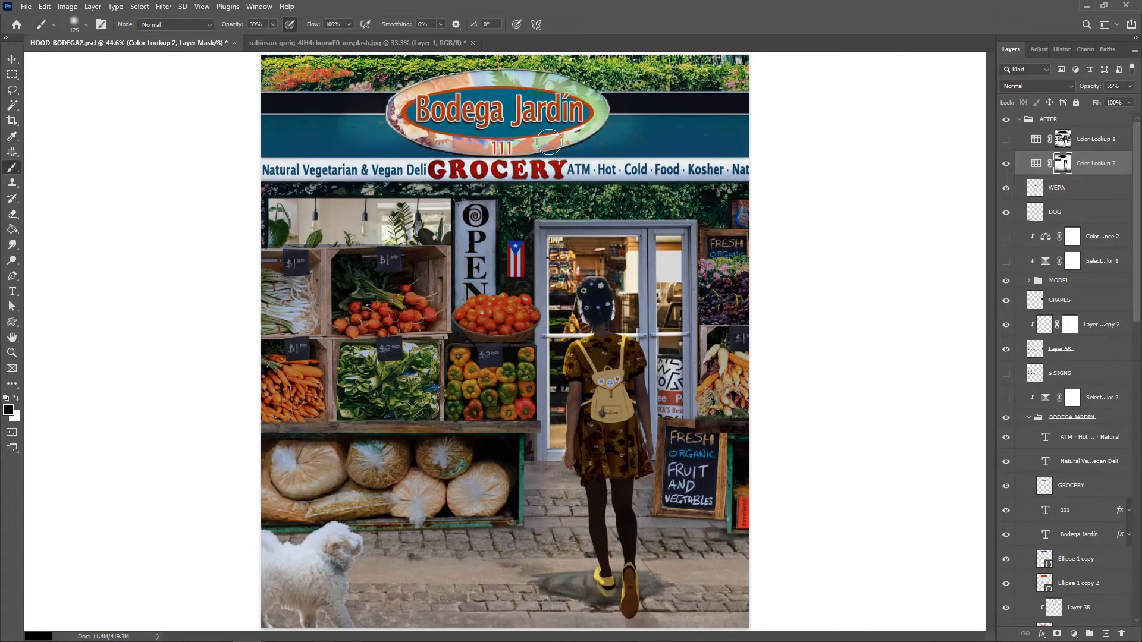
Mask the moonlight lookup off the flowers and grapes beside the door with a smaller brush at 100% opacity
key("x")
key("0")
key("bracketleft")
key("bracketleft")
key("bracketleft")
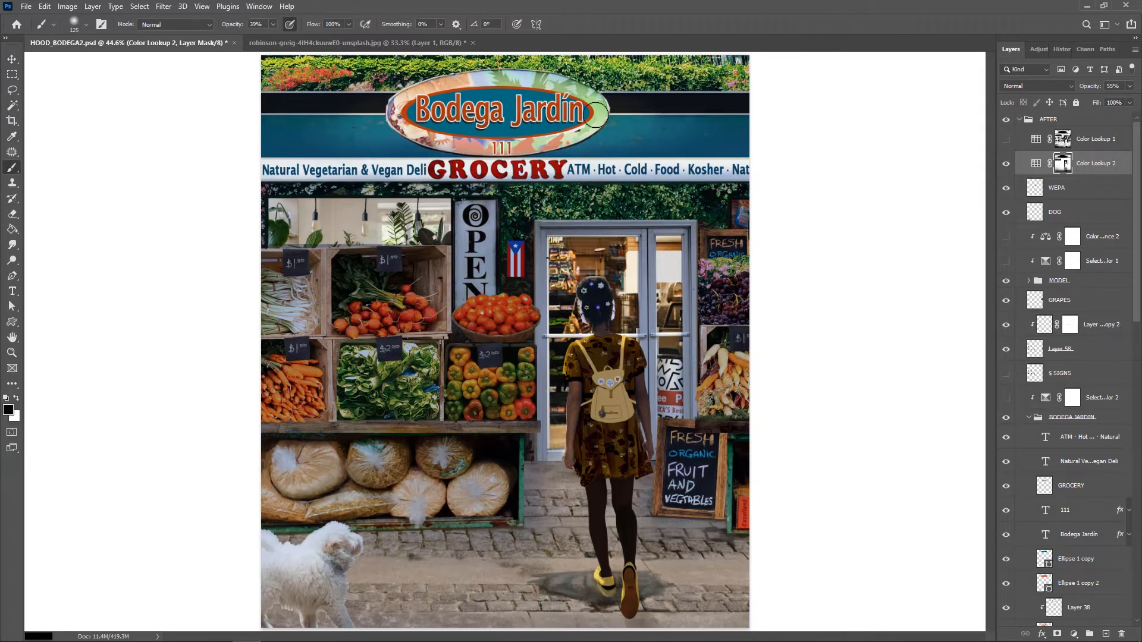
key("x")
left_click_drag(726, 297, 733, 312)
Mask the moonlight lookup off the Puerto Rican flag with a smaller brush, and partly off the tomato basket at 29% opacity
key("bracketleft")
key("bracketleft")
key("bracketleft")
key("bracketleft")
key("bracketleft")
key("bracketleft")
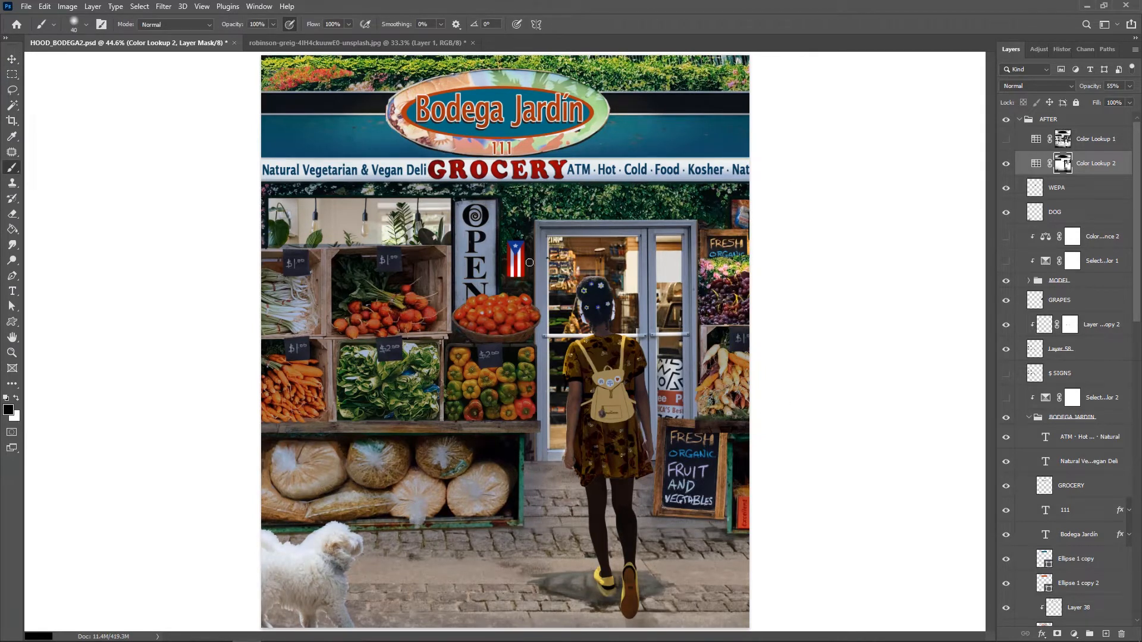
key("bracketright")
key("bracketright")
key("2")
key("9")
left_click_drag(476, 306, 494, 320)
Mask the moonlight lookup off the large chalkboard sign and off the girl's backpack and dress
key("x")
mouse_move(661, 469)
left_mouse_down()
mouse_move(721, 516)
mouse_move(741, 517)
left_mouse_up()
left_click_drag(608, 375, 606, 441)
Mask the moonlight lookup off the bell peppers with a smaller brush at 37% opacity, and off the lettuce crate
key("bracketleft")
key("3")
key("7")
left_click_drag(458, 360, 523, 410)
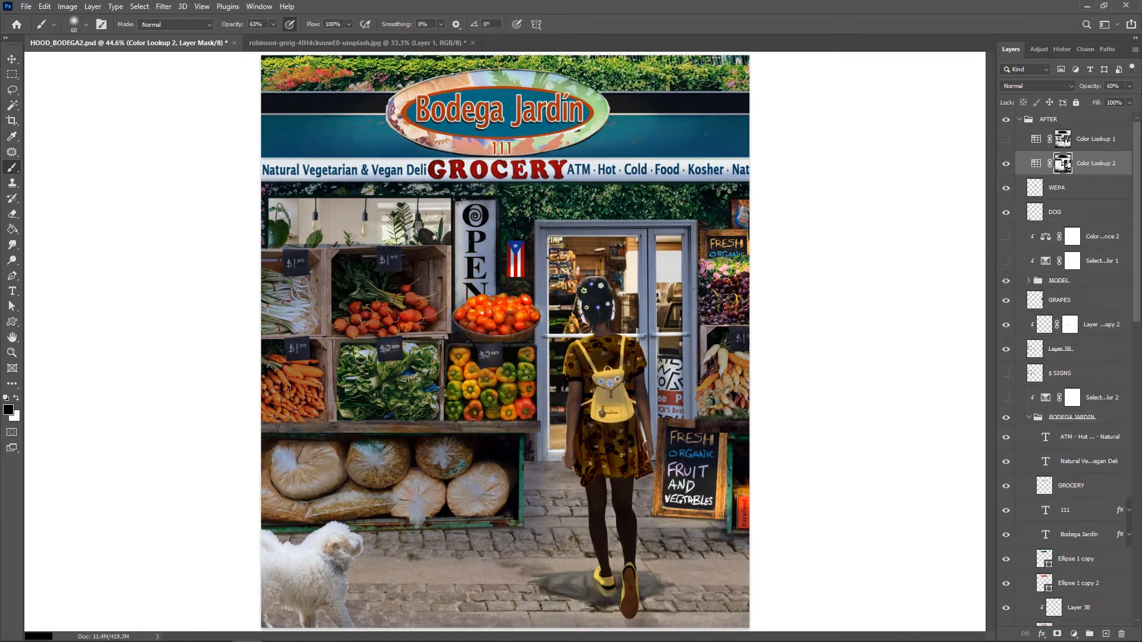
key("x")
mouse_move(348, 357)
left_mouse_down()
mouse_move(425, 407)
mouse_move(410, 395)
left_mouse_up()
Mask the moonlight lookup off the beets and the green onions with a brush at 63% opacity
key("x")
key("6")
key("3")
mouse_move(342, 326)
left_mouse_down()
mouse_move(405, 303)
mouse_move(431, 328)
left_mouse_up()
key("bracketright")
key("bracketright")
key("bracketright")
left_click_drag(292, 283, 286, 327)
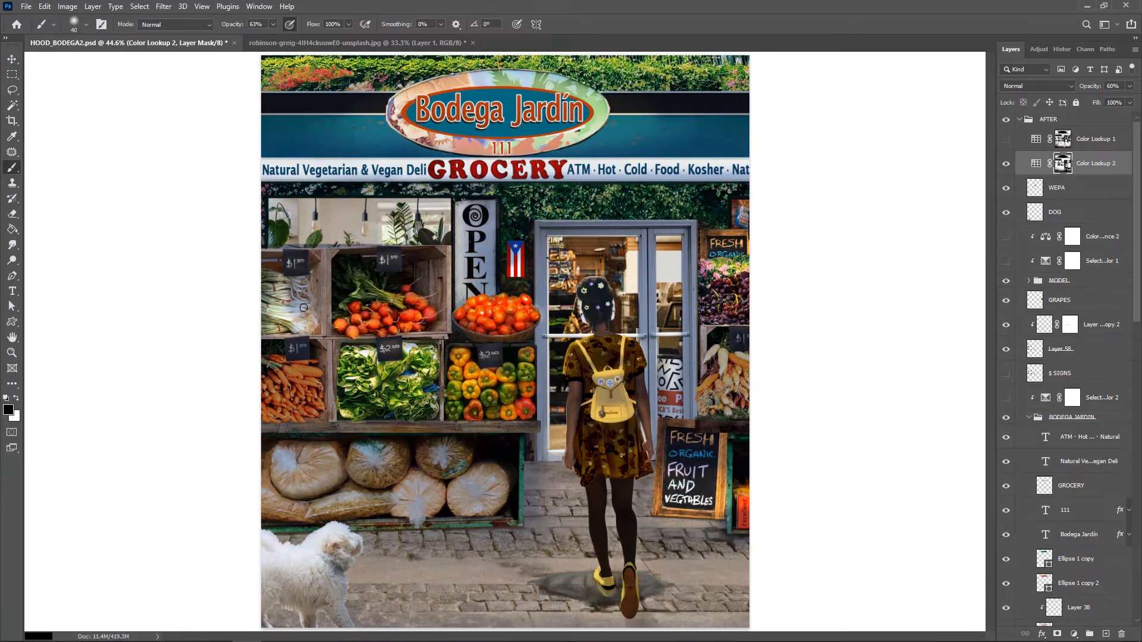
left_click_drag(377, 336, 447, 315)
Mask the moonlight lookup off the carrots and along the top edge of the upper crates
key("x")
key("x")
left_click_drag(303, 374, 271, 416)
left_click_drag(277, 250, 443, 248)
Mask the moonlight lookup partly off the bagged goods on the bottom shelf
left_click_drag(268, 503, 383, 508)
left_click_drag(360, 458, 379, 479)
left_click_drag(413, 496, 419, 523)
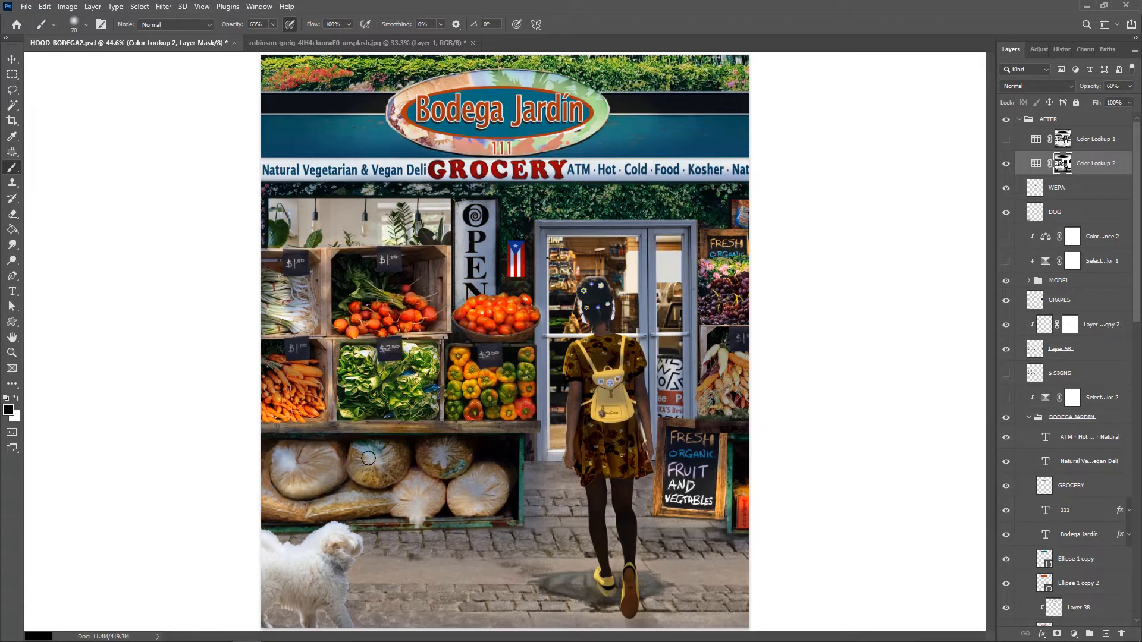
Mask the moonlight lookup off the remaining bagged goods, and off the shelf edge and wooden frame around the chalkboard with a smaller brush
left_click_drag(283, 469, 312, 488)
left_click_drag(359, 503, 416, 494)
key("bracketleft")
key("bracketleft")
key("bracketleft")
left_click_drag(740, 421, 702, 416)
left_click_drag(663, 428, 669, 512)
Swap the mask colour and touch up the lookup mask over the root vegetables, and over the door's top frame at 100% opacity
key("x")
mouse_move(710, 360)
left_mouse_down()
mouse_move(723, 404)
mouse_move(704, 401)
left_mouse_up()
key("bracketright")
key("bracketright")
key("0")
left_click_drag(546, 212, 649, 209)
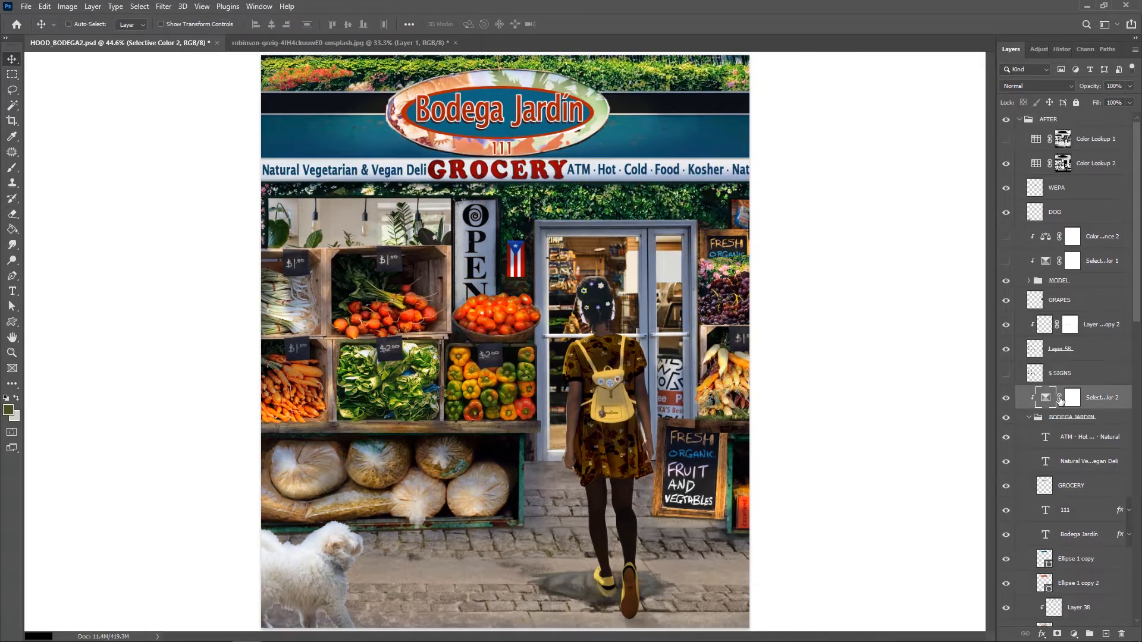
Clip a Selective Color adjustment to the MODEL group and raise the yellow in its Yellows range to +45%
left_click(1089, 238)
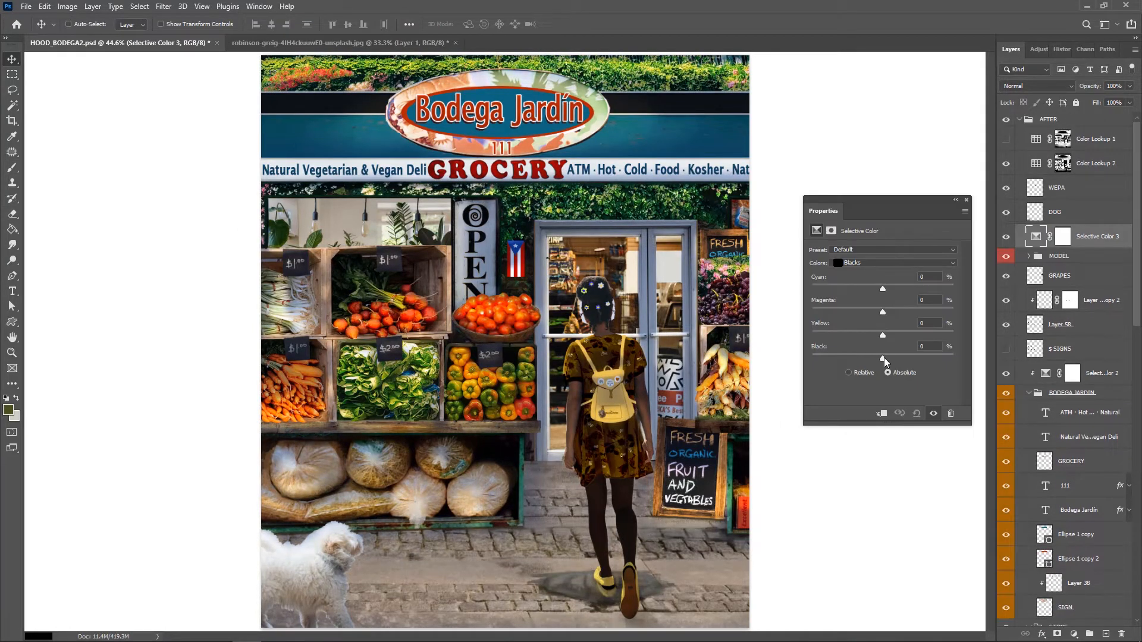
left_click(882, 414)
left_click(880, 263)
left_click(862, 319)
left_click_drag(882, 358, 893, 335)
scroll(880, 267, "down", 1)
left_click_drag(926, 324, 893, 323)
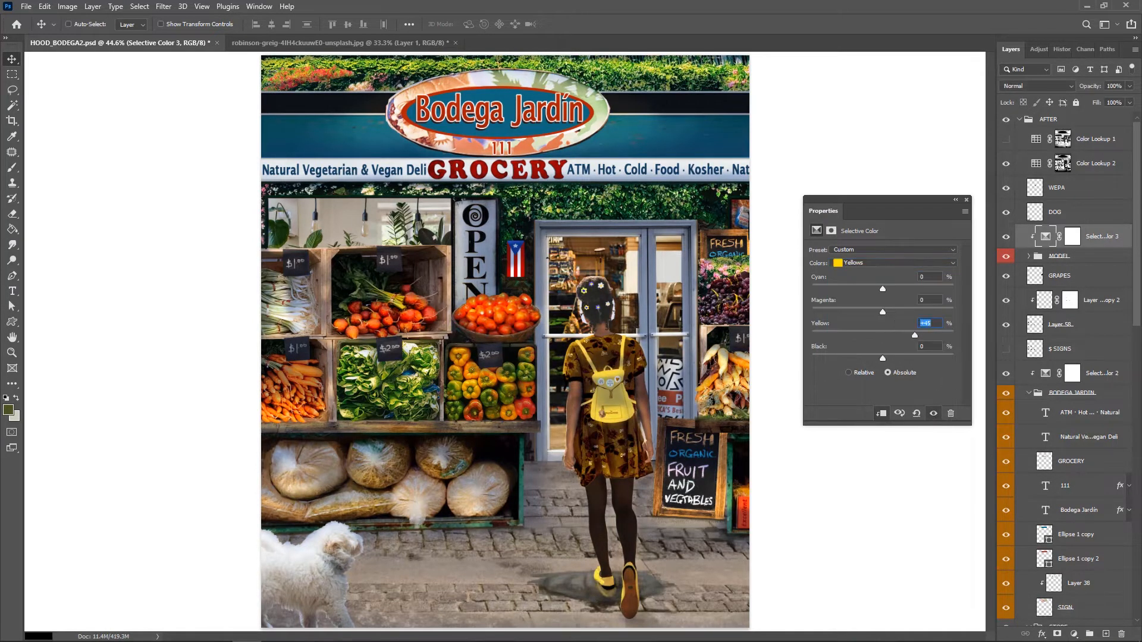
Compare the model's Selective Color adjustment on and off, and fine-tune its colour ranges with cyan 5 and magenta 6
left_click(933, 414)
left_click(933, 413)
left_click(908, 263)
left_click(907, 336)
left_click(906, 263)
left_click(908, 345)
left_click_drag(928, 277, 910, 275)
type("5")
key("Tab")
type("6")
left_click(930, 322)
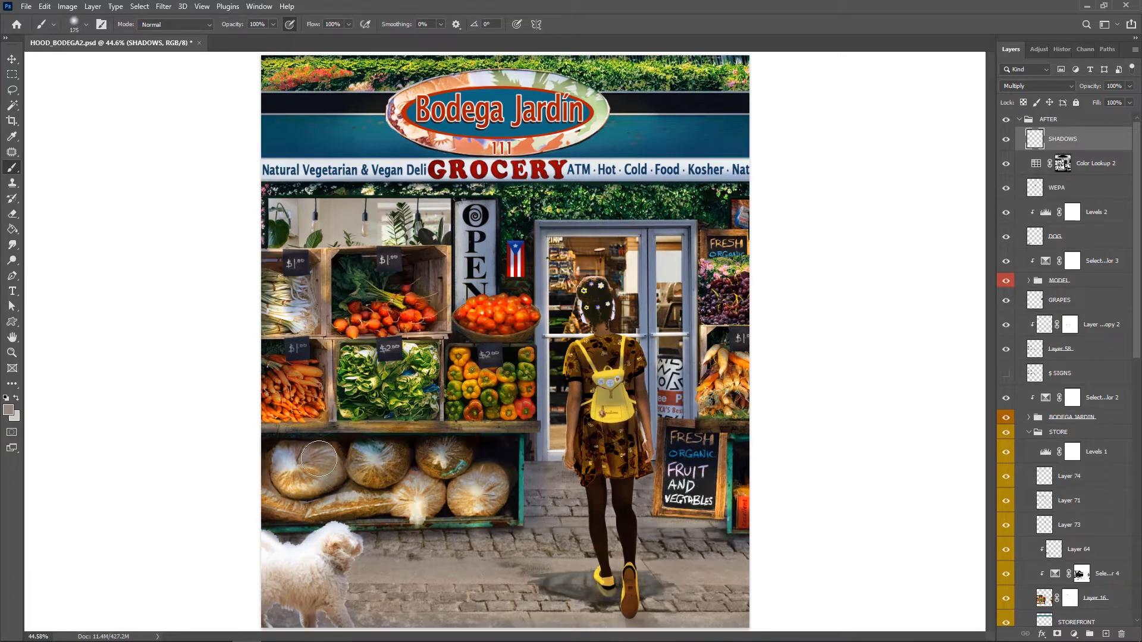
Brush Multiply shadows over the bagged goods and around the dog's legs on the SHADOWS layer, erasing the excess
left_click_drag(319, 458, 286, 466)
key("[")
key("[")
mouse_move(476, 484)
left_mouse_down()
mouse_move(371, 455)
mouse_move(270, 505)
left_mouse_up()
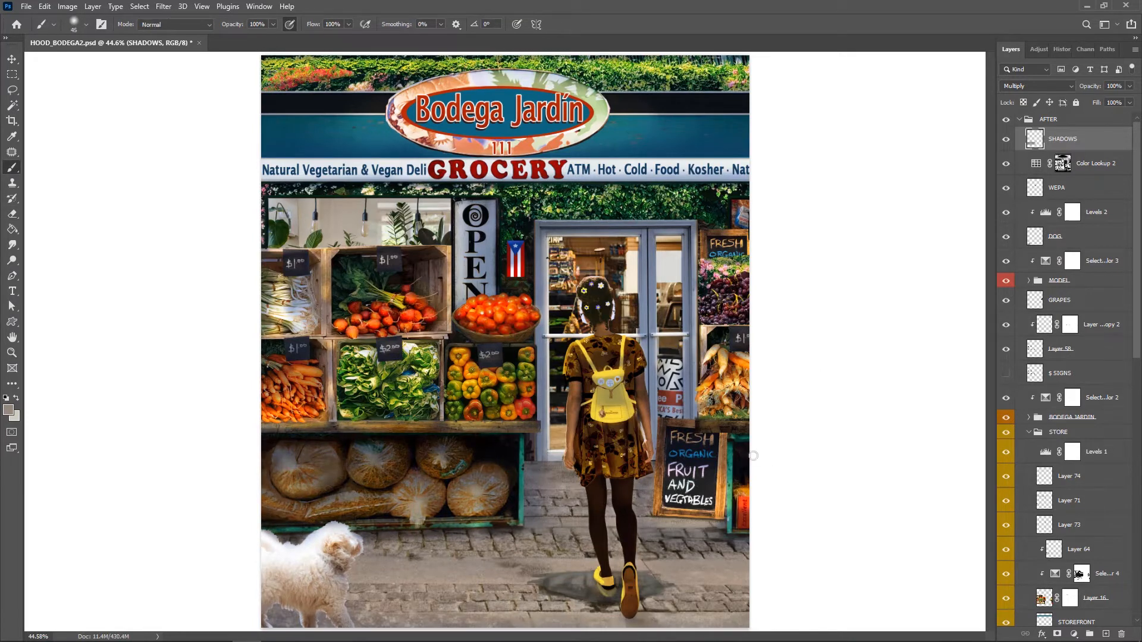
key("e")
key("b")
left_click_drag(333, 622, 283, 607)
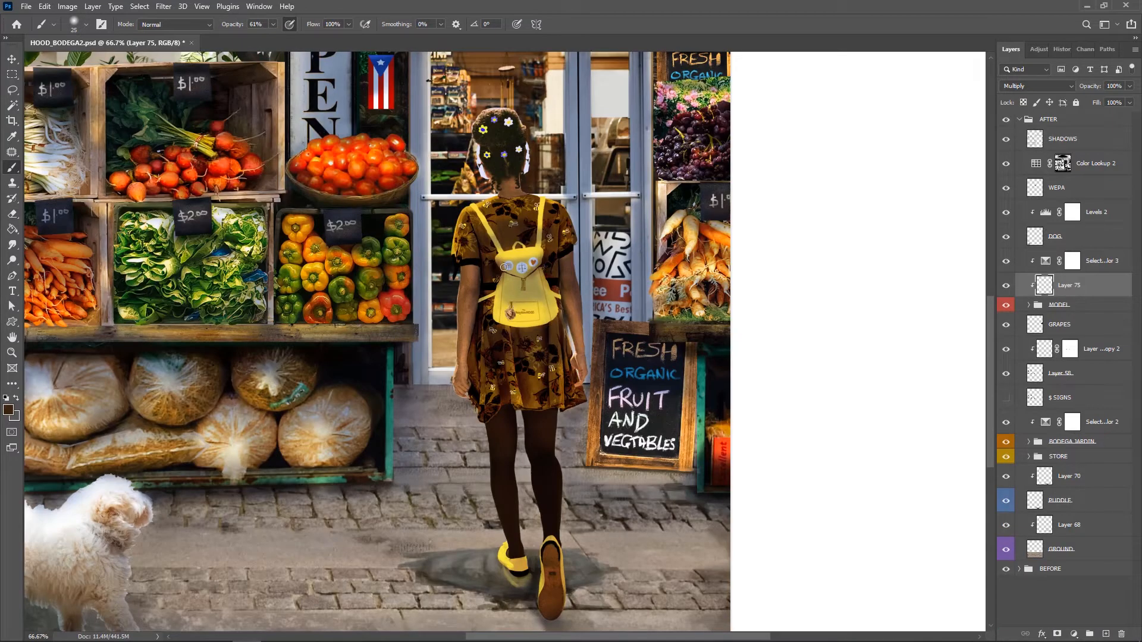
Paint and clean up dark brown shading on the model's dress and backpack, lowering the brush opacity to 45% around the backpack pins
key("e")
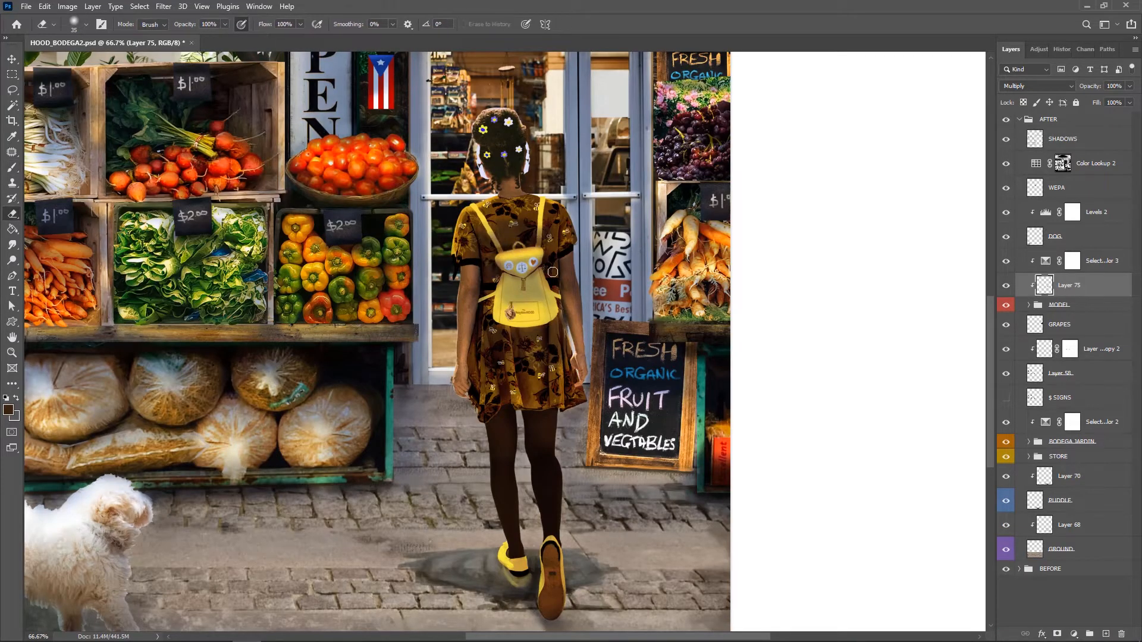
key("b")
key("e")
key("b")
left_click_drag(495, 322, 557, 322)
key("e")
key("b")
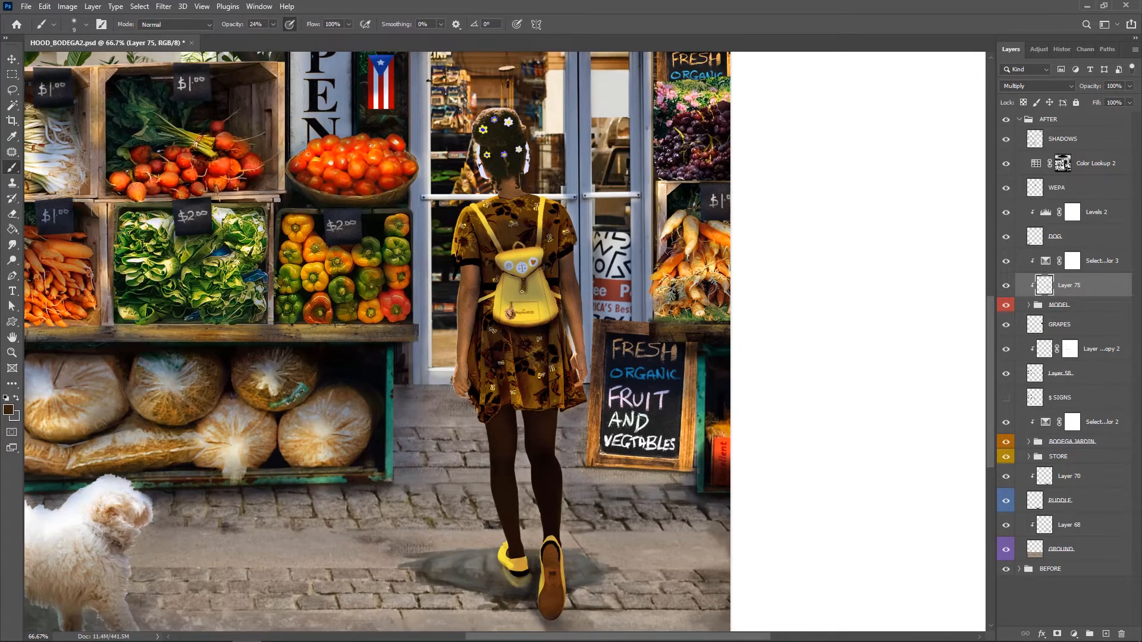
key("e")
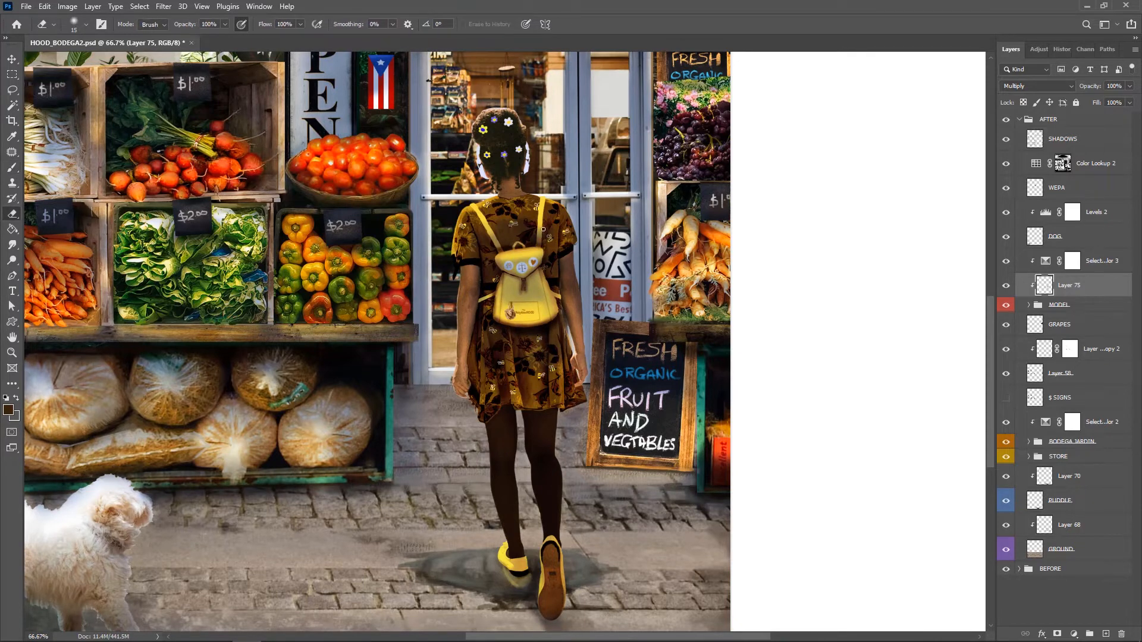
key("b")
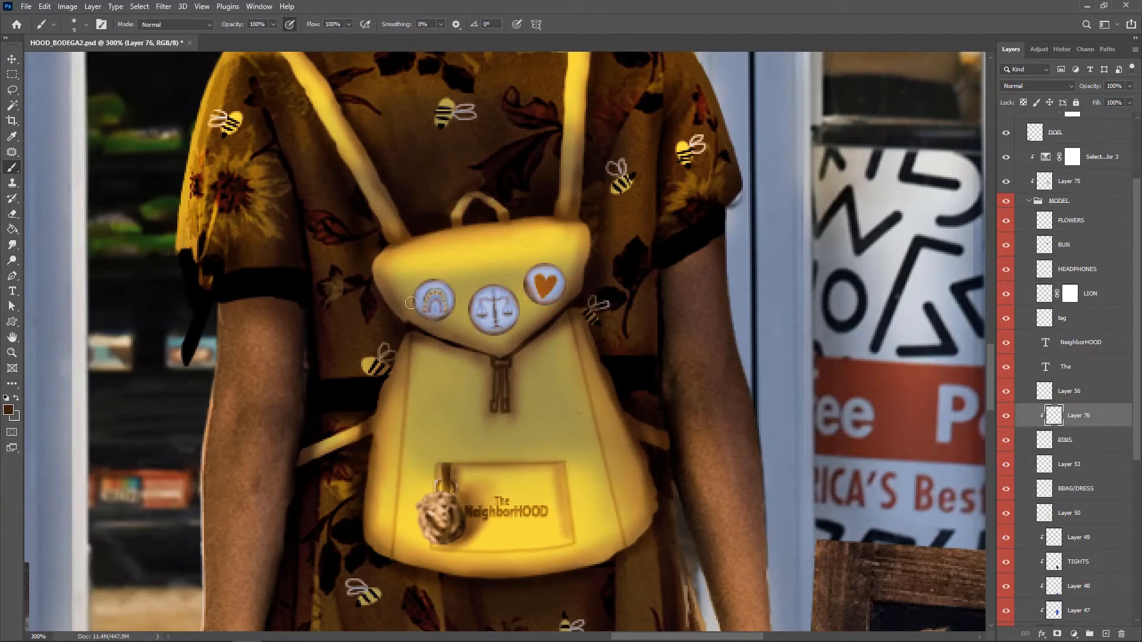
key("4")
key("5")
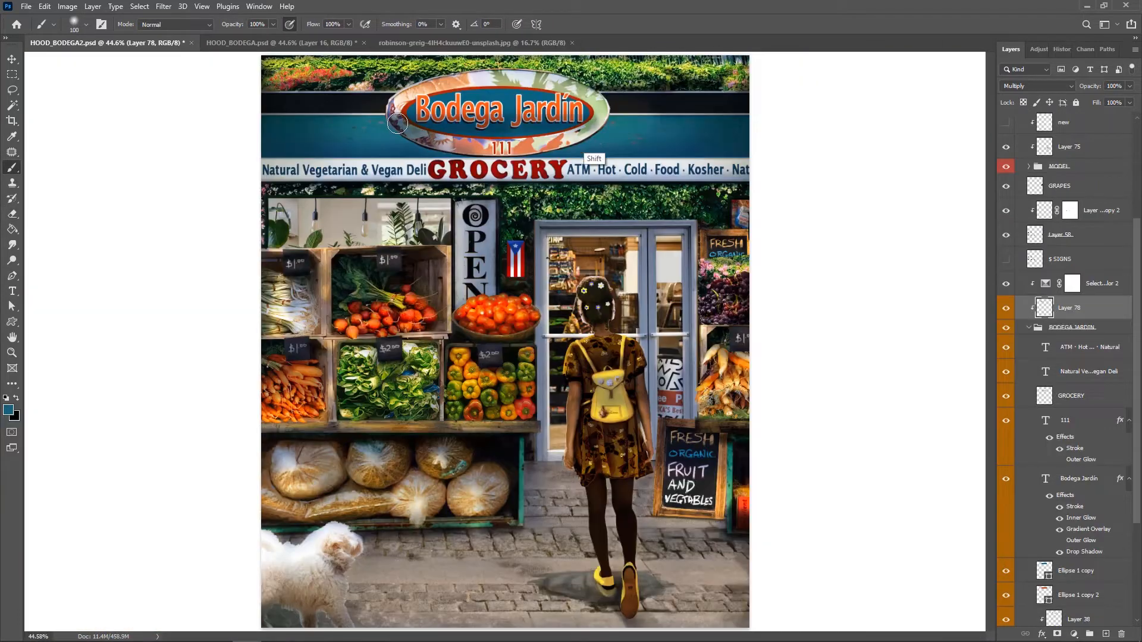
Paint teal Multiply shading across the oval Bodega Jardín sign with an enlarged brush on the clipped layer
left_click(597, 125, "shift")
key("bracketright")
key("bracketright")
key("bracketright")
key("bracketright")
key("bracketright")
mouse_move(583, 142)
left_mouse_down()
mouse_move(414, 145)
mouse_move(584, 144)
left_mouse_up()
mouse_move(466, 75)
left_mouse_down()
mouse_move(574, 80)
mouse_move(485, 84)
mouse_move(473, 96)
mouse_move(601, 111)
left_mouse_up()
Erase the teal shading across the oval sign's lettering with a smaller brush
key("bracketleft")
key("bracketleft")
key("bracketleft")
key("bracketleft")
key("bracketleft")
key("e")
mouse_move(600, 111)
left_mouse_down()
mouse_move(397, 110)
mouse_move(533, 100)
mouse_move(474, 107)
left_mouse_up()
Refine the oval sign's shading by alternately painting and erasing, enlarging the eraser for softer transitions
key("b")
key("e")
key("b")
key("e")
key("bracketright")
key("bracketright")
key("bracketright")
key("b")
key("e")
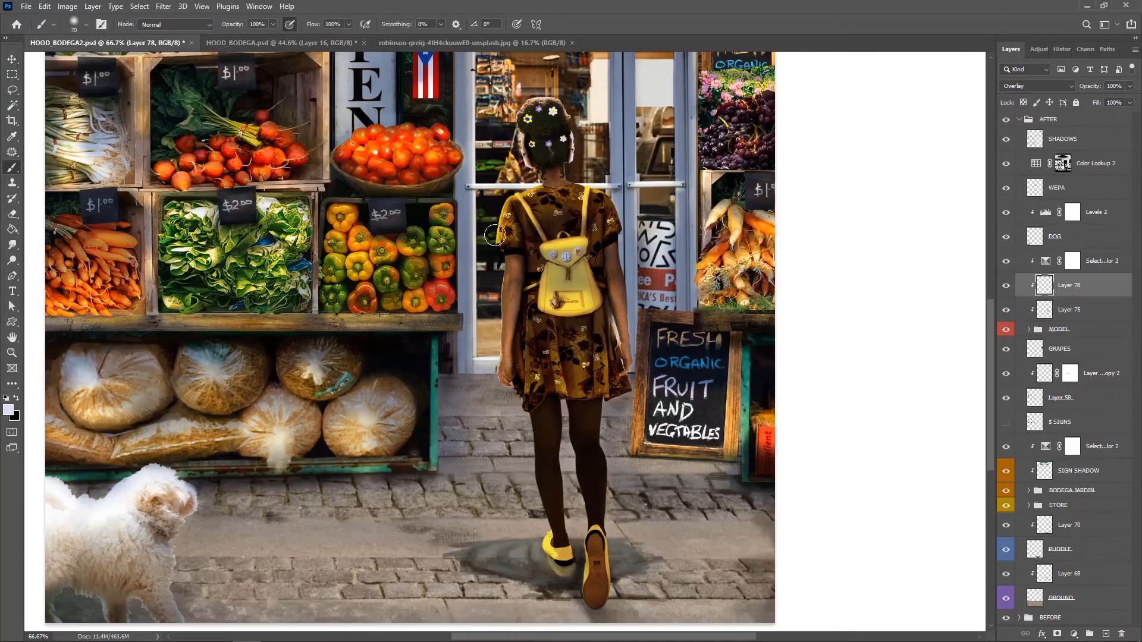
Paint pale Overlay highlights on the model's dress, shoulders and backpack, erasing the excess
left_click_drag(535, 368, 507, 312)
key("b")
mouse_move(526, 202)
left_mouse_down()
mouse_move(579, 232)
mouse_move(603, 202)
left_mouse_up()
left_click_drag(532, 240, 523, 294)
key("e")
key("b")
key("e")
key("b")
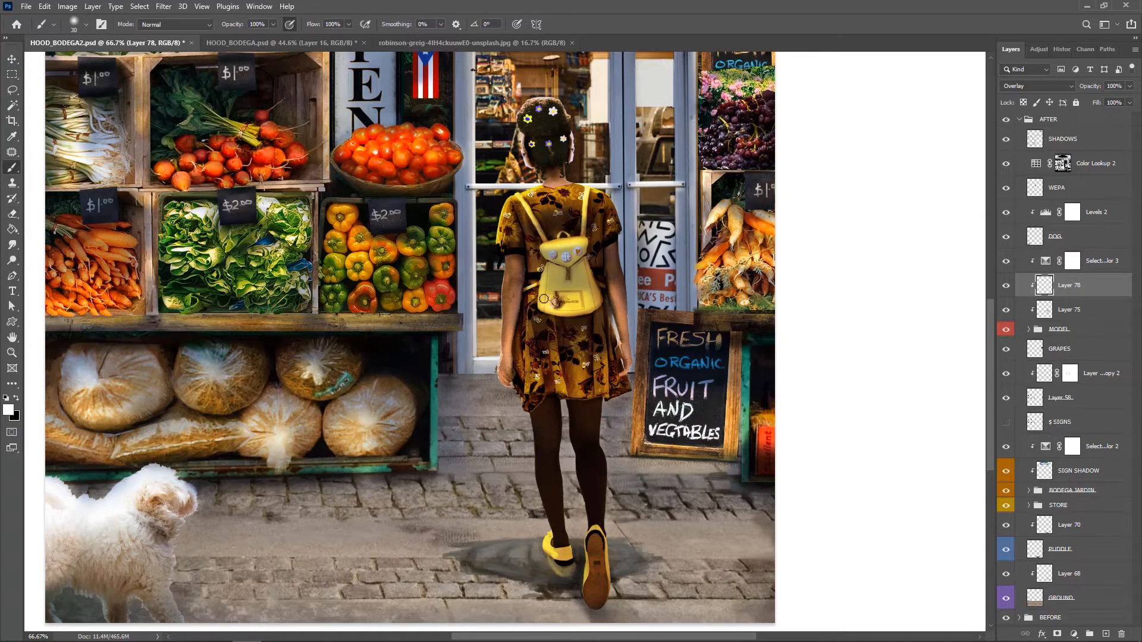
Build up softer Overlay highlights on the model's backpack, upper back and hair with the brush at 52% and 39% opacity
key("bracketleft")
key("5")
key("2")
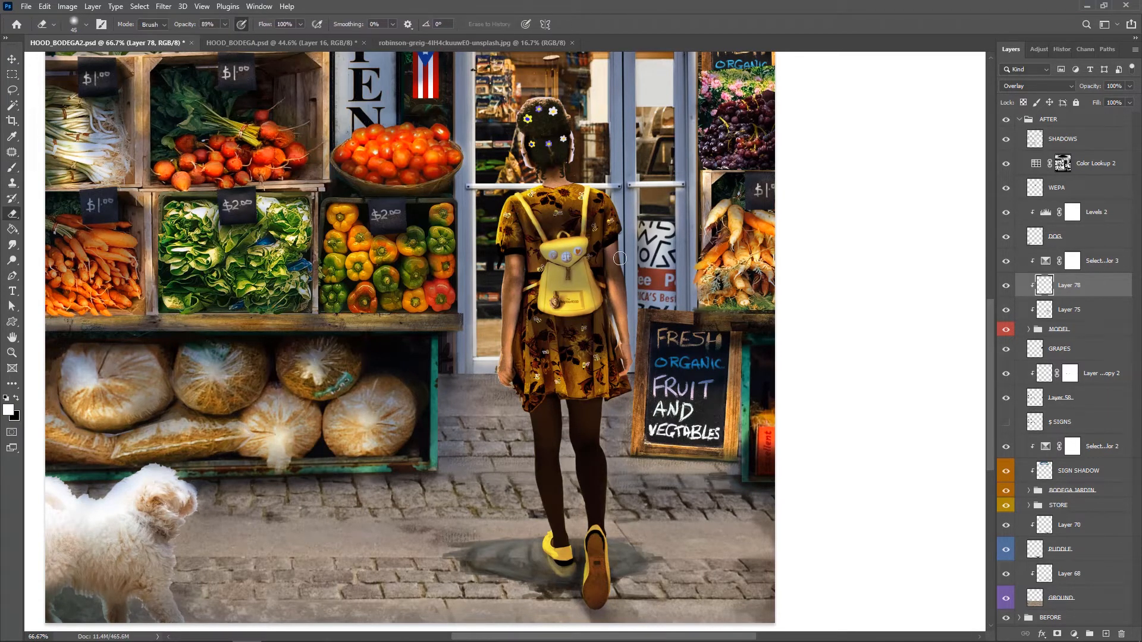
key("bracketright")
key("3")
key("9")
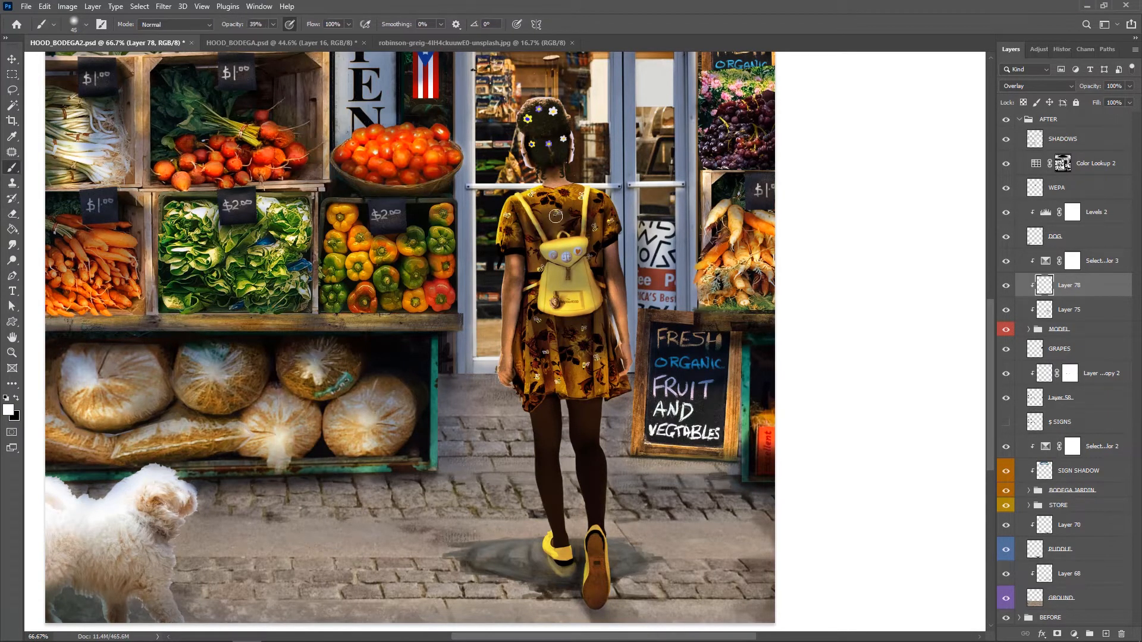
key("e")
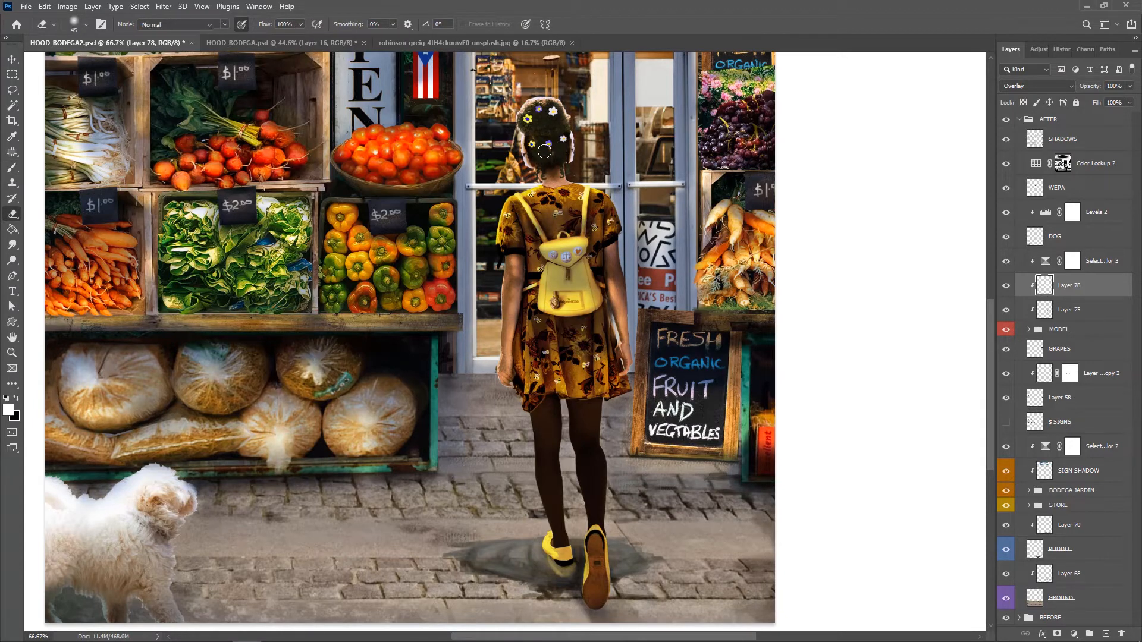
key("b")
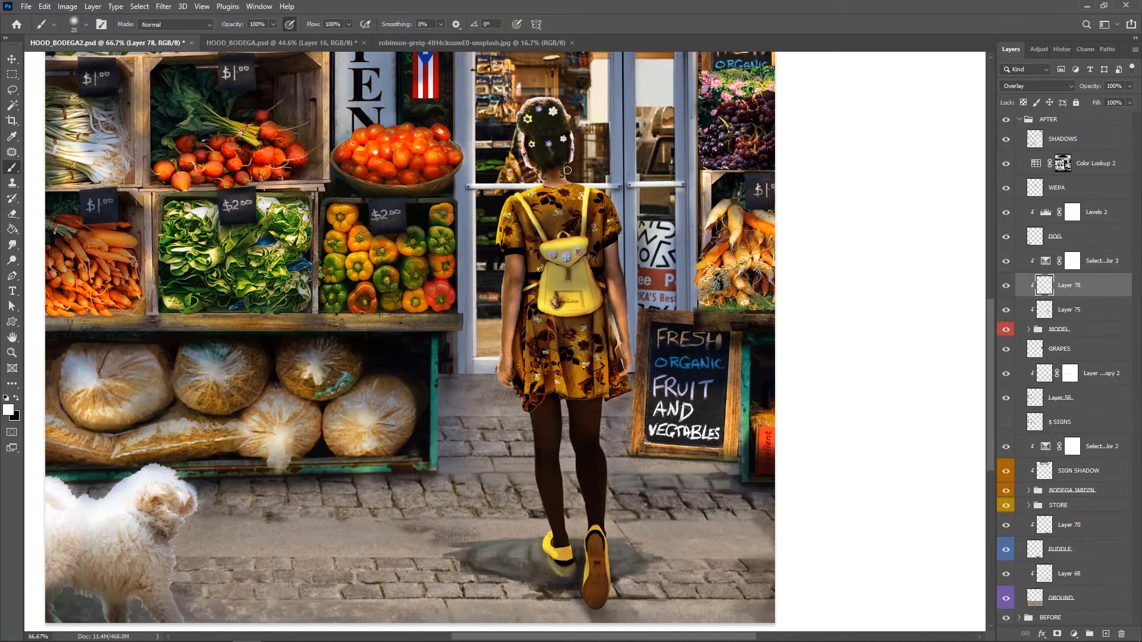
Paint and trim white highlights over the storefront on the top Overlay layer, adjusting the brush size for the details
key("ctrl+0")
key("e")
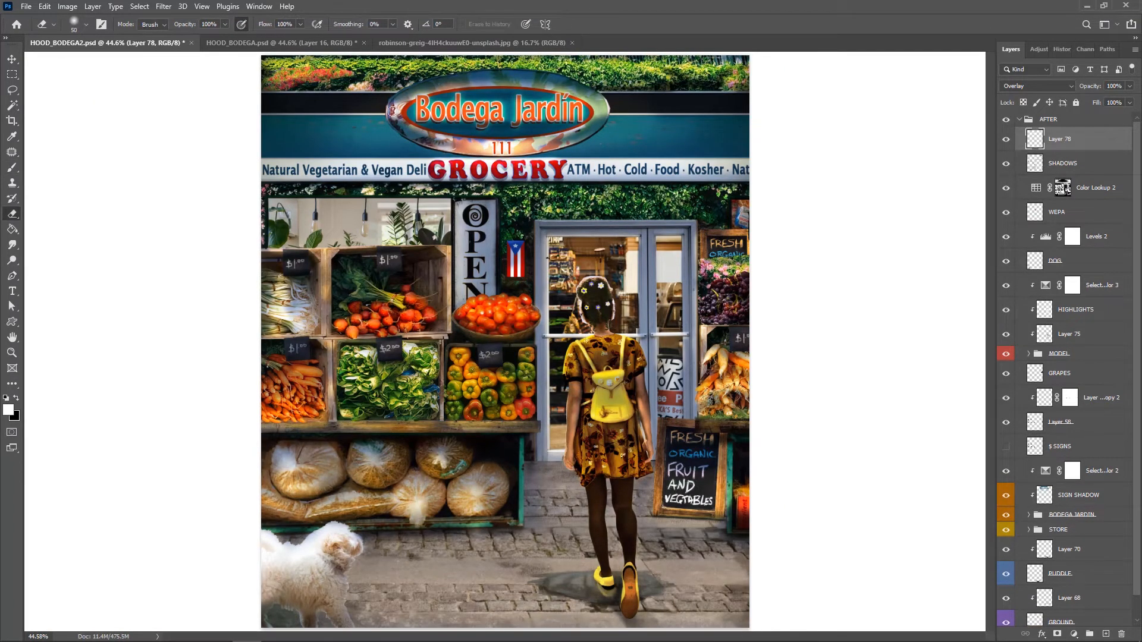
key("b")
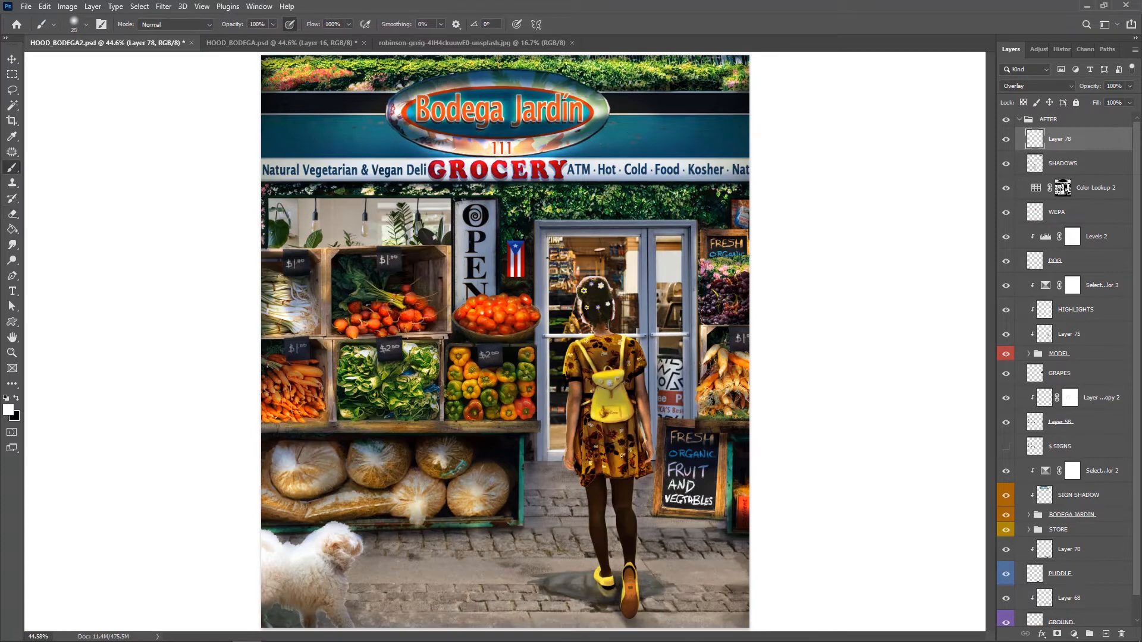
key("bracketleft")
key("bracketright")
key("bracketright")
key("bracketright")
key("bracketright")
key("bracketright")
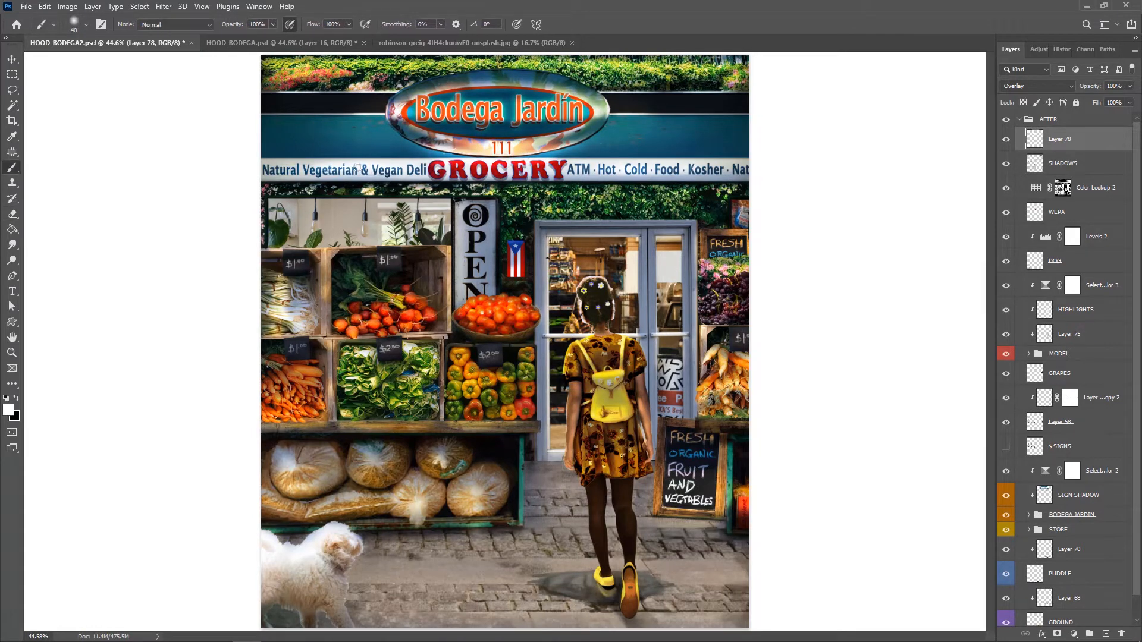
Highlight the wooden shelf edge above the bagged goods on the Overlay layer and erase the overspill
key("e")
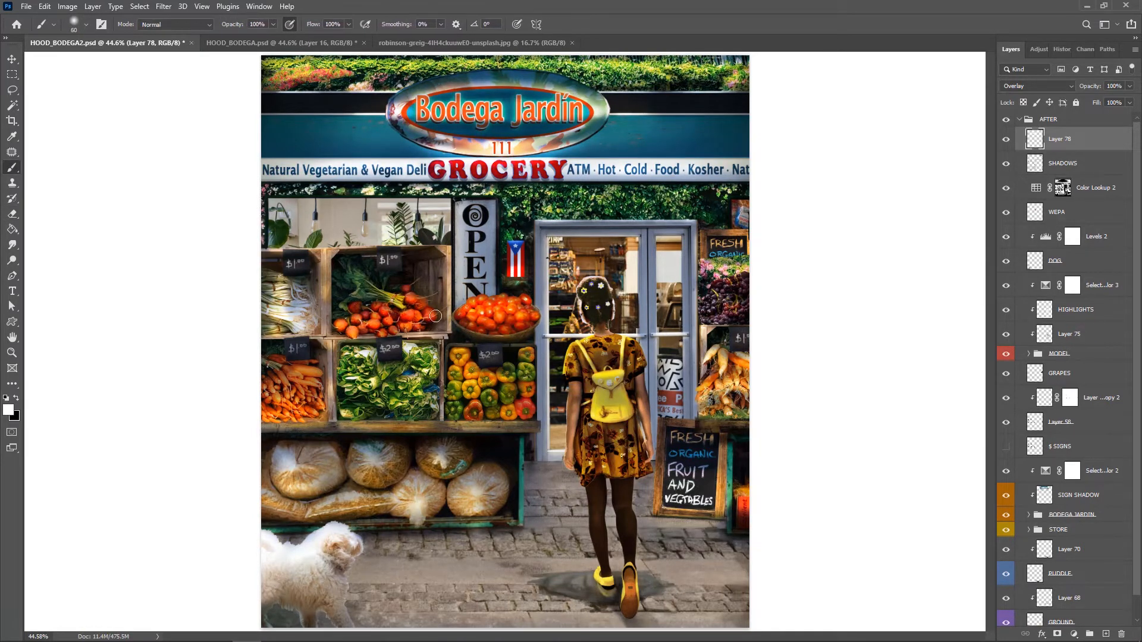
key("e")
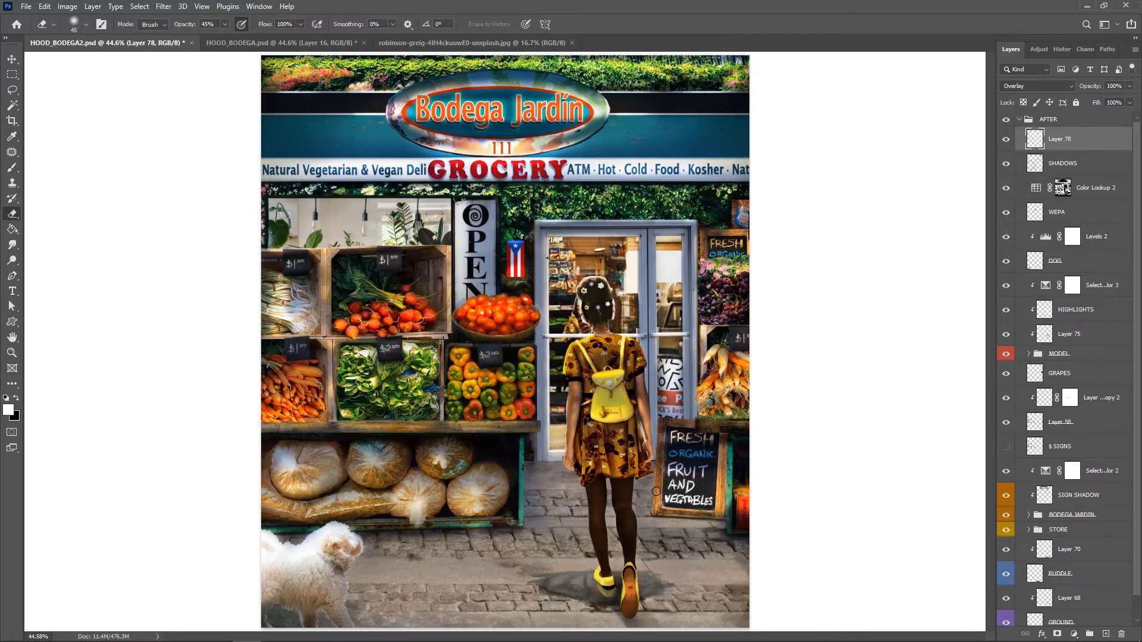
left_click_drag(492, 423, 528, 424)
key("e")
key("b")
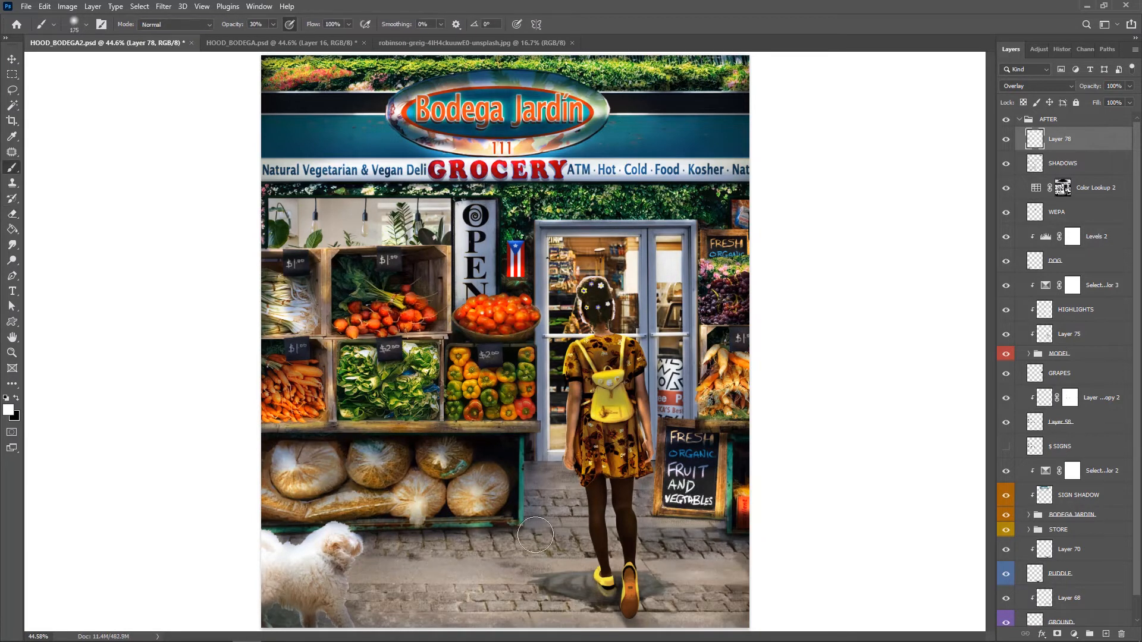
Brush soft highlights onto the paving beside the model's legs at 30% opacity
key("e")
key("b")
left_click_drag(558, 469, 568, 506)
key("e")
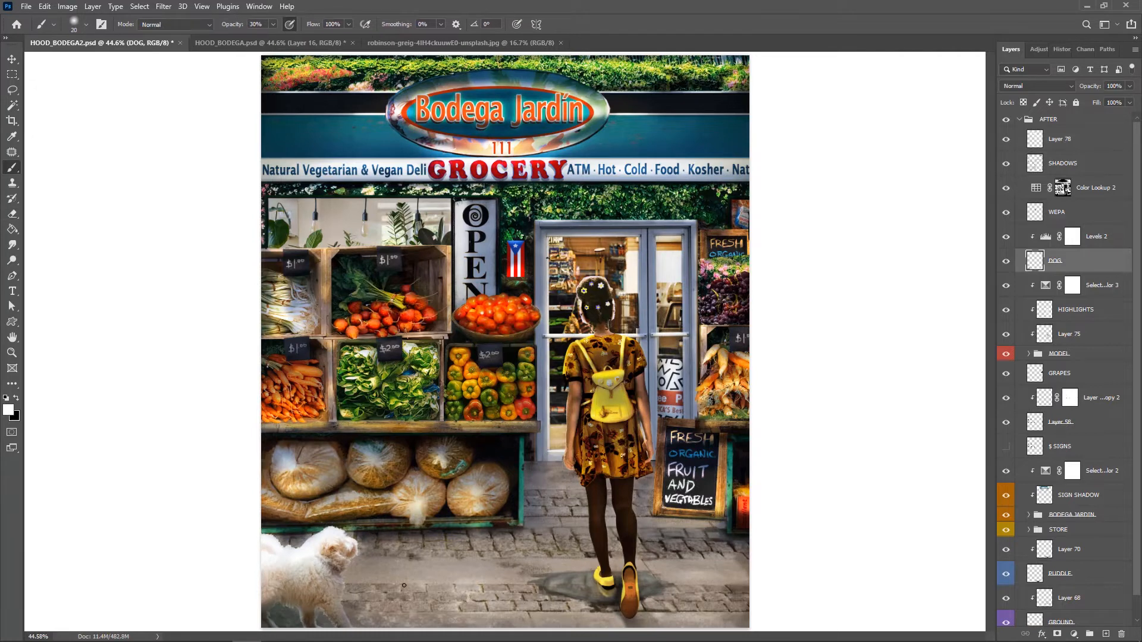
Clean up the dog's fur edges on the DOG layer with a smaller brush and the eraser
key("bracketleft")
key("e")
key("b")
Return to the top Overlay layer and refine the scene's highlights by alternately painting and erasing
left_click(1070, 139)
key("e")
key("b")
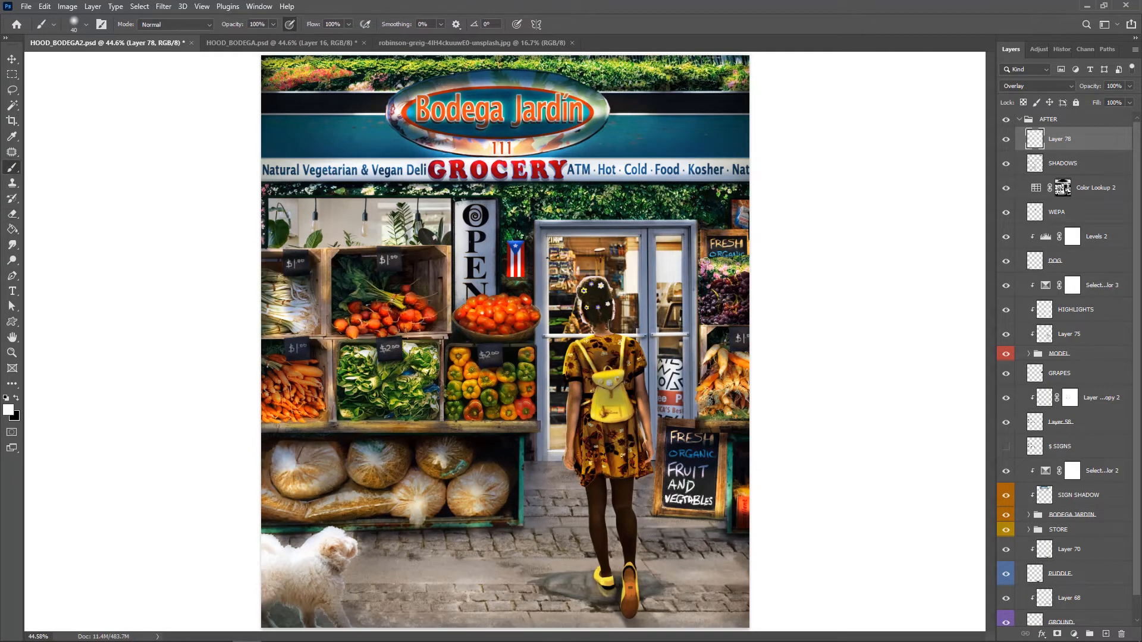
key("e")
key("b")
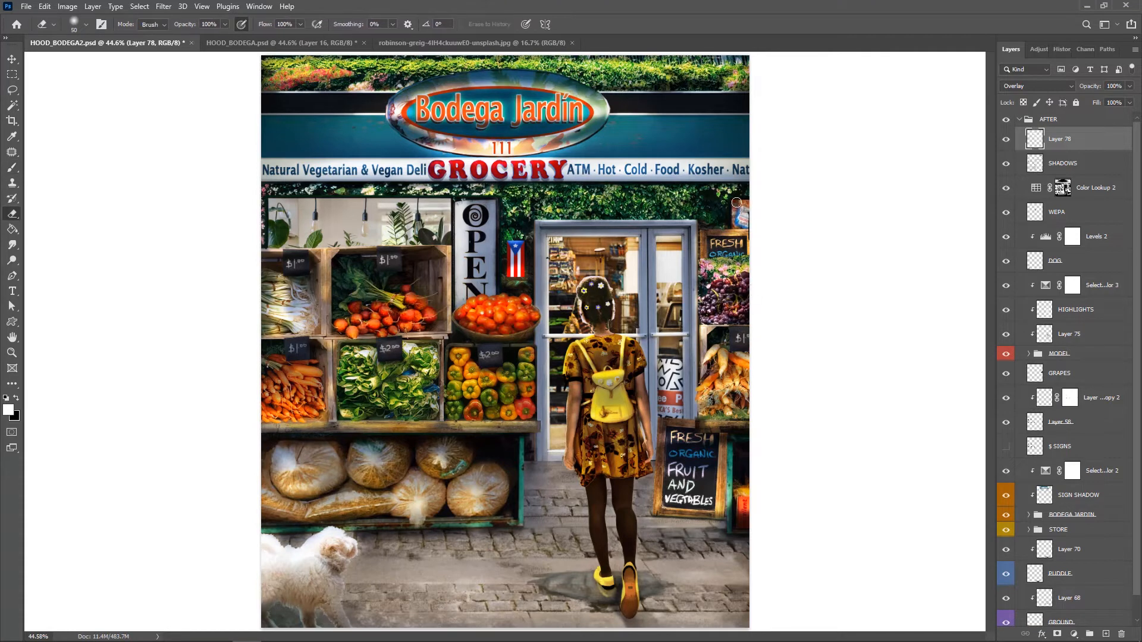
Add a new Overlay layer and paint white highlights over the tomatoes and the bell peppers
key("ctrl+shift+alt+n")
left_click_drag(481, 313, 523, 315)
key("e")
key("b")
left_click_drag(470, 374, 516, 409)
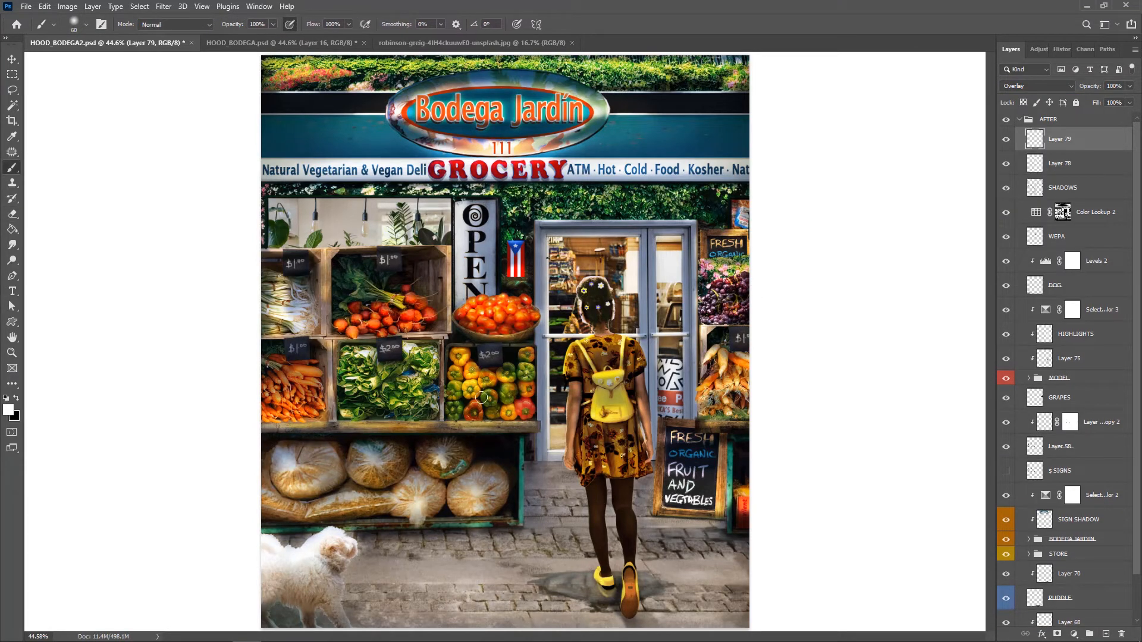
Highlight the beets and their crate with a larger brush on the new Overlay layer
key("e")
key("b")
key("bracketright")
key("bracketright")
mouse_move(408, 298)
left_mouse_down()
mouse_move(344, 326)
mouse_move(444, 250)
left_mouse_up()
key("e")
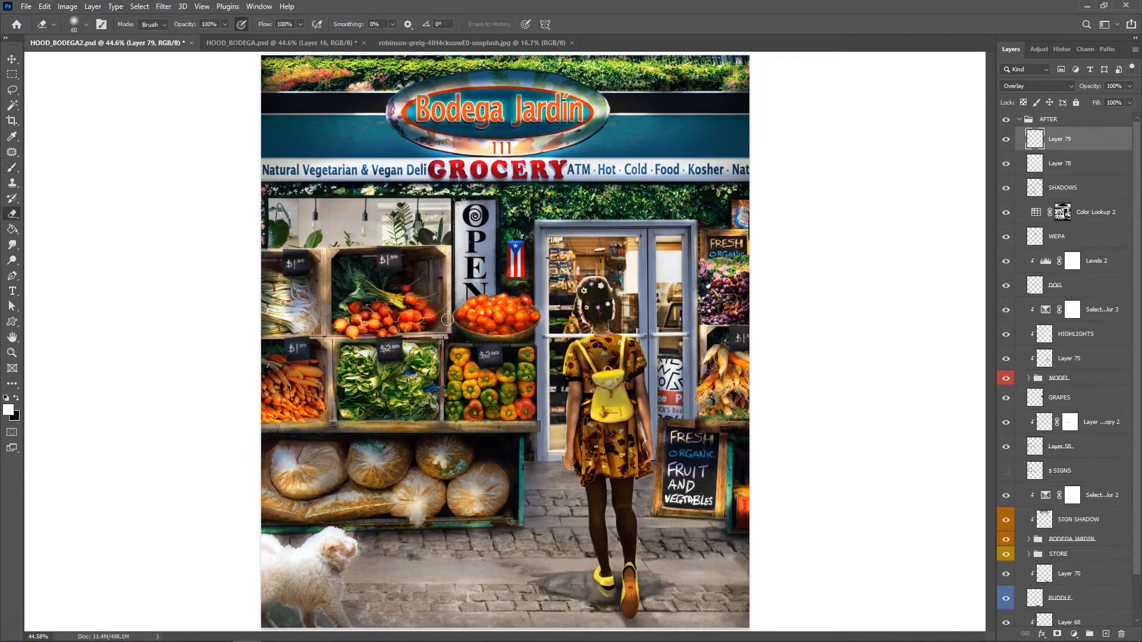
Erase the overspill and paint Overlay highlights over the lettuce and the carrots
key("b")
left_click_drag(428, 399, 352, 414)
key("e")
key("b")
left_click_drag(285, 367, 311, 374)
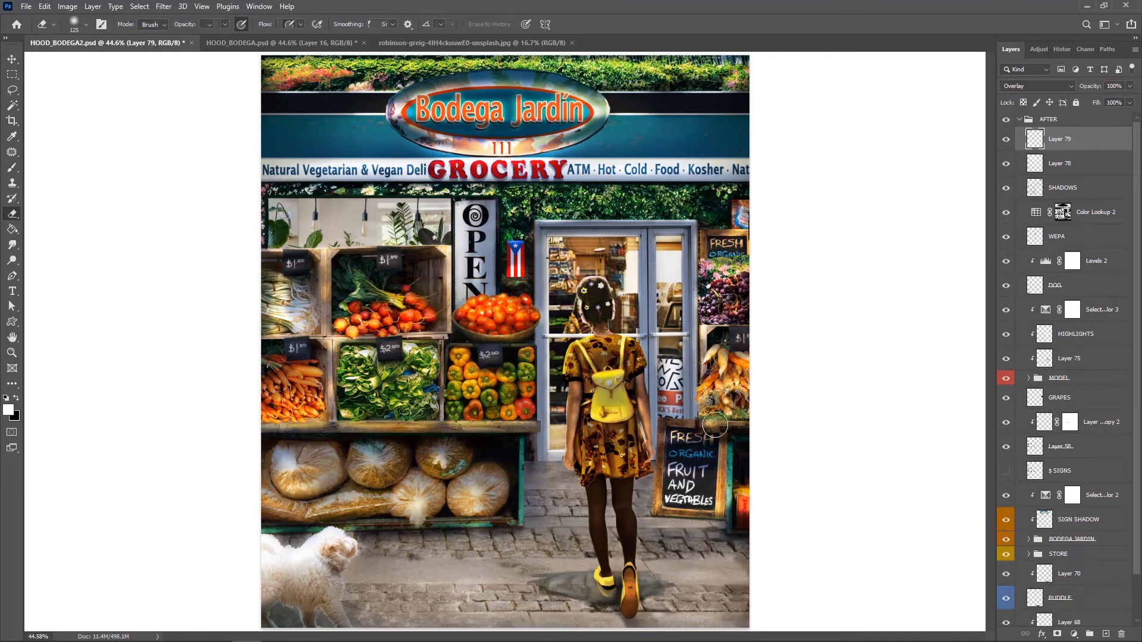
Add a new layer, select the two glass panes of the door and brush white over each
key("m")
key("ctrl+shift+alt+n")
mouse_move(546, 236)
left_mouse_down()
mouse_move(640, 451)
mouse_move(629, 315)
mouse_move(559, 395)
mouse_move(563, 443)
left_mouse_up()
key("b")
key("m")
left_click_drag(656, 236, 682, 422)
key("b")
left_click_drag(669, 404, 669, 247)
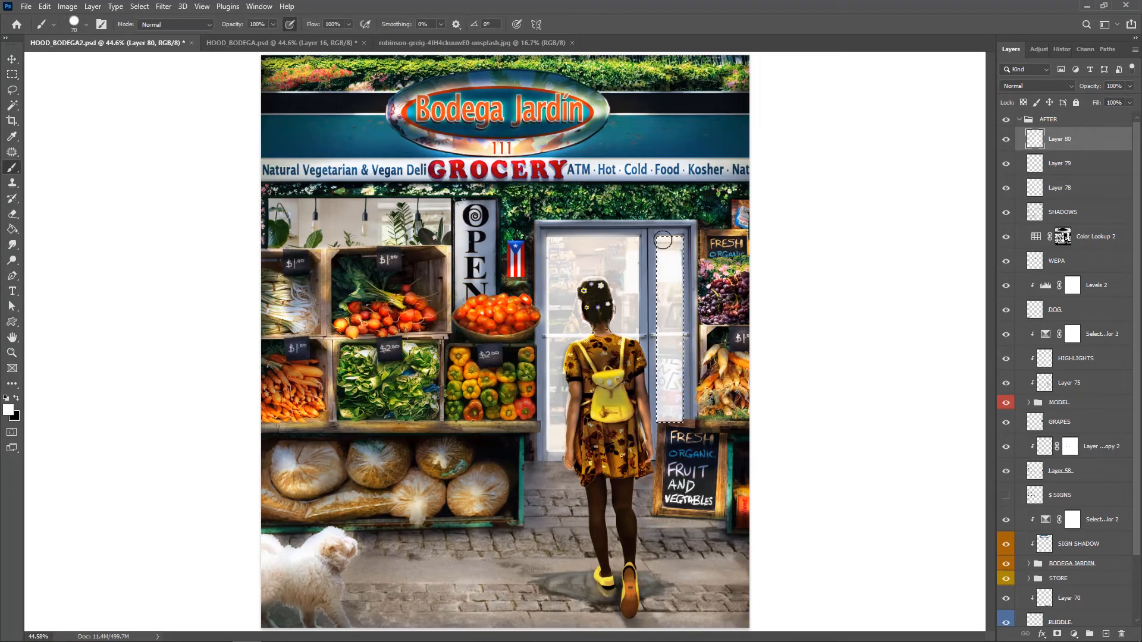
Select the shop window above the crates, brush it white and clear the selection
key("m")
mouse_move(267, 199)
left_mouse_down()
mouse_move(452, 248)
mouse_move(273, 225)
mouse_move(316, 203)
left_mouse_up()
key("b")
key("ctrl+d")
Set the glass layer's opacity to 55% and darken it with Hue/Saturation at Lightness -100
key("v")
key("5")
key("5")
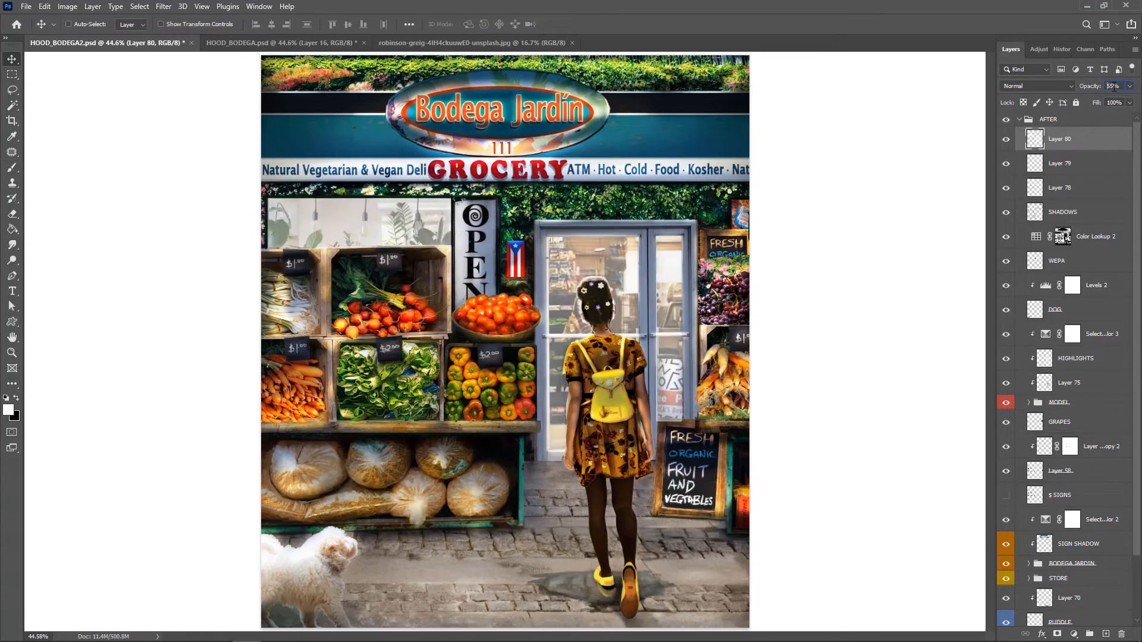
key("ctrl+u")
left_click_drag(846, 394, 775, 425)
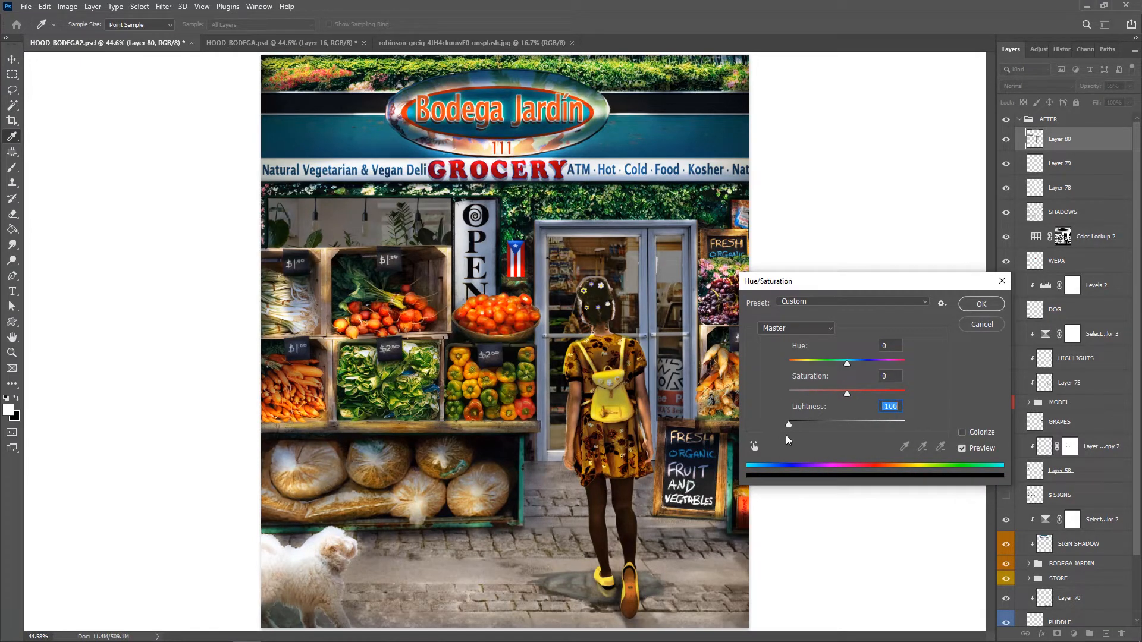
left_click(981, 304)
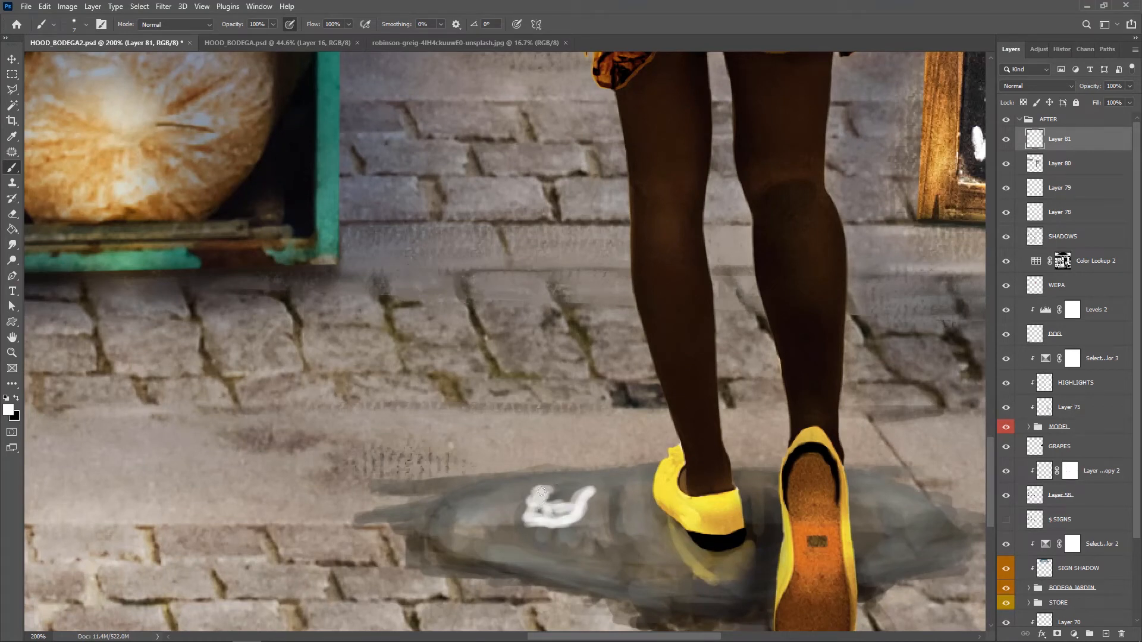
Reshape the small white mark in the puddle beside the model's shoe with the eraser and brush
key("e")
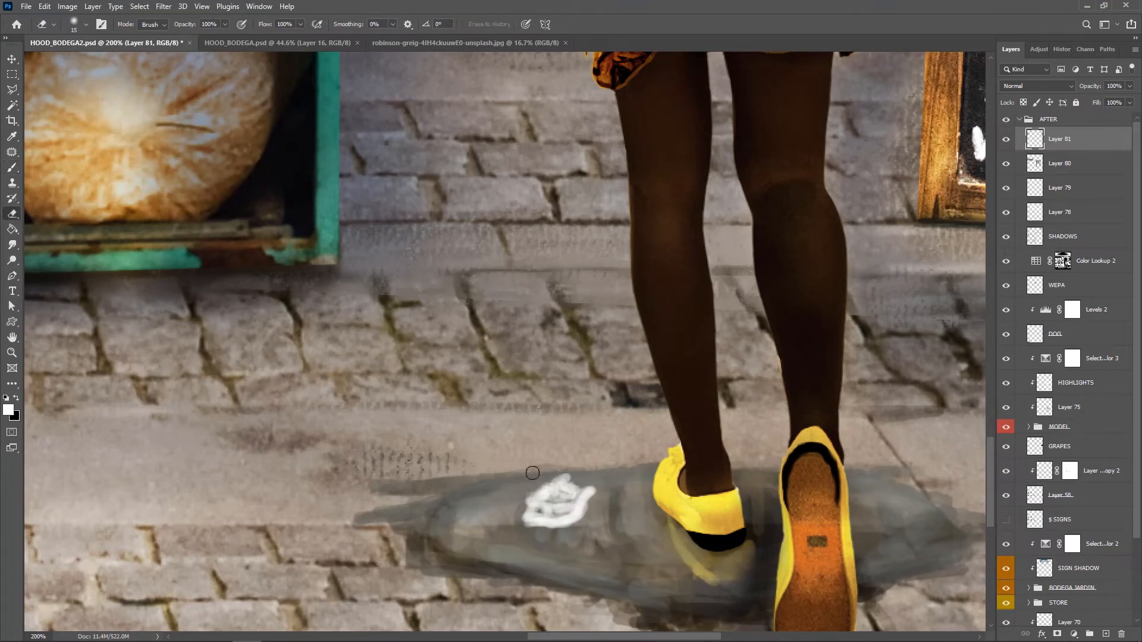
key("b")
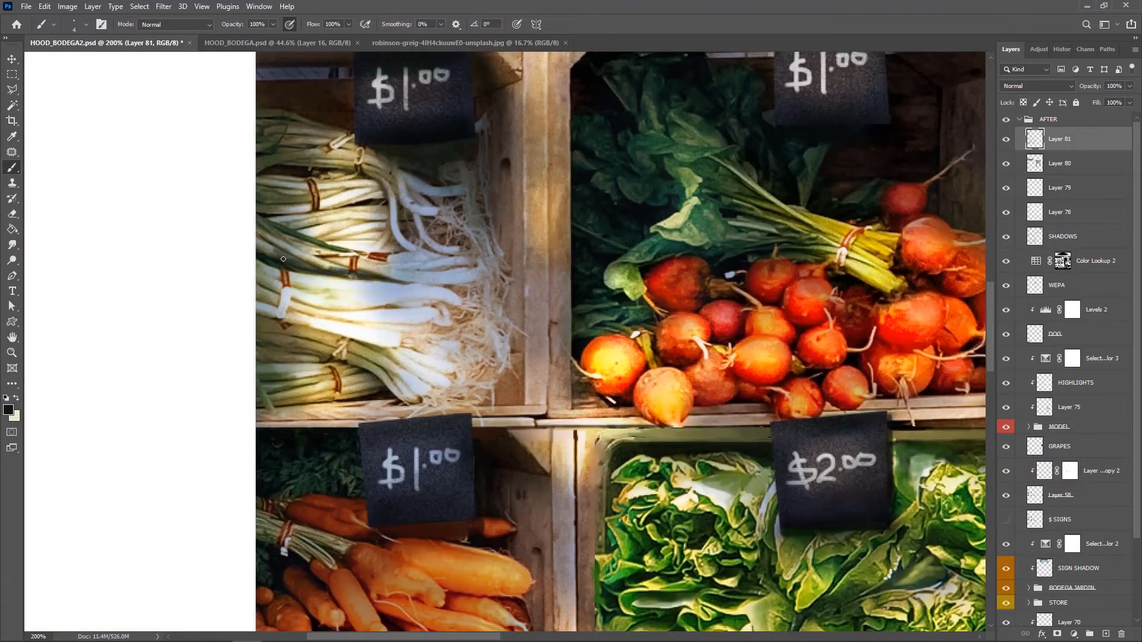
Paint dark and green strokes over the spring onions' leaves and stems in the upper crate
left_click_drag(265, 233, 340, 272)
left_click_drag(258, 230, 345, 271)
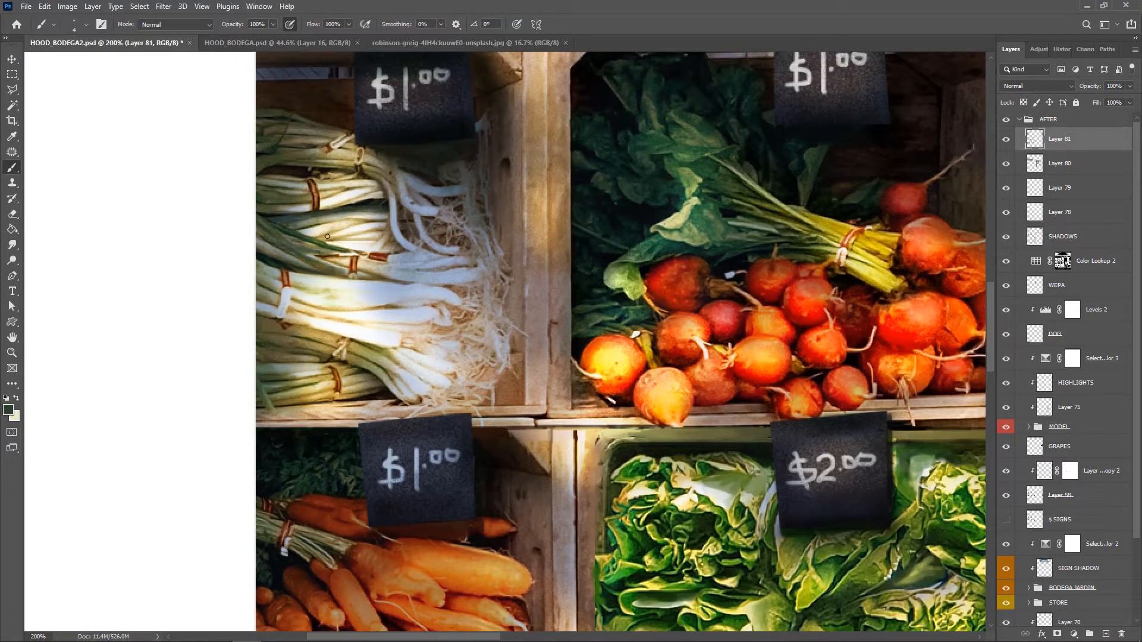
left_click_drag(299, 239, 369, 221)
left_click_drag(296, 236, 350, 215)
left_click_drag(281, 211, 311, 205)
left_click_drag(325, 202, 345, 189)
left_click_drag(257, 378, 313, 364)
left_click_drag(271, 397, 326, 379)
left_click_drag(277, 402, 355, 387)
Touch up the carrots in the lower crate with dark and orange tones sampled from the picture
left_click(297, 437, "alt")
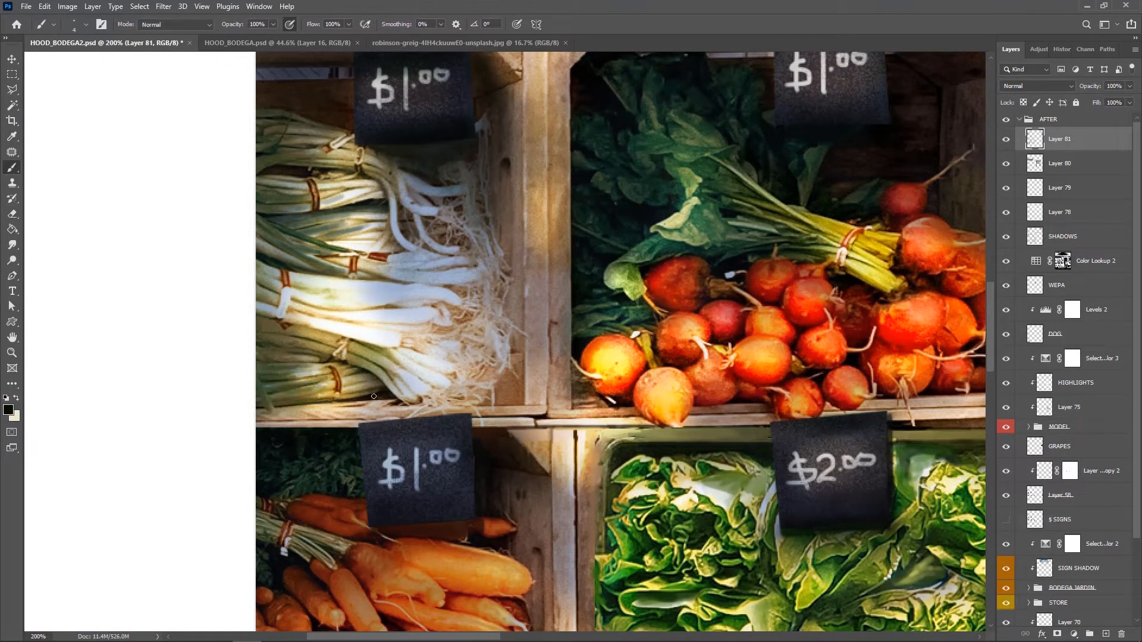
mouse_move(309, 524)
left_mouse_down()
mouse_move(170, 320)
mouse_move(169, 356)
left_mouse_up()
mouse_move(139, 317)
left_mouse_down()
mouse_move(209, 361)
mouse_move(203, 318)
left_mouse_up()
key("e")
key("b")
left_click(262, 476, "alt")
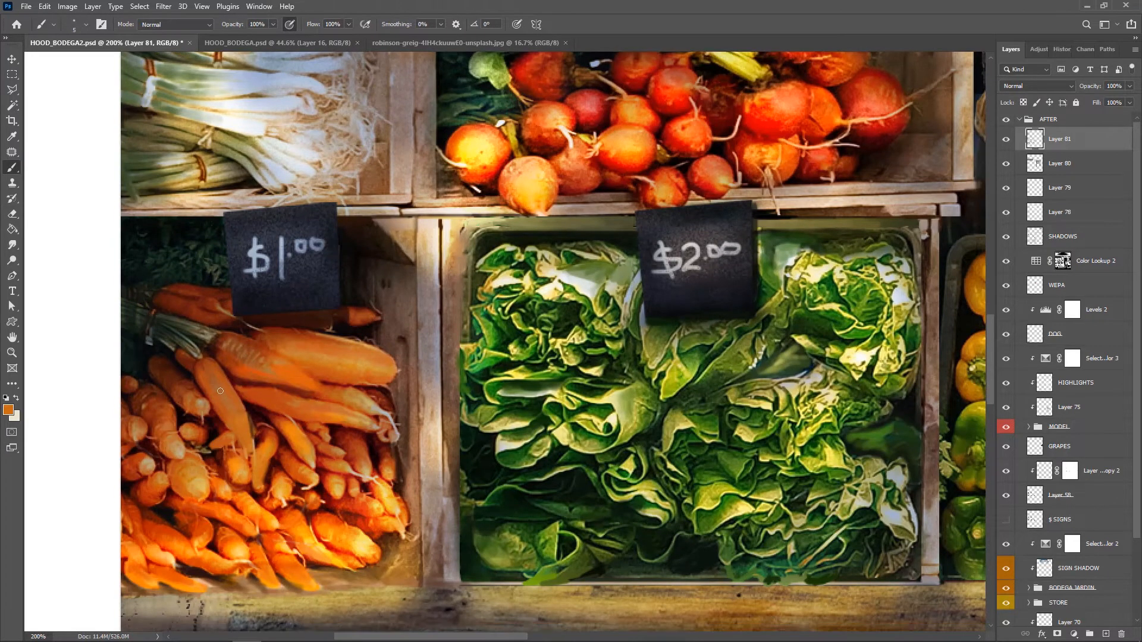
left_click(206, 452, "alt")
left_click_drag(218, 437, 192, 456)
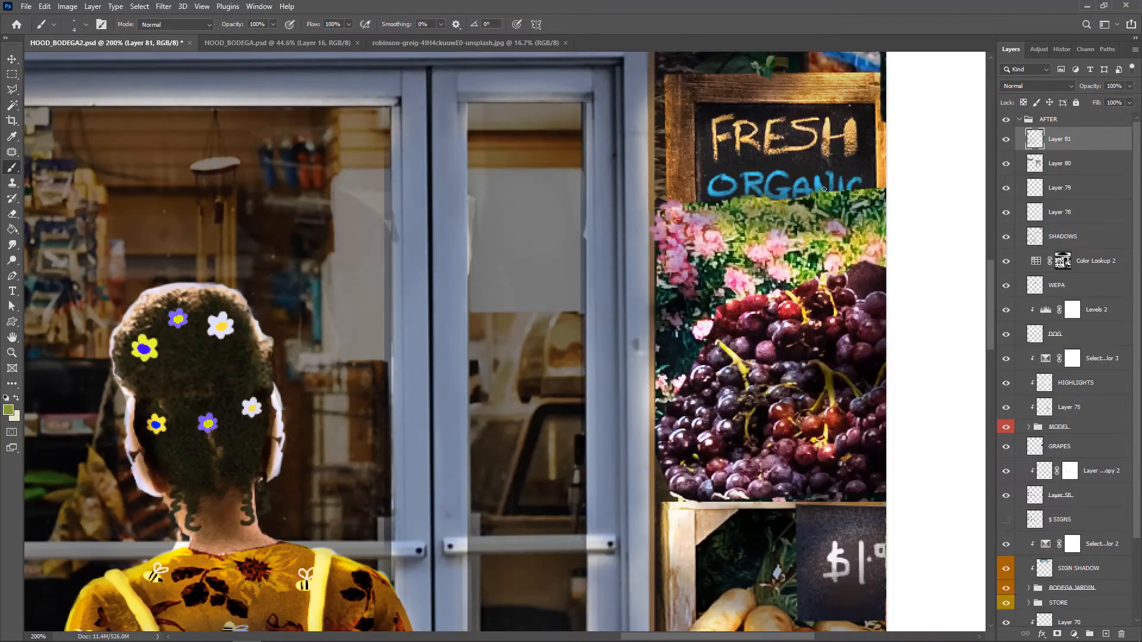
Retouch the flowers and grapes beside the door with colours sampled from them
left_click_drag(873, 196, 872, 206)
left_click(704, 291, "alt")
left_click(702, 347, "alt")
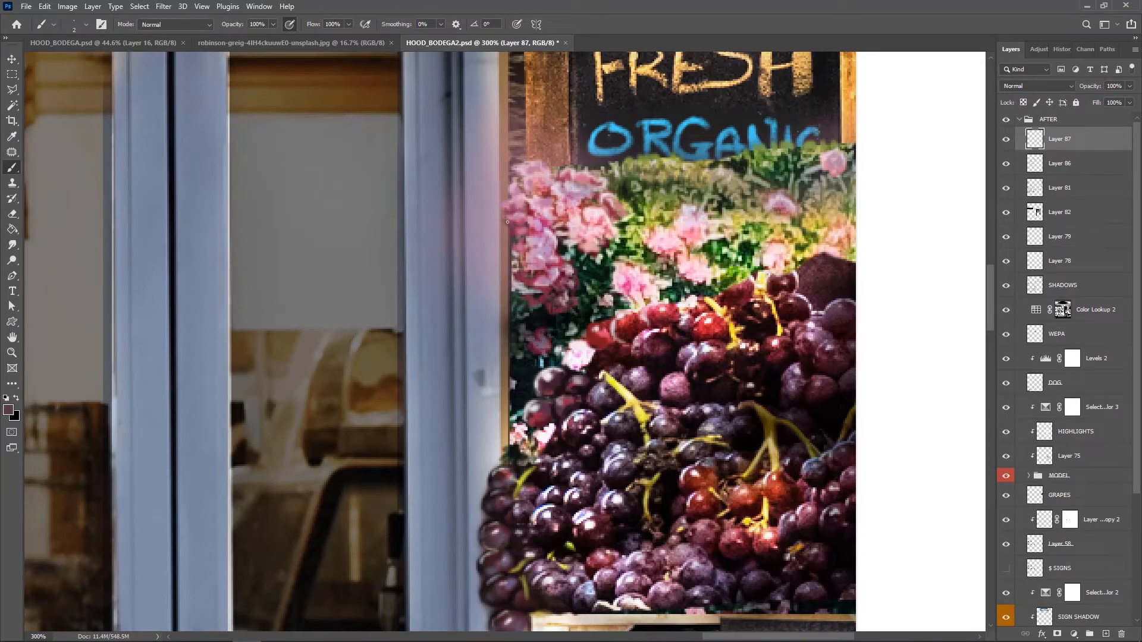
left_click(514, 279, "alt")
left_click(657, 291, "alt")
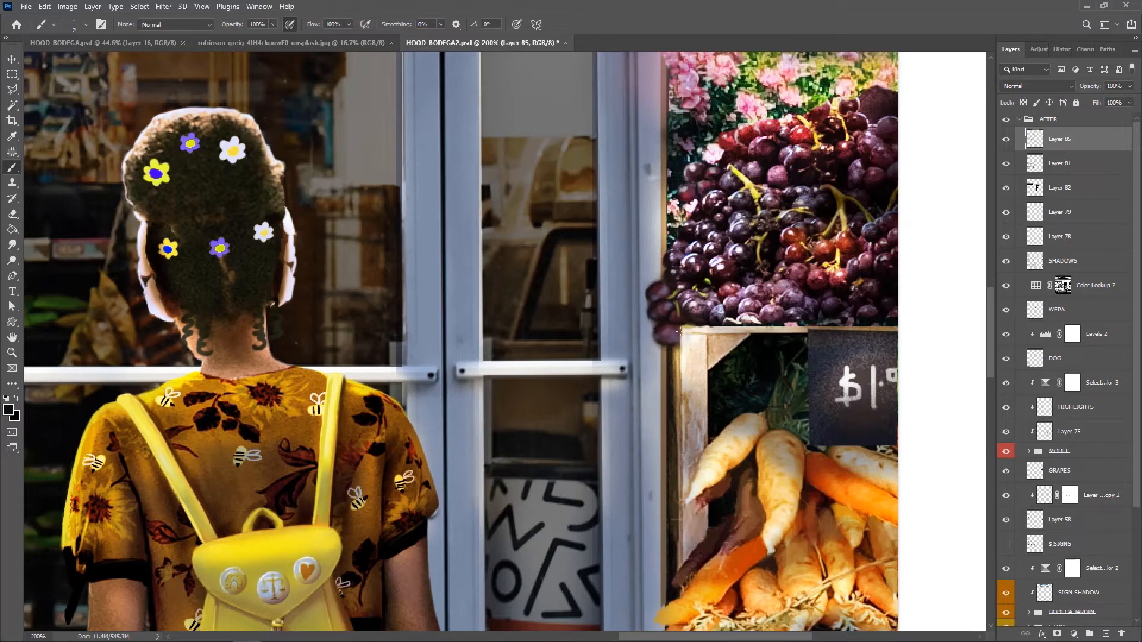
key("x")
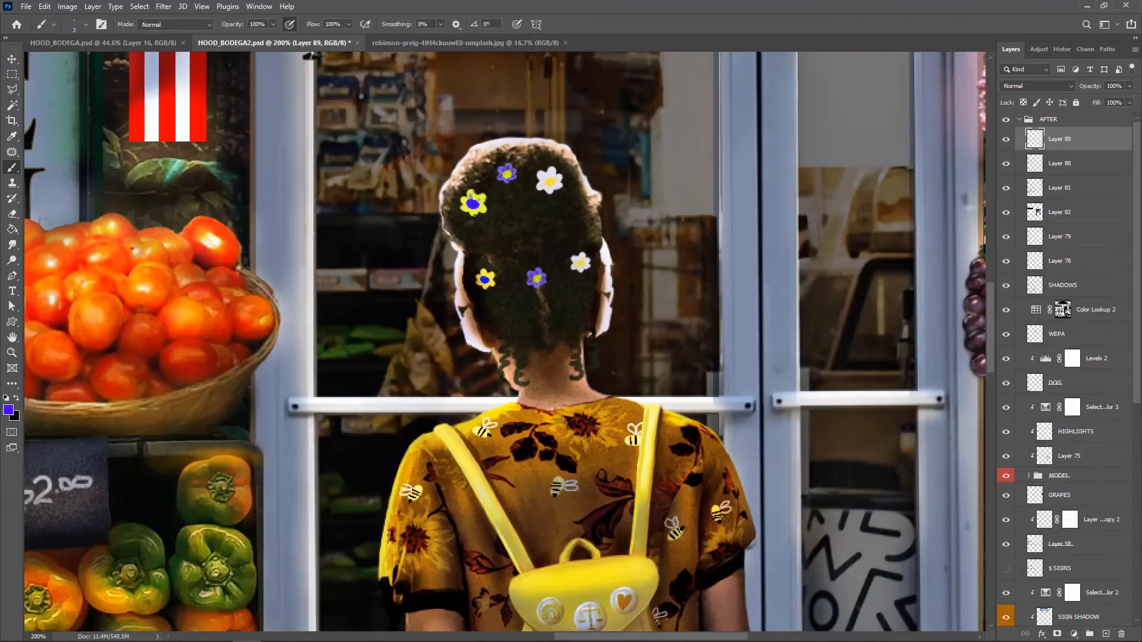
Rework the centres of the two yellow-petalled flowers in the model's hair with the eraser and brush
key("e")
left_click_drag(466, 195, 483, 196)
key("b")
left_click_drag(480, 278, 489, 282)
left_click_drag(488, 281, 483, 278)
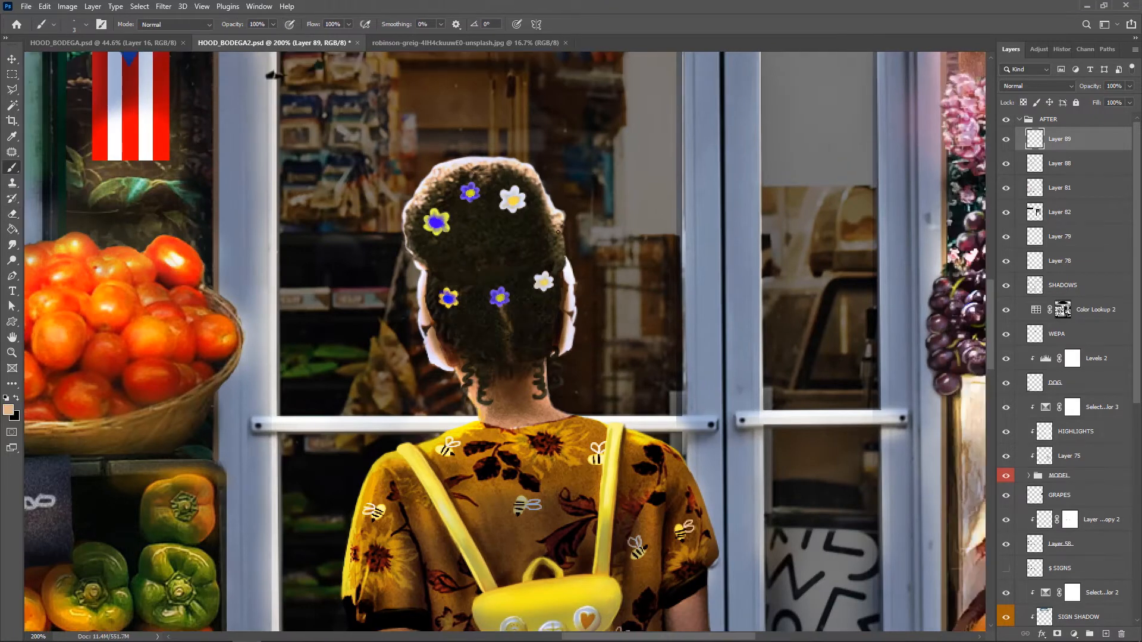
Refine the edges of the model's hair with tones sampled from its outline
left_click_drag(555, 233, 563, 258)
key("e")
key("b")
left_click(409, 239, "alt")
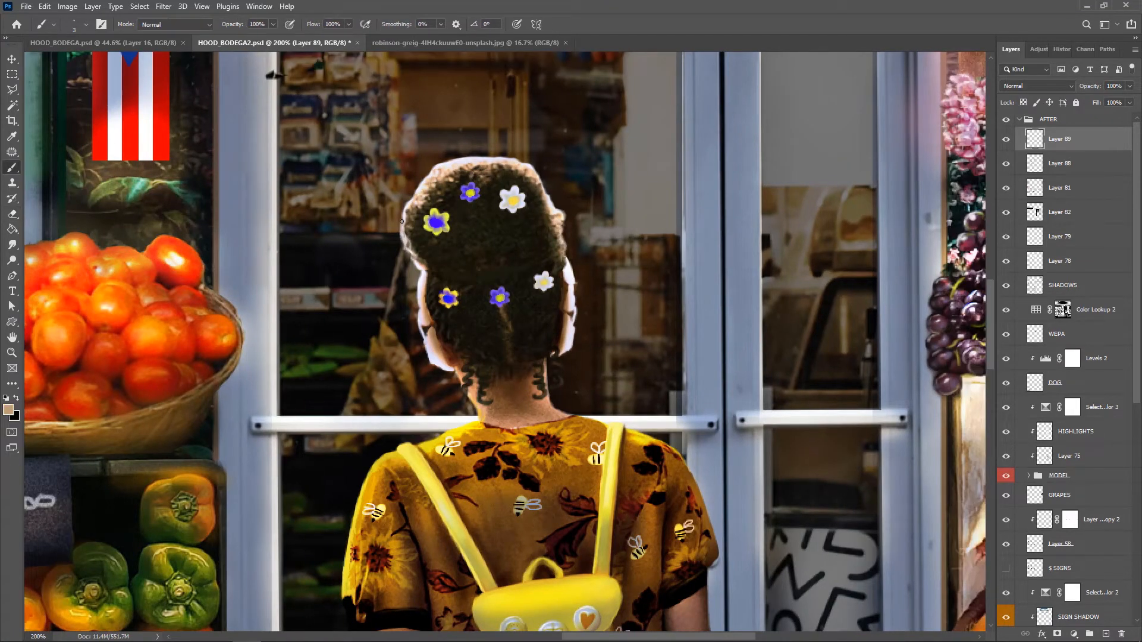
left_click(556, 249, "alt")
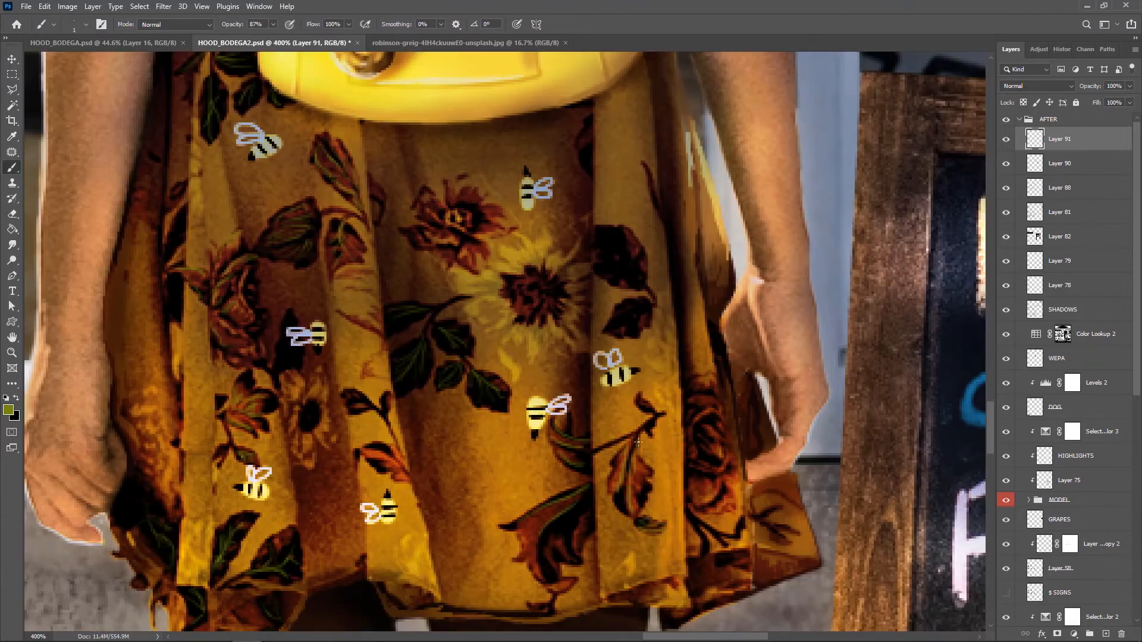
Set the brush opacity to 87% and paint fine green veins on the leaves of the dress's floral print
key("8")
key("7")
left_click_drag(535, 530, 558, 504)
left_click_drag(545, 583, 571, 579)
left_click_drag(690, 489, 717, 500)
left_click_drag(694, 393, 716, 395)
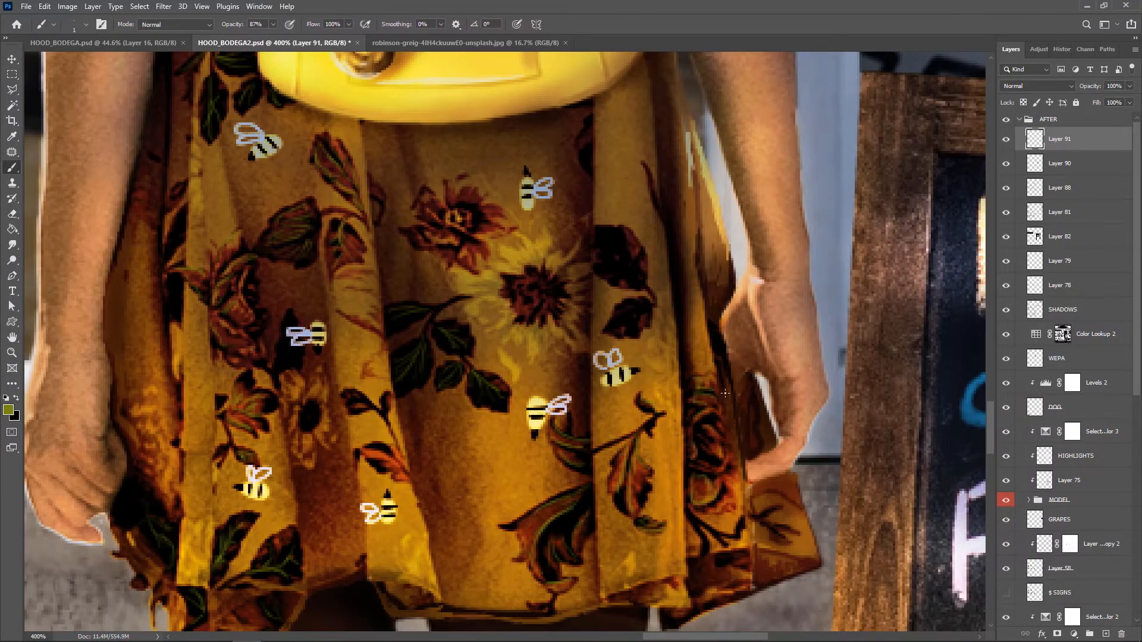
left_click_drag(695, 528, 707, 559)
left_click_drag(766, 516, 783, 506)
left_click_drag(535, 268, 493, 382)
left_click_drag(120, 432, 130, 409)
left_click_drag(128, 315, 138, 303)
left_click_drag(560, 348, 602, 399)
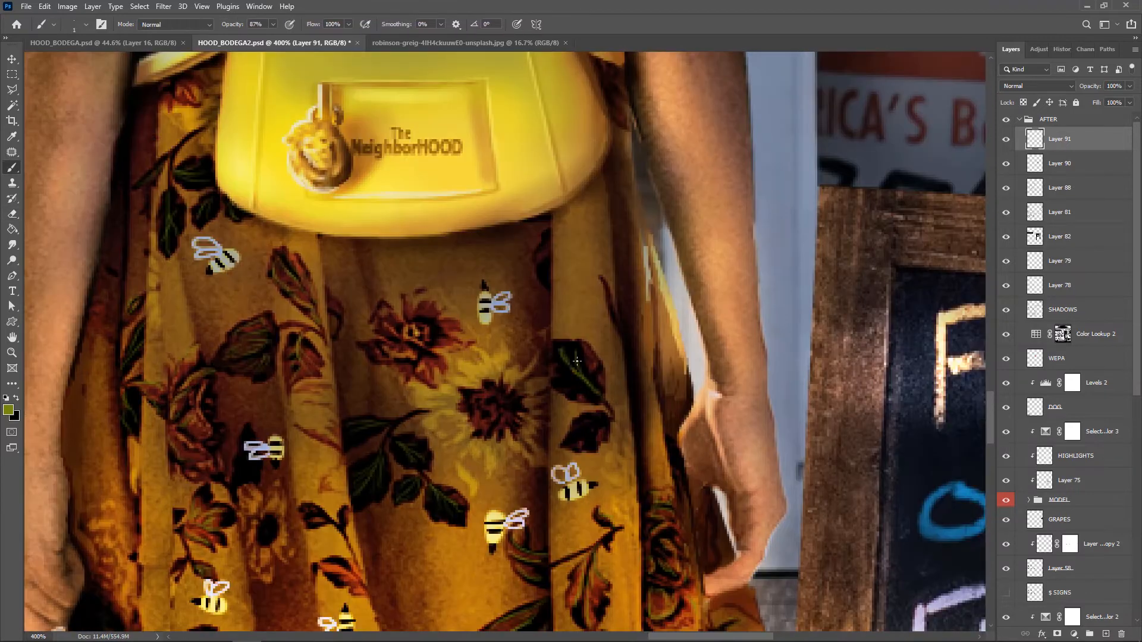
left_click_drag(579, 363, 608, 401)
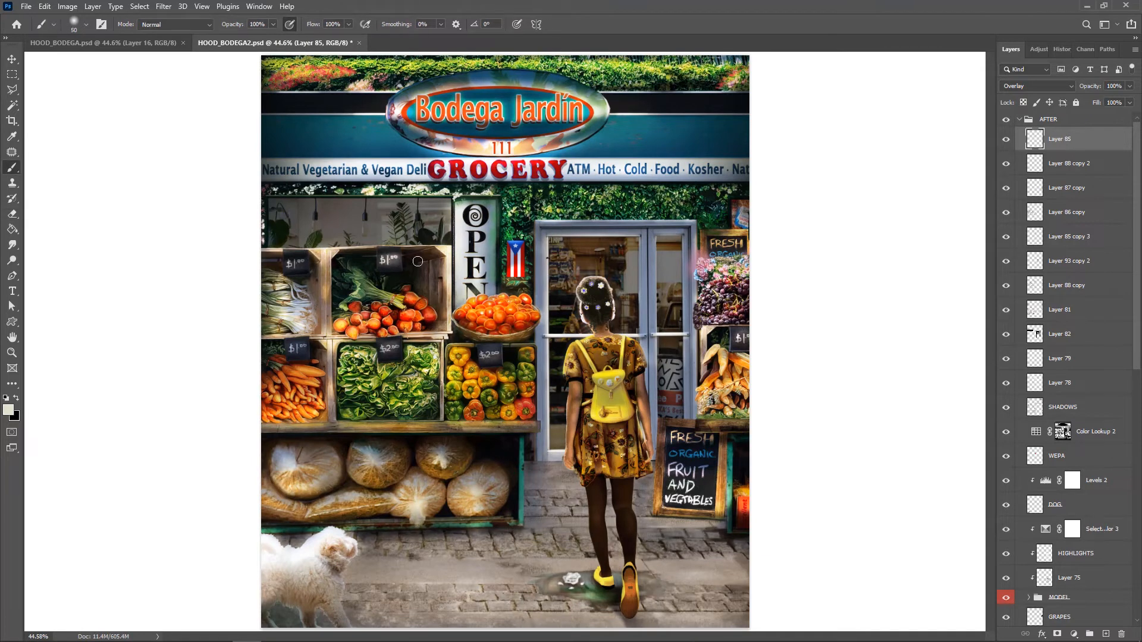
Reduce the brush to 25 px for highlights on the Overlay layer and enlarge the eraser for refining them
key("bracketleft")
key("bracketleft")
key("bracketleft")
key("bracketleft")
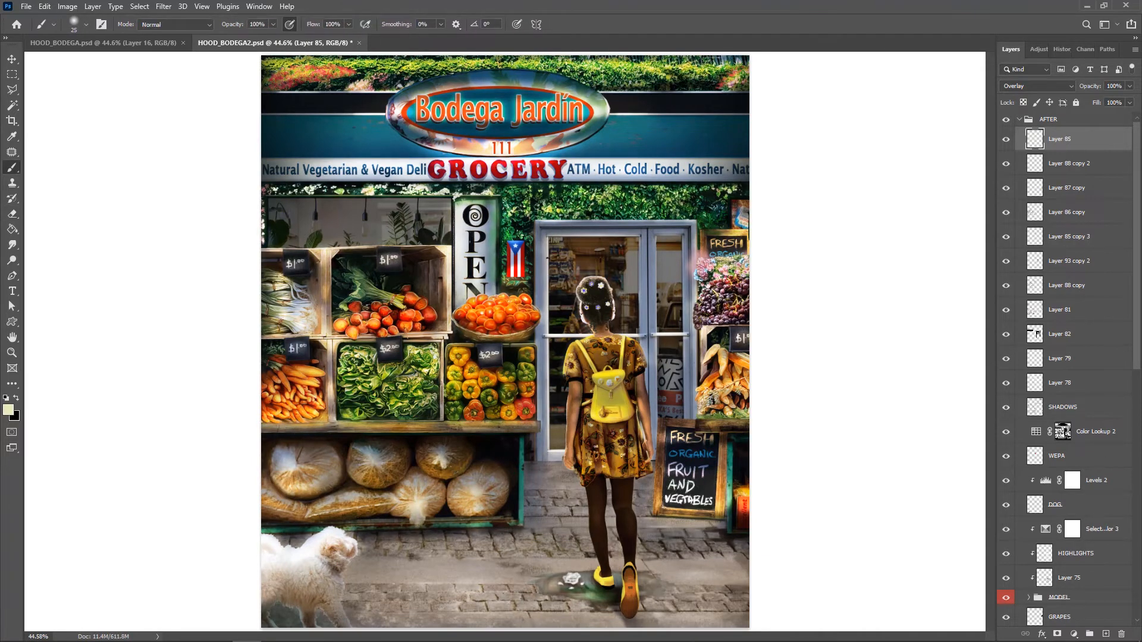
key("e")
key("bracketright")
key("bracketright")
key("bracketright")
key("bracketright")
key("bracketright")
key("bracketright")
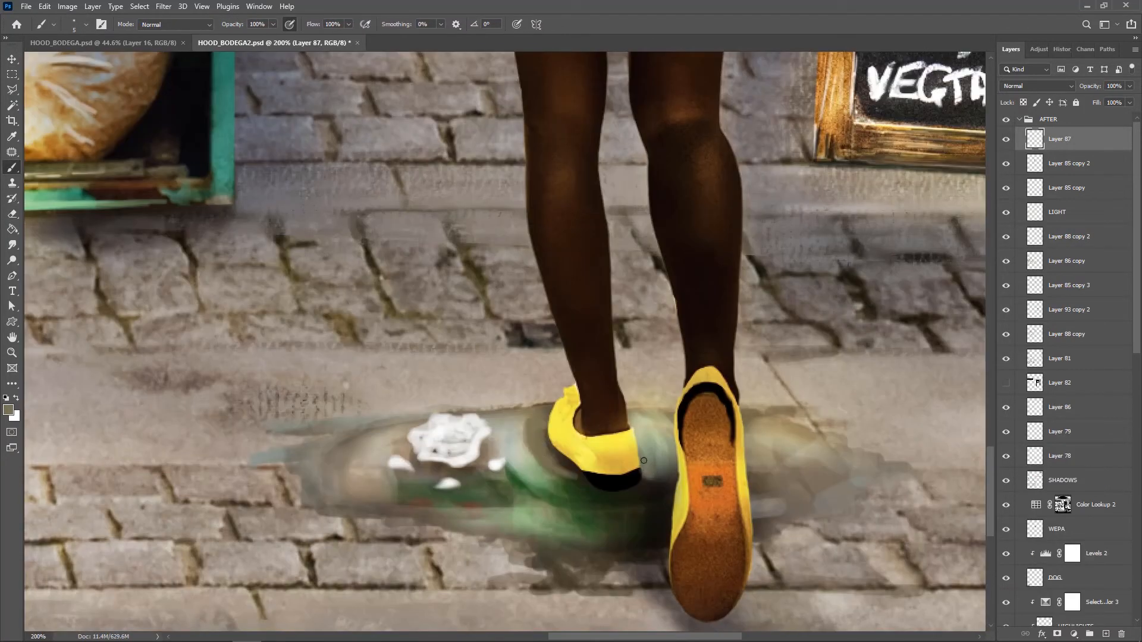
Paint curved ripples in the puddle around the left shoe and the white rose with sampled light and dark tones
left_click_drag(500, 432, 540, 483)
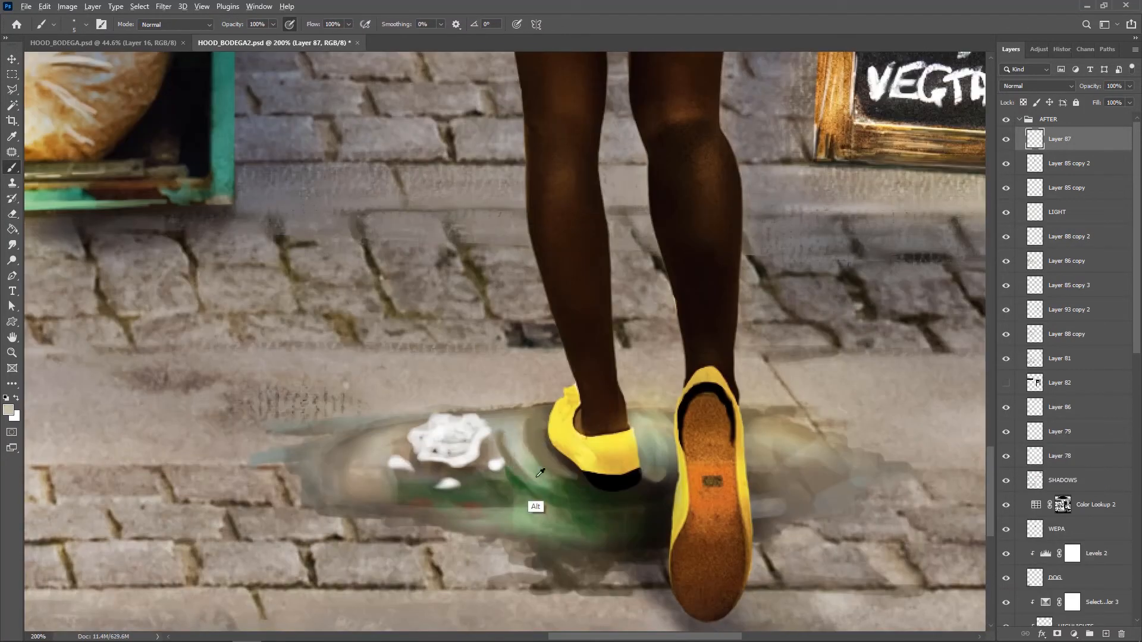
left_click(523, 416, "alt")
mouse_move(542, 407)
left_mouse_down()
mouse_move(417, 411)
mouse_move(509, 412)
left_mouse_up()
left_click(517, 417, "alt")
left_click_drag(501, 437, 514, 466)
left_click(532, 431, "alt")
left_click_drag(539, 420, 535, 440)
left_click(535, 441, "alt")
left_click(436, 468, "alt")
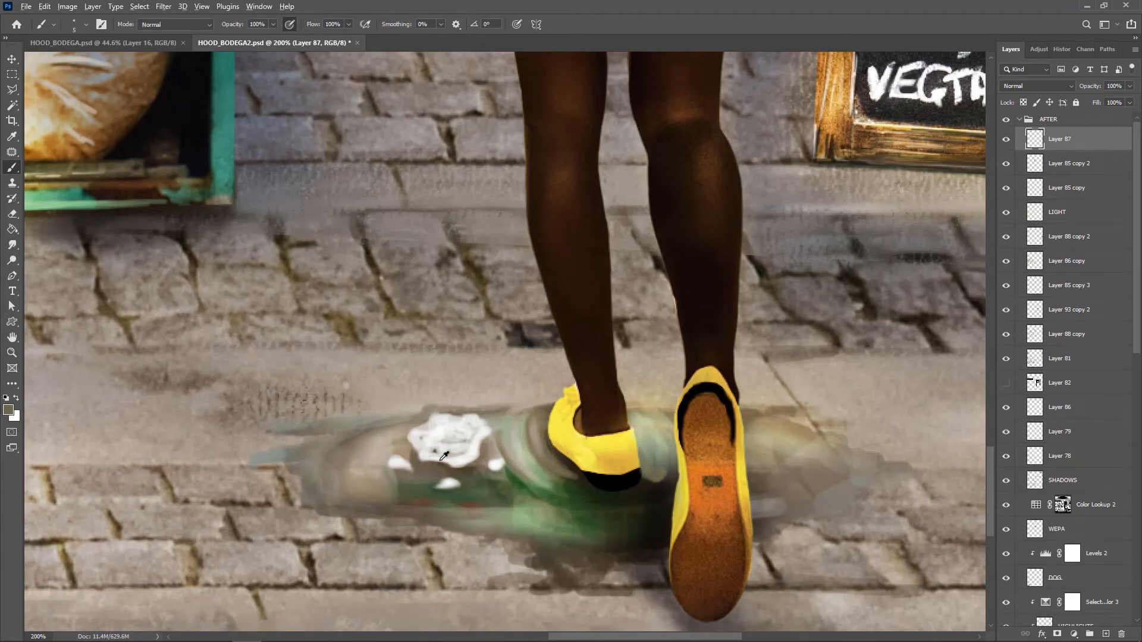
left_click_drag(508, 506, 581, 535)
left_click_drag(509, 470, 600, 508)
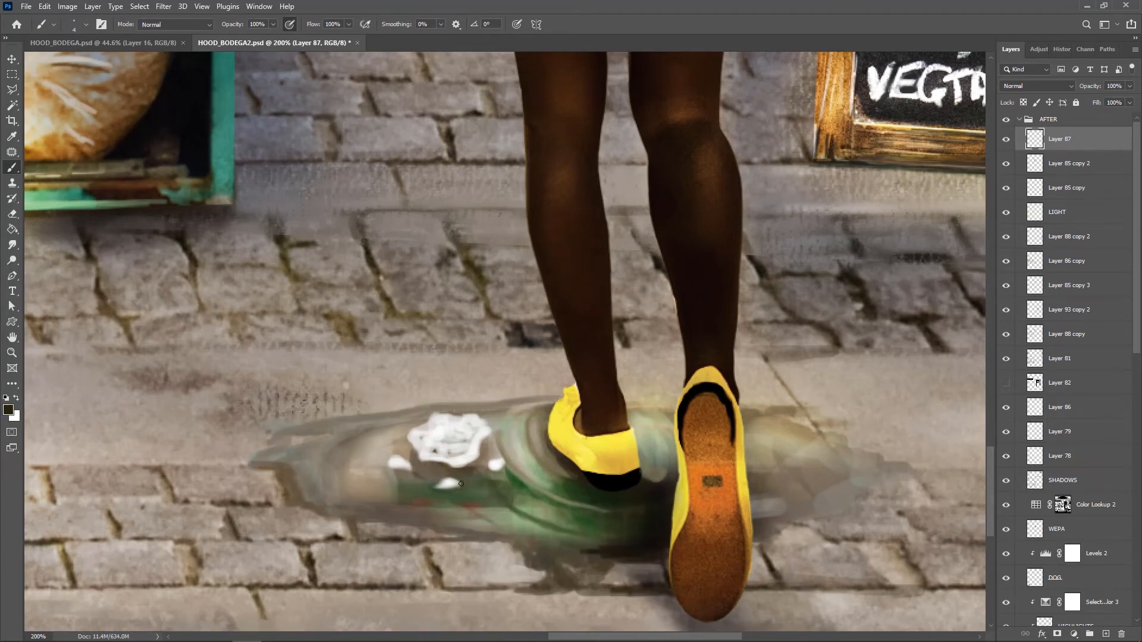
mouse_move(410, 428)
left_mouse_down()
mouse_move(350, 488)
mouse_move(372, 464)
left_mouse_up()
Define the white rose's petals in the puddle with sampled dark, brown and white strokes
left_click(608, 480, "alt")
key("[")
mouse_move(488, 458)
left_mouse_down()
mouse_move(497, 471)
mouse_move(478, 457)
left_mouse_up()
left_click(430, 489, "alt")
left_click_drag(431, 462, 446, 463)
left_click(451, 447, "alt")
left_click_drag(487, 430, 469, 452)
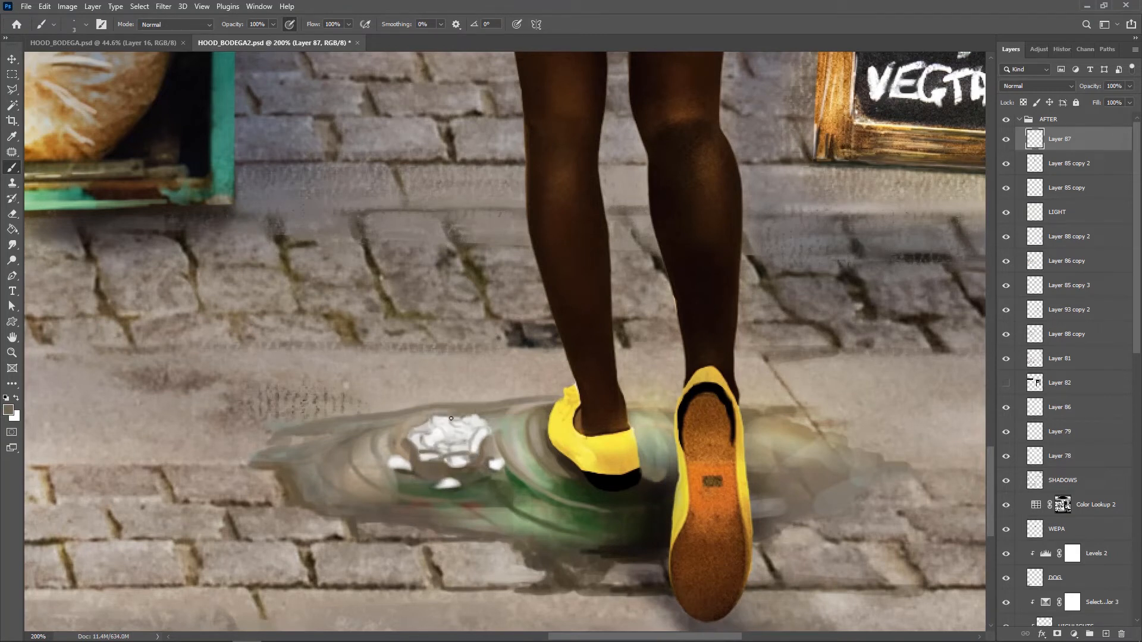
left_click(417, 449, "alt")
left_click_drag(415, 433, 429, 423)
left_click(456, 483, "alt")
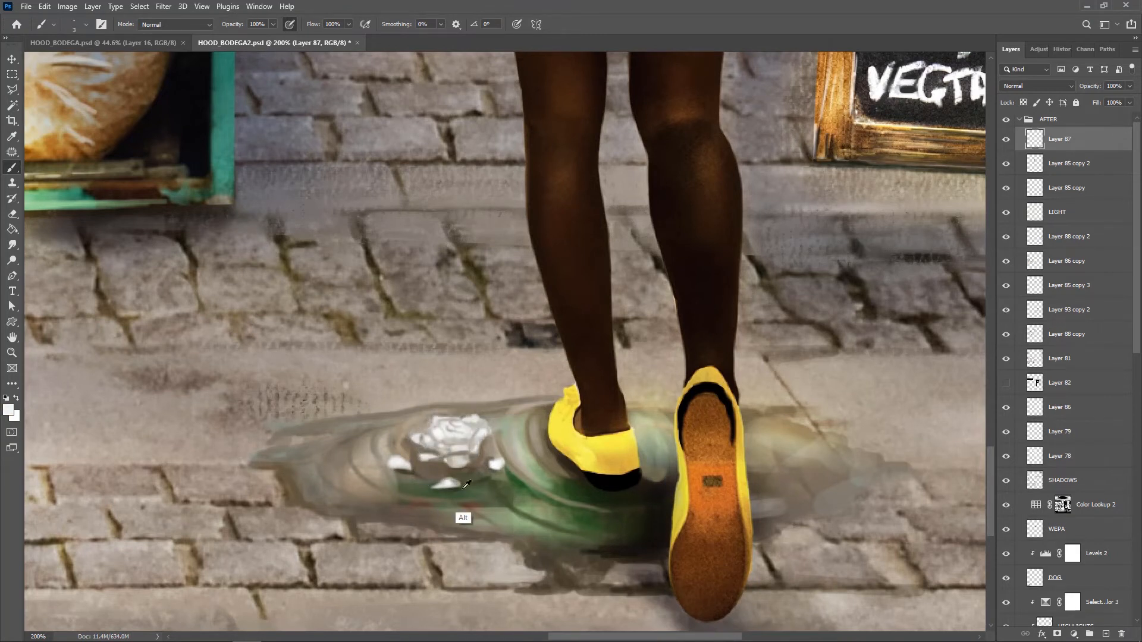
left_click_drag(442, 483, 433, 488)
Paint ripples between the shoes and refine the puddle's right, lower and upper edges with sampled tones
left_click(497, 462, "alt")
left_click(553, 466, "alt")
left_click_drag(645, 431, 649, 469)
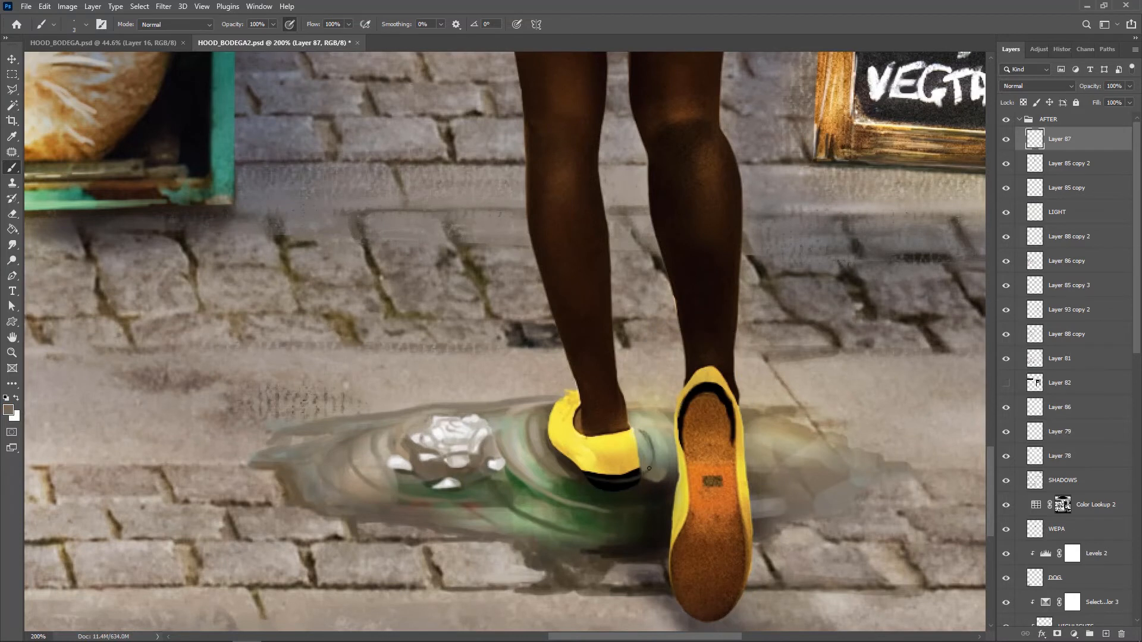
left_click_drag(645, 415, 660, 425)
left_click(766, 522, "alt")
left_click_drag(784, 510, 757, 528)
left_click(782, 457, "alt")
left_click_drag(841, 501, 756, 519)
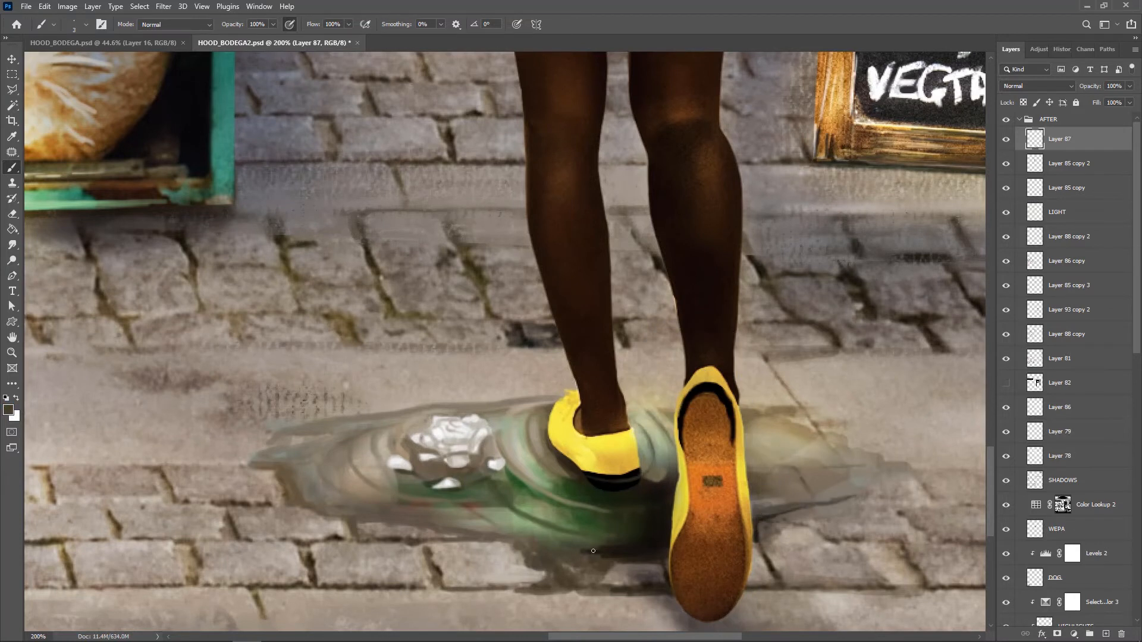
left_click_drag(545, 554, 558, 585)
left_click_drag(597, 553, 513, 540)
left_click_drag(561, 394, 517, 402)
Add shading to the white rose and the loose petals beneath it in the puddle
key("e")
key("b")
left_click_drag(423, 459, 458, 464)
left_click_drag(449, 423, 477, 445)
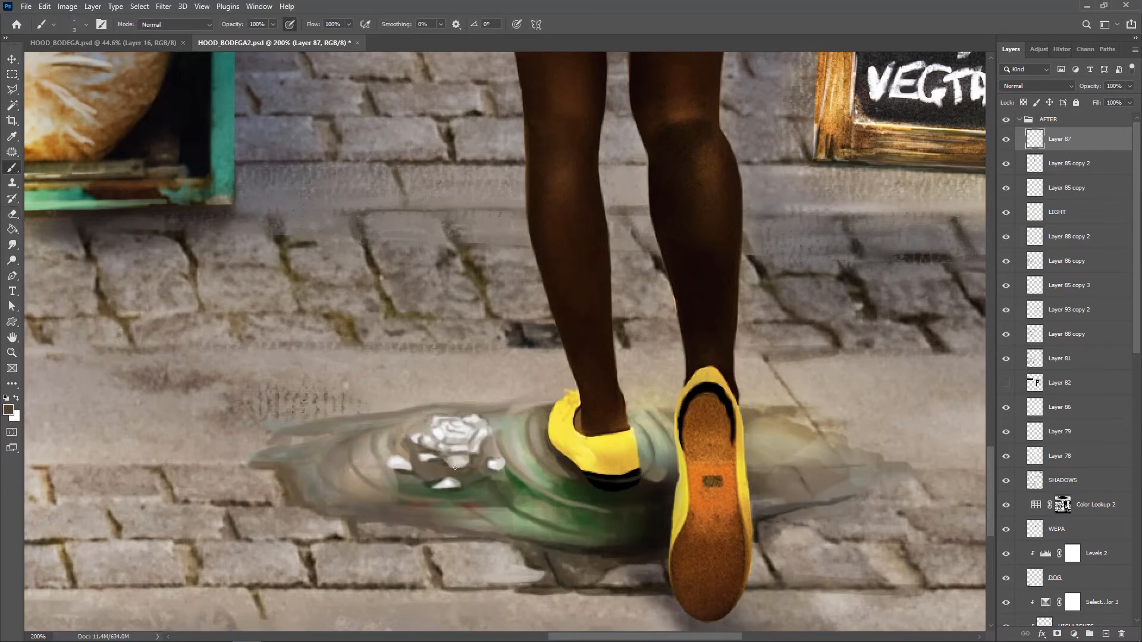
left_click(384, 471, "alt")
mouse_move(419, 484)
left_mouse_down()
mouse_move(389, 476)
mouse_move(437, 474)
left_mouse_up()
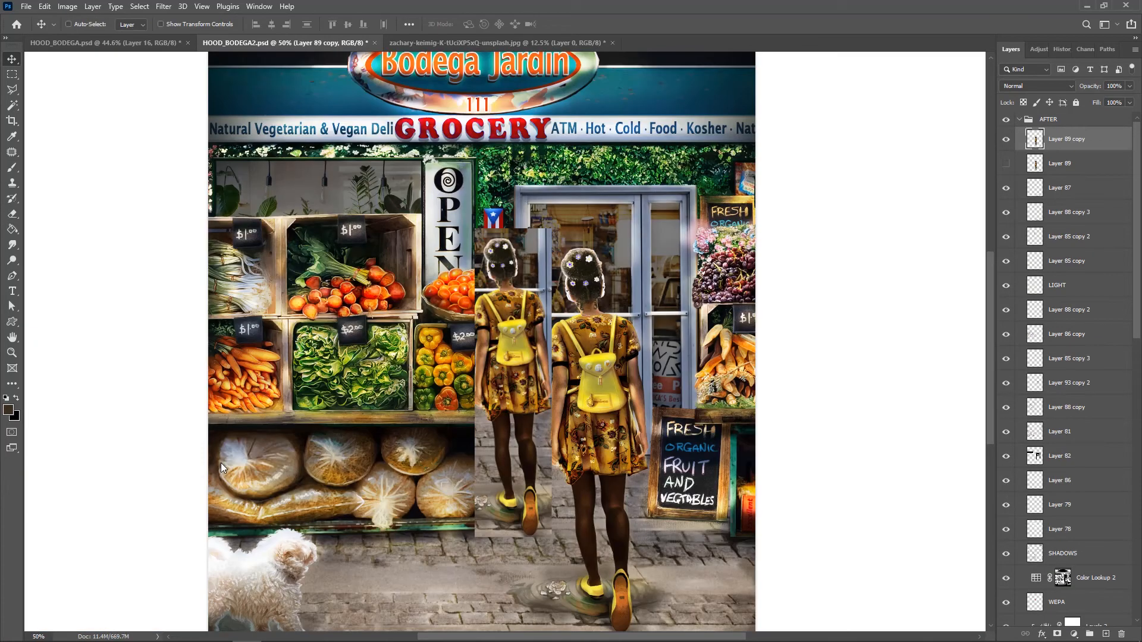
Move the copy of the model down to the puddle as a reflection and set its blend mode to Darken
mouse_move(515, 256)
left_mouse_down()
mouse_move(624, 575)
mouse_move(607, 451)
mouse_move(584, 470)
mouse_move(567, 451)
mouse_move(619, 500)
mouse_move(553, 494)
mouse_move(559, 469)
left_mouse_up()
key("space")
left_click(1030, 86)
left_click(1025, 124)
Compare other blend modes on the puddle reflection layer
key("Down")
key("Down")
key("Down")
key("Down")
key("Down")
key("Down")
key("Down")
key("Up")
key("Up")
key("Up")
key("Up")
key("Up")
key("Up")
key("Up")
Add a layer mask to the puddle reflection layer and brush away its excess
left_click(1057, 634)
key("b")
key("v")
key("b")
key("h")
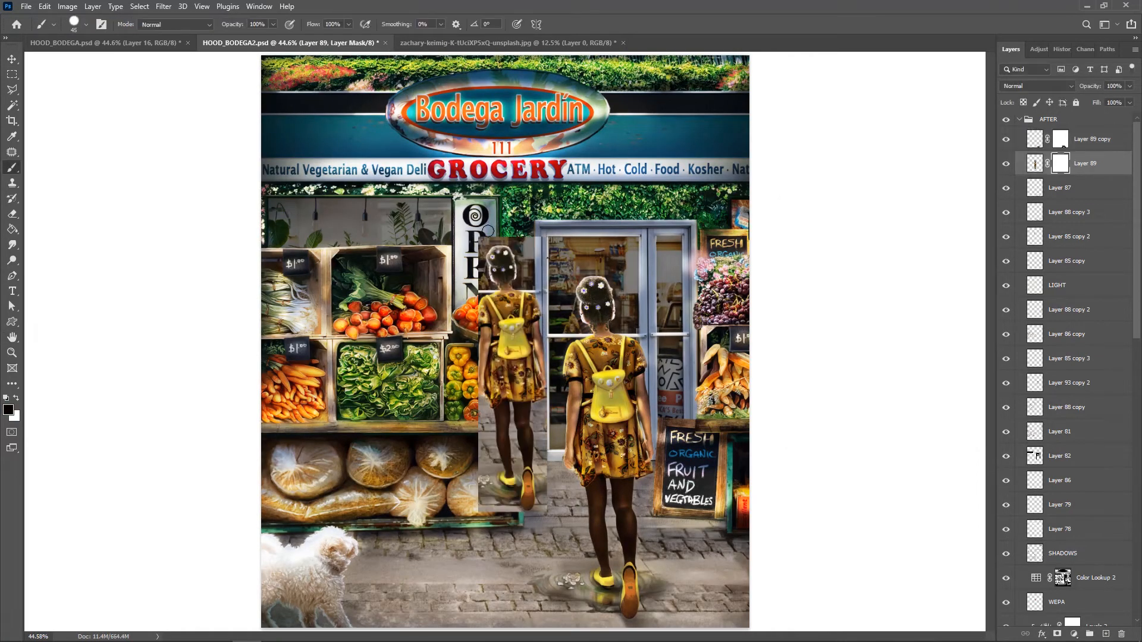
Mask out the background around the small copy of the model and move the copy over the door
mouse_move(511, 235)
left_mouse_down()
mouse_move(485, 267)
mouse_move(469, 385)
left_mouse_up()
left_click_drag(539, 510, 541, 402)
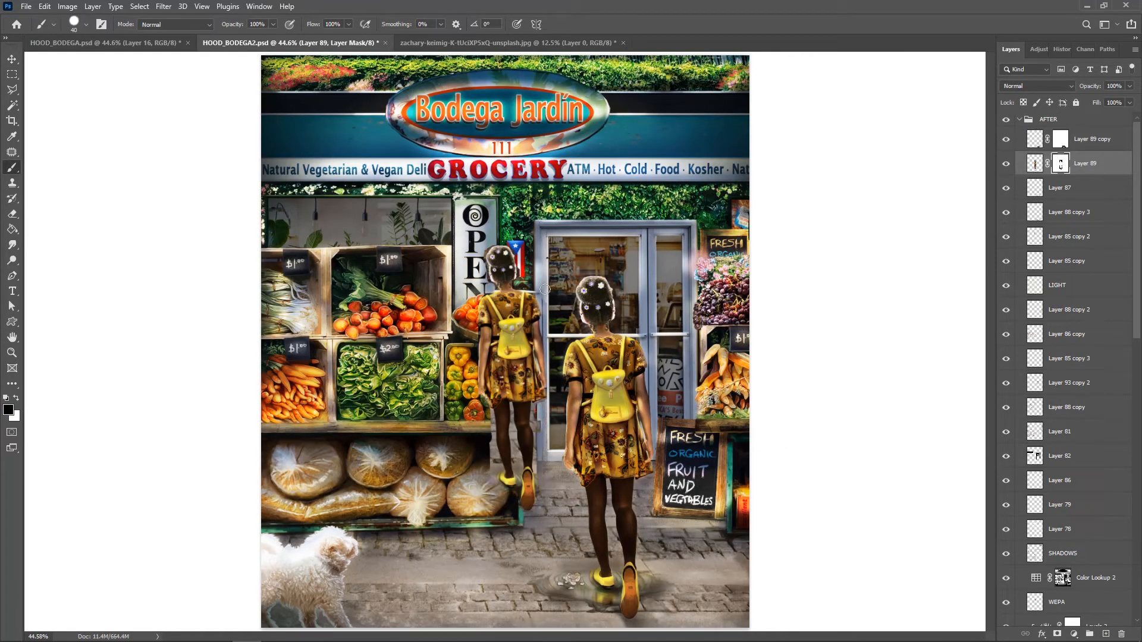
left_click_drag(538, 285, 547, 401)
left_click_drag(621, 360, 594, 380)
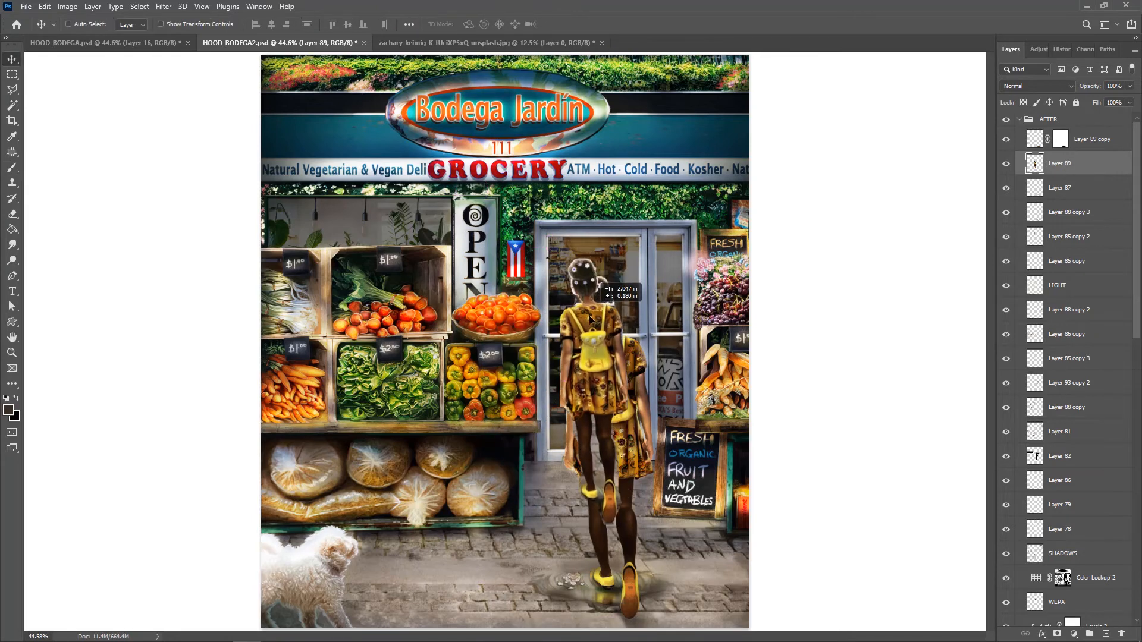
Set the door reflection layer to Lighten at 26% opacity and erase it over the model's dress and legs
left_click(1037, 86)
left_click(1014, 178)
left_click(1128, 87)
left_click_drag(1129, 101, 1091, 114)
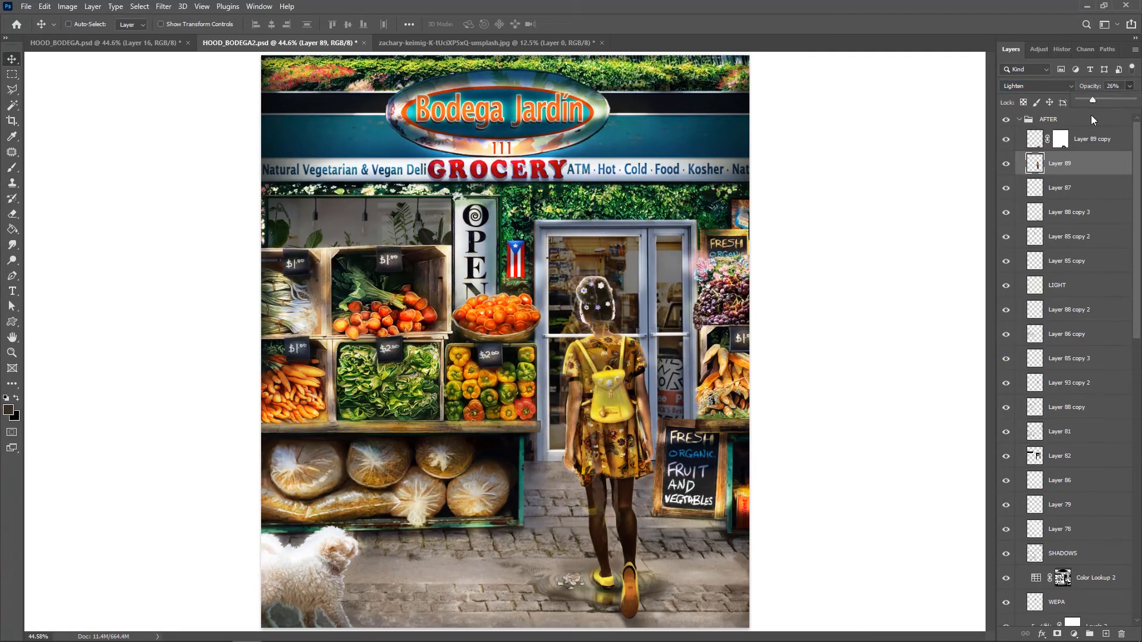
key("e")
left_click_drag(600, 517, 622, 423)
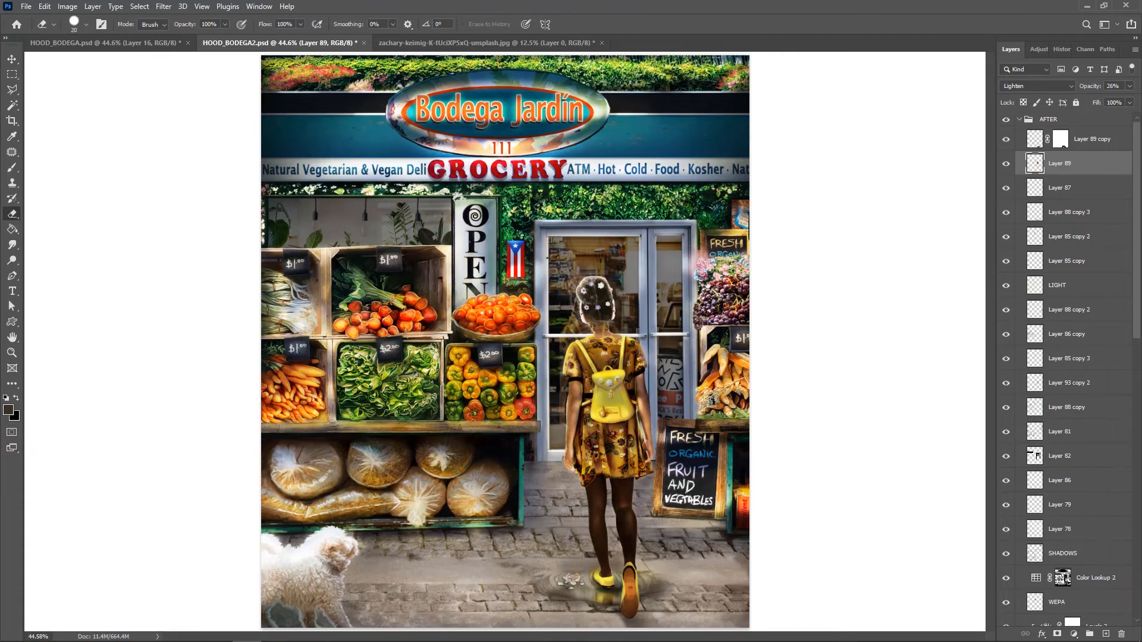
Paste the street window photo into HOOD_BODEGA2.psd and scale it down to fit over the door
key("ctrl+Tab")
left_click(288, 46)
key("ctrl+v")
key("ctrl+t")
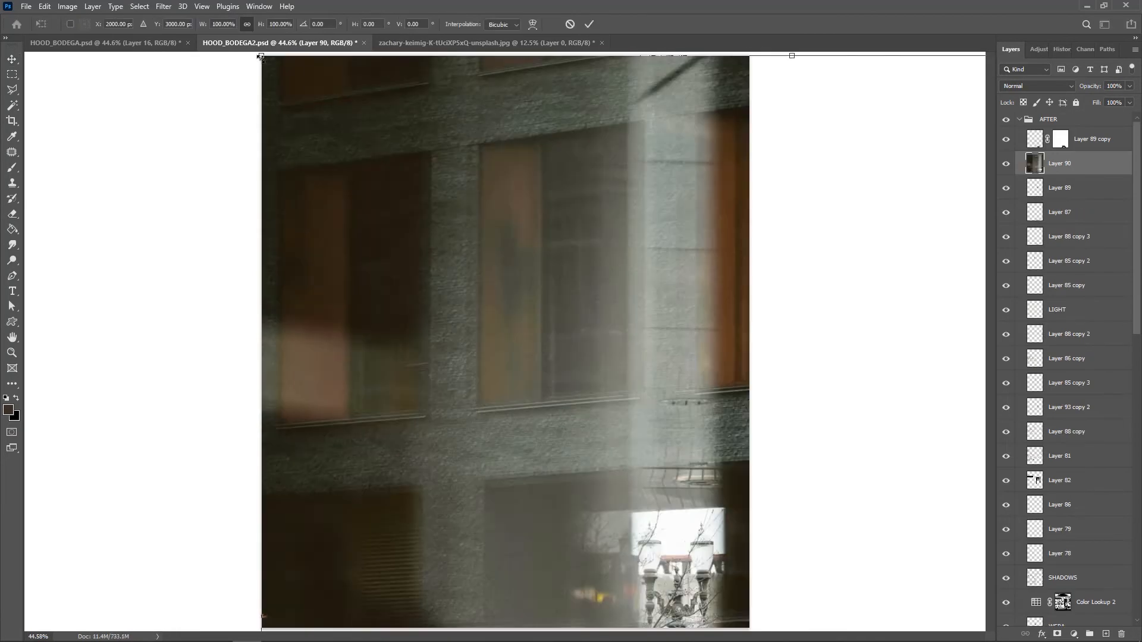
left_click_drag(791, 56, 708, 506)
left_click_drag(452, 595, 660, 322)
left_click_drag(733, 512, 692, 450)
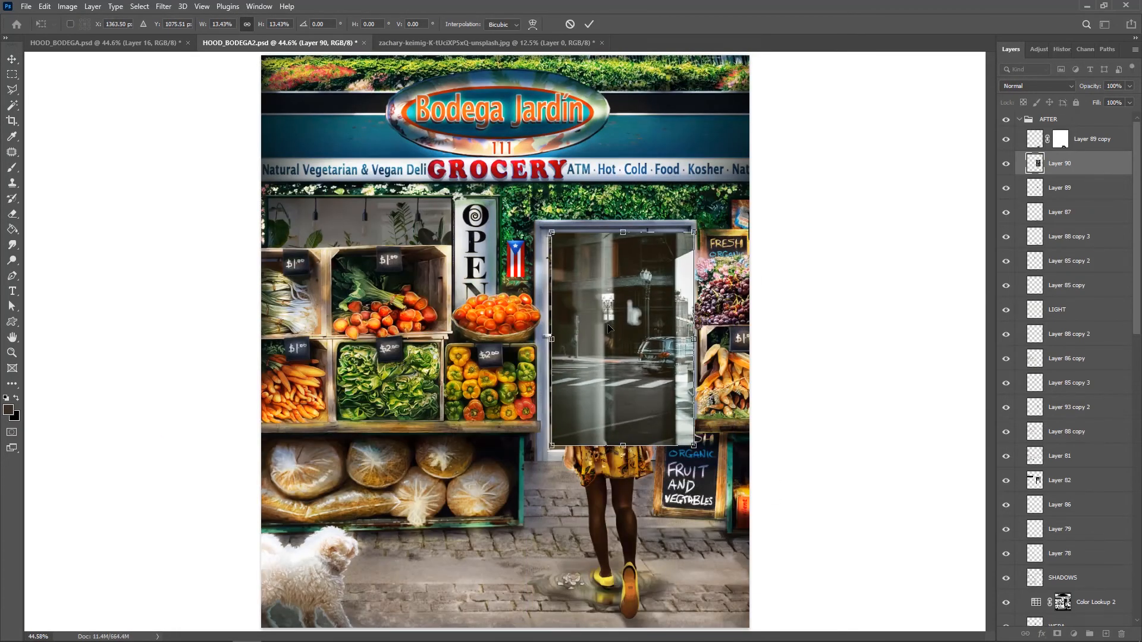
left_click_drag(691, 345, 683, 345)
key("Return")
Set the pasted photo layer to Lighter Color and mask it off the model's body and head
left_click(1037, 86)
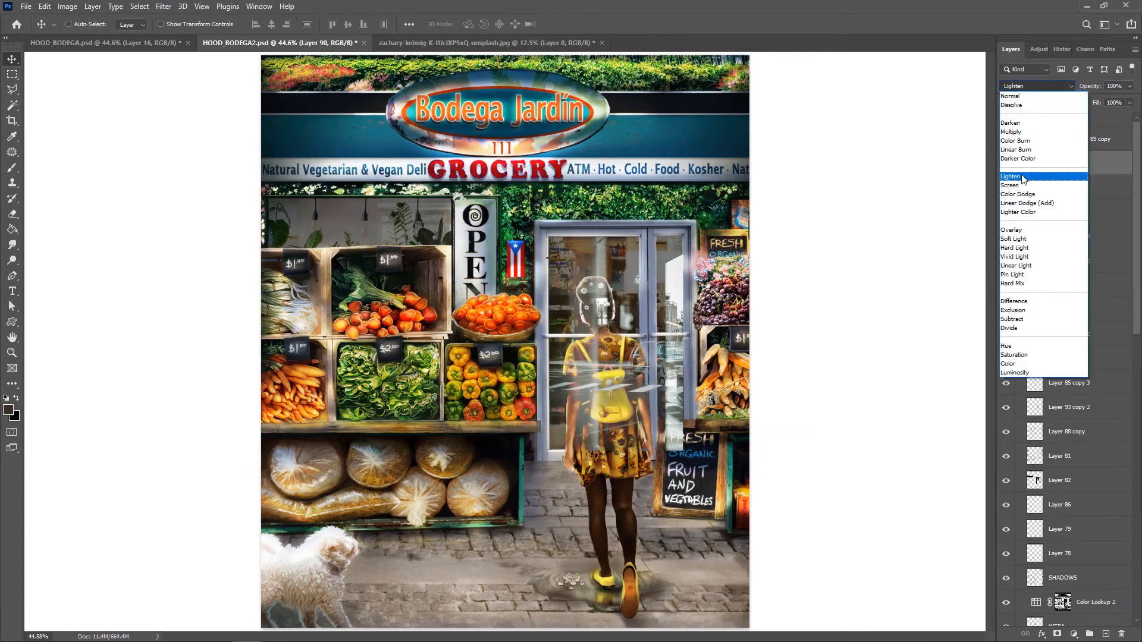
left_click(1017, 211)
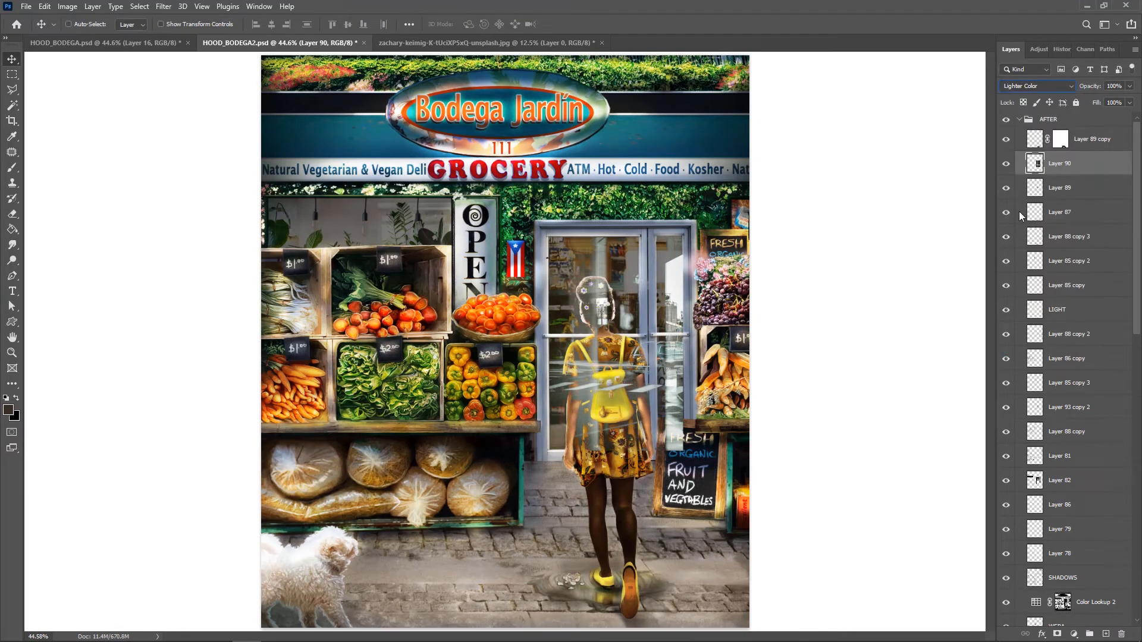
left_click(1057, 634)
key("b")
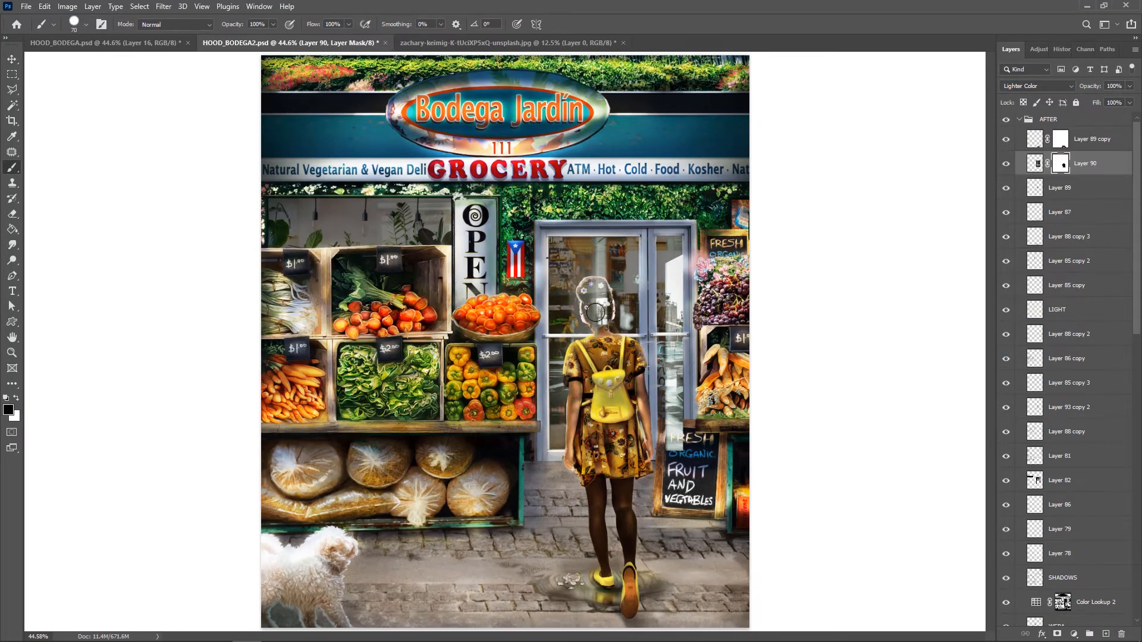
left_click_drag(595, 283, 595, 330)
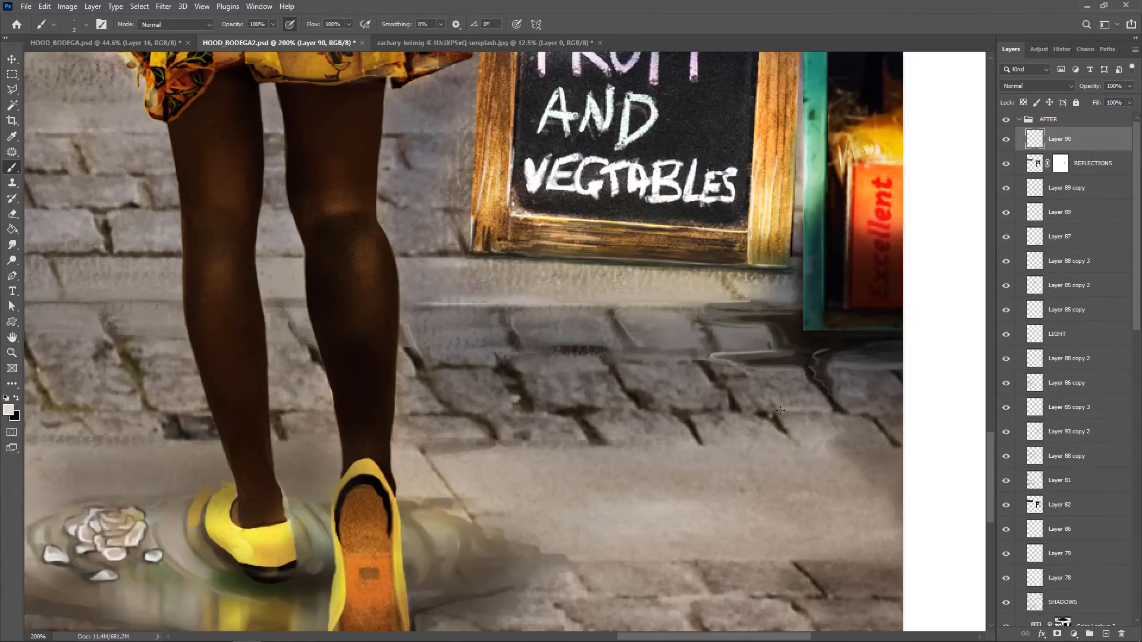
Paint light edge highlights along the paving stones and kerb beneath the chalkboard sign
left_click_drag(780, 410, 789, 430)
left_click_drag(587, 417, 645, 411)
key("e")
key("b")
left_click_drag(795, 300, 754, 301)
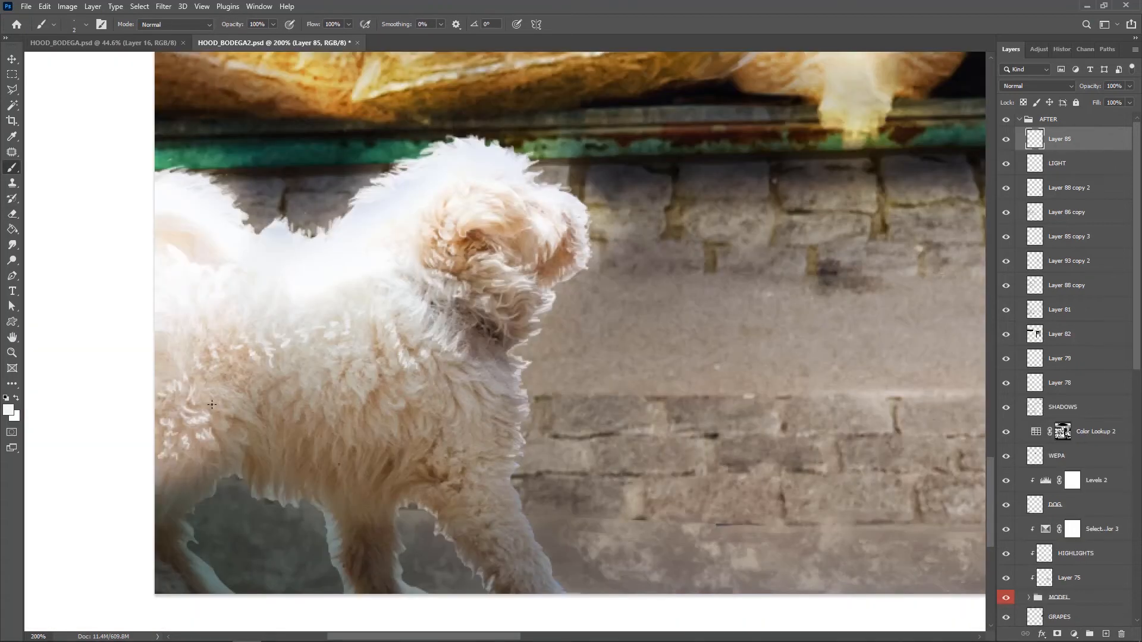
Paint fine light fur strands over the dog's body and trim them with the Eraser
key("e")
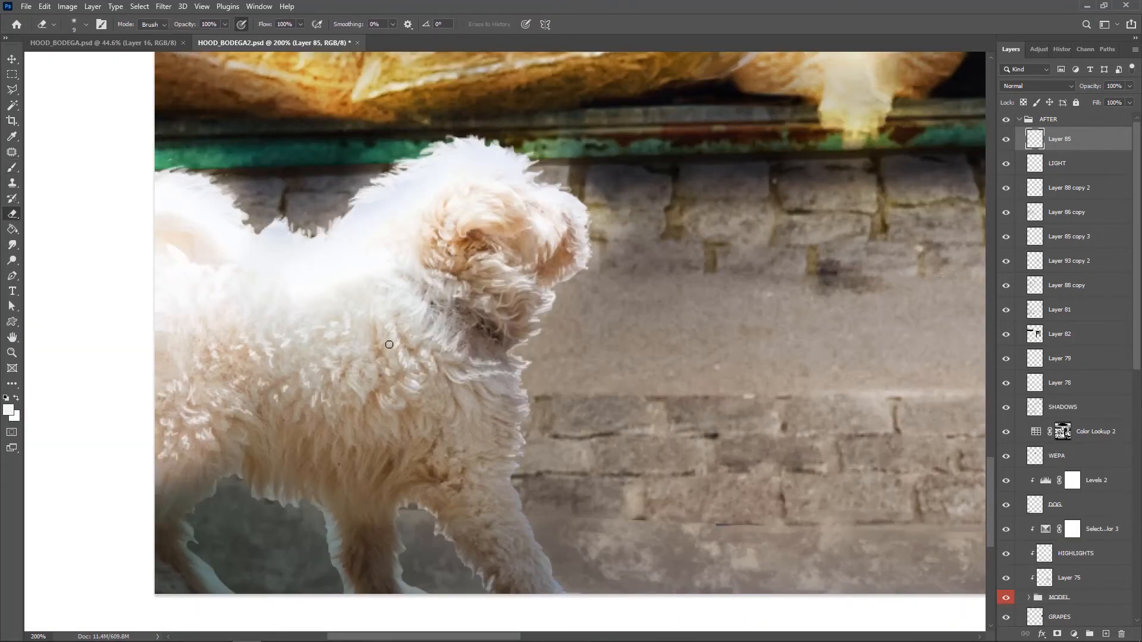
key("b")
key("e")
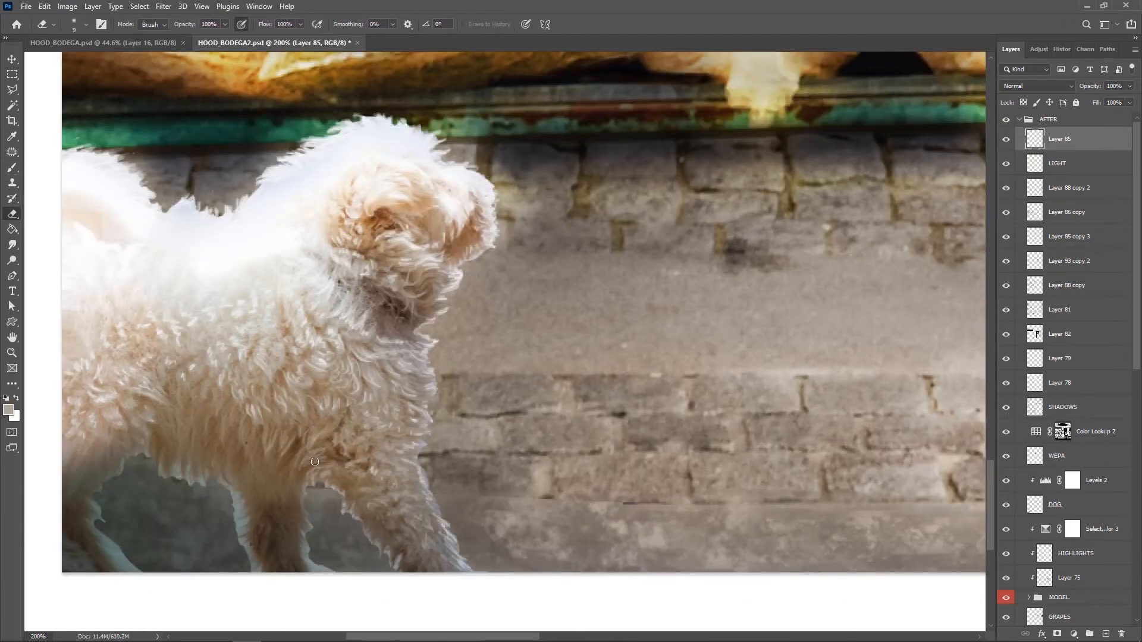
key("b")
key("e")
key("b")
key("e")
key("b")
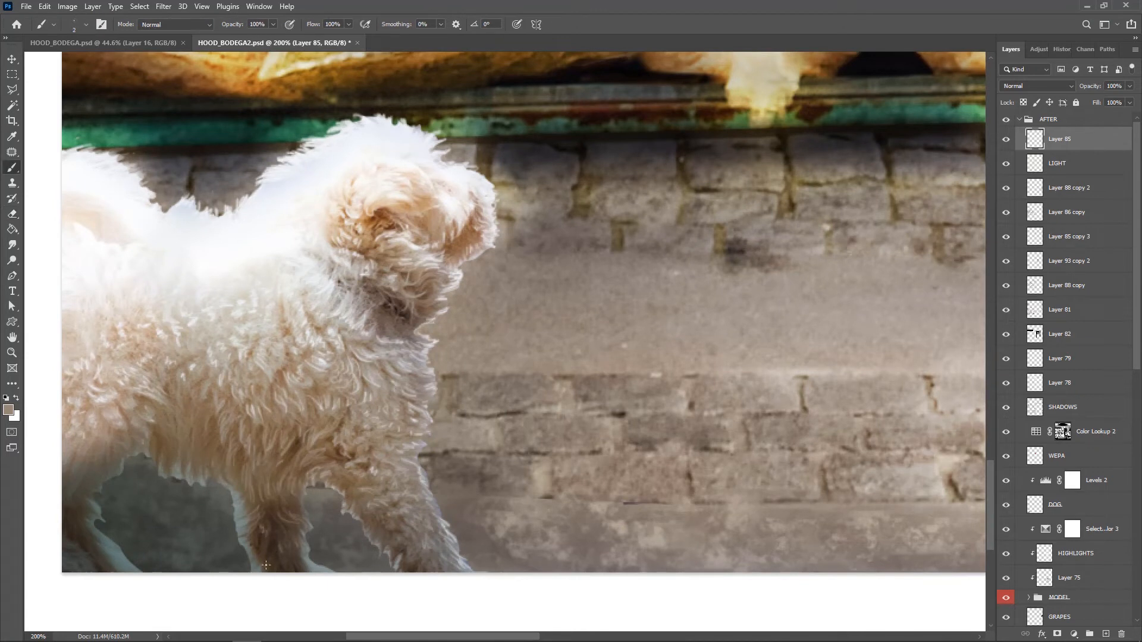
key("e")
key("b")
Sample fur colours and paint loose strands along the dog's belly and legs
left_click(83, 455, "alt")
left_click_drag(84, 458, 74, 488)
mouse_move(146, 424)
left_mouse_down()
mouse_move(138, 445)
mouse_move(159, 458)
left_mouse_up()
left_click_drag(197, 409, 179, 482)
key("e")
key("b")
left_click_drag(235, 510, 249, 565)
left_click_drag(303, 500, 311, 535)
left_click(117, 556, "alt")
left_click_drag(114, 540, 135, 565)
left_click_drag(143, 455, 104, 491)
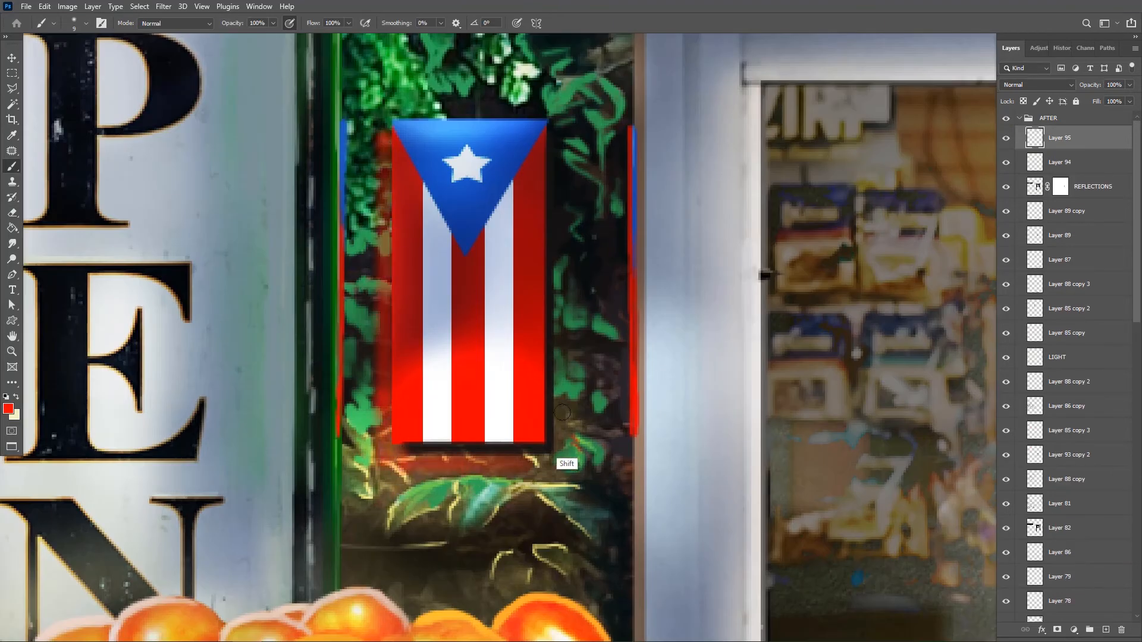
Paint a soft red glow around the flag's edges and fade it with the Eraser at 28% opacity
left_click(557, 177)
left_click(542, 459, "shift")
key("e")
key("bracketleft")
left_click_drag(566, 139, 554, 280)
key("2")
key("8")
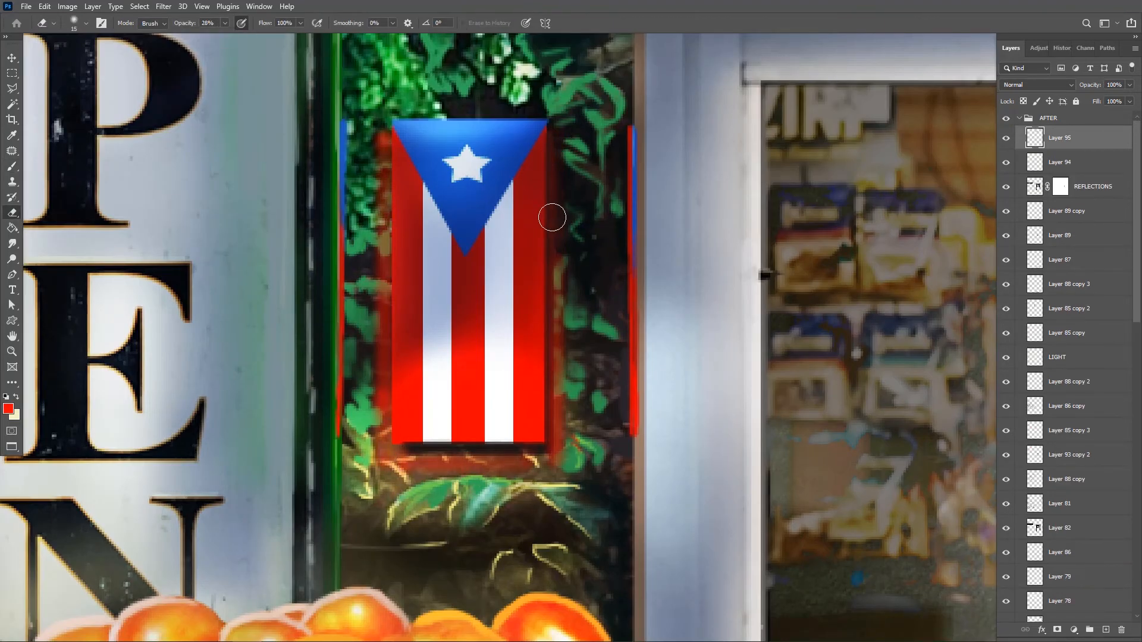
left_click_drag(387, 118, 374, 303)
left_click_drag(392, 464, 559, 417)
Sample the flag's blue, paint a blue glow around its upper edges, and soften it with the Eraser
key("b")
left_click(504, 149, "alt")
left_click_drag(554, 128, 553, 226)
key("e")
left_click_drag(559, 134, 558, 229)
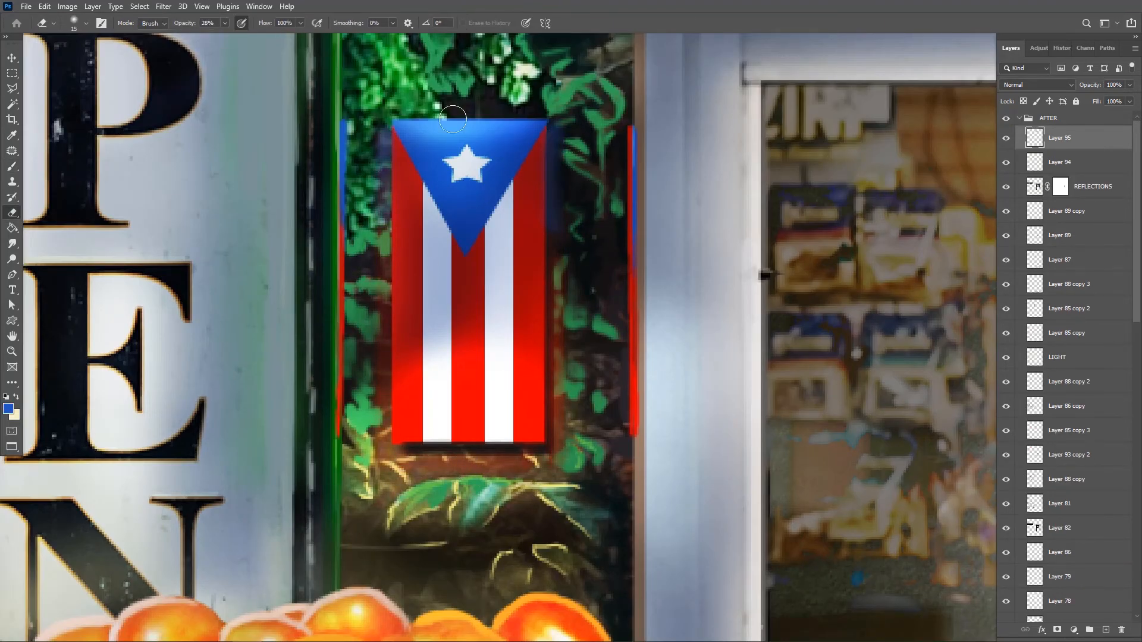
key("b")
mouse_move(541, 109)
left_mouse_down()
mouse_move(391, 109)
mouse_move(411, 104)
left_mouse_up()
key("e")
left_click_drag(394, 235, 380, 236)
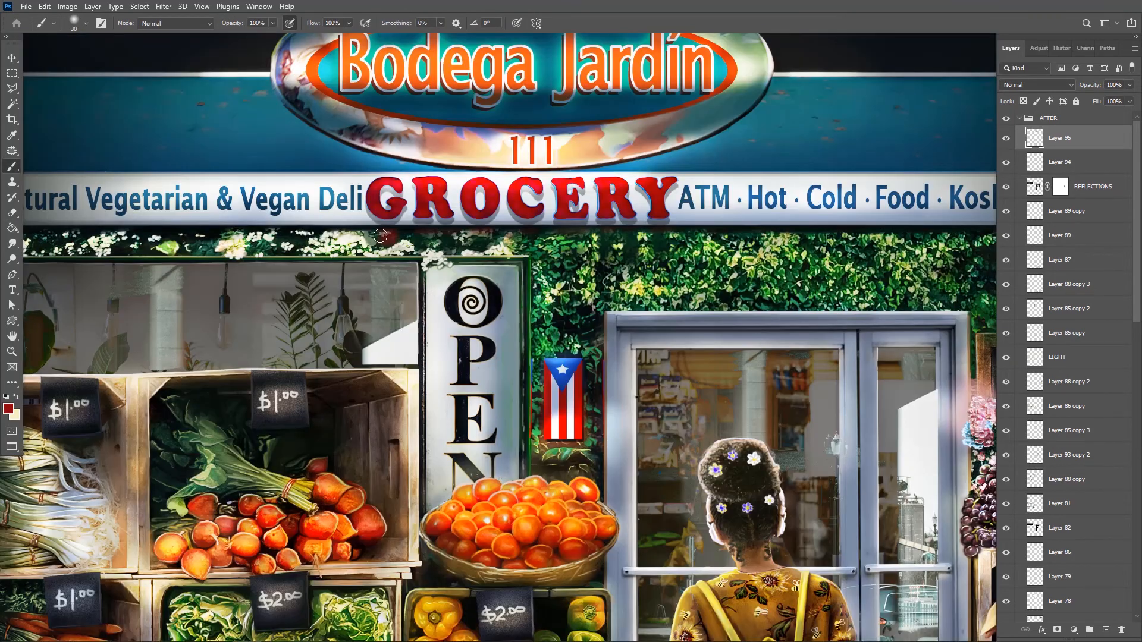
Soften the red glow under the GROCERY lettering and cast faint flag colours onto the OPEN sign and door frame at 36% brush opacity
key("e")
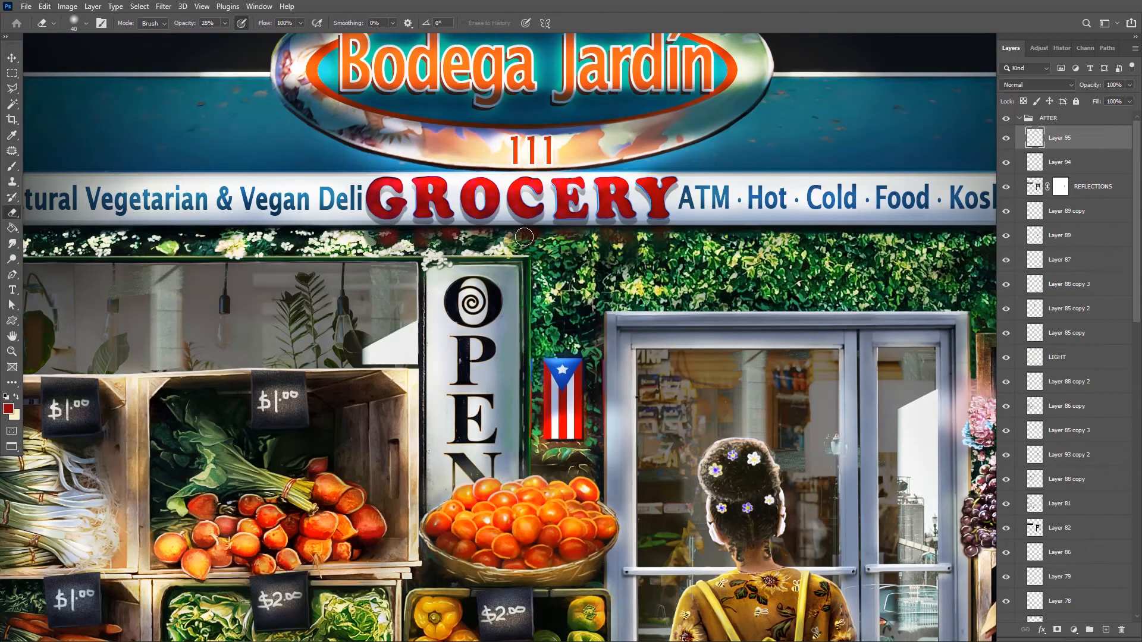
key("b")
left_click_drag(273, 23, 237, 25)
scroll(520, 448, "up", 2)
left_click_drag(512, 421, 517, 250)
left_click(595, 278, "alt")
left_click_drag(513, 295, 522, 301)
left_click(641, 316, "alt")
left_click_drag(702, 267, 705, 441)
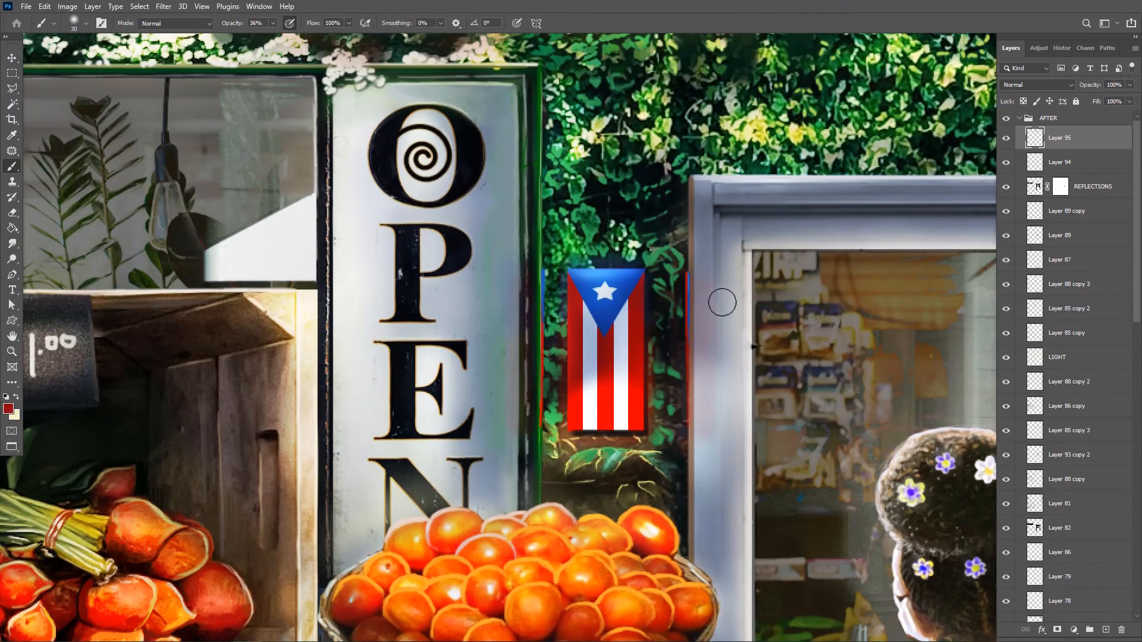
left_click_drag(706, 276, 707, 375)
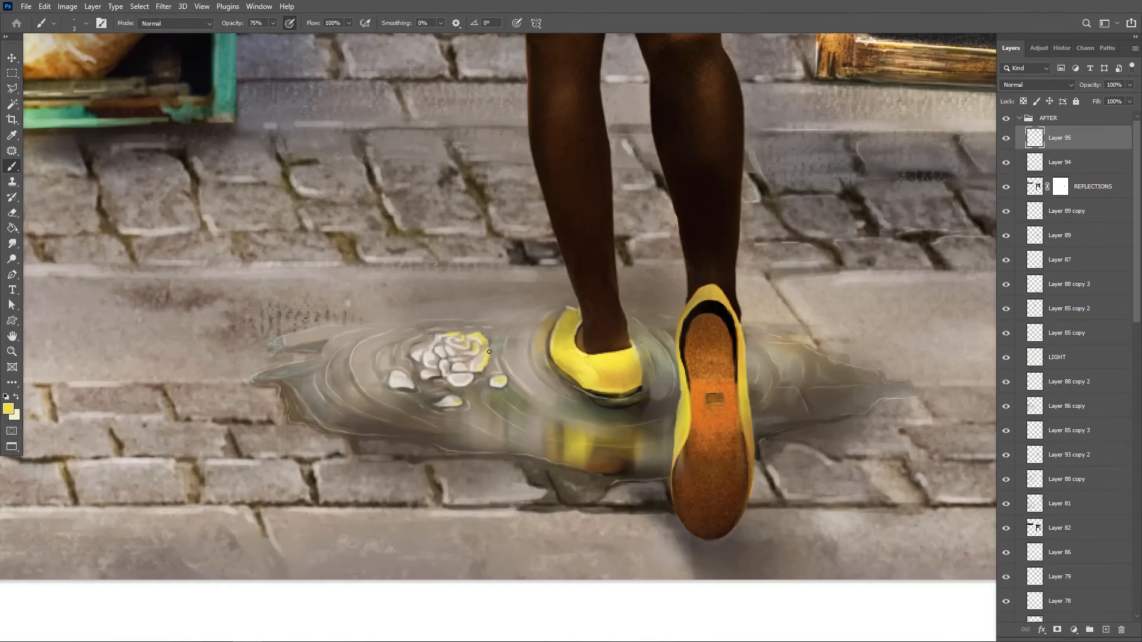
Refine the yellow shoe's reflection in the puddle by erasing and repainting its vertical streaks
key("e")
mouse_move(580, 421)
left_mouse_down()
mouse_move(581, 468)
mouse_move(573, 459)
left_mouse_up()
key("b")
left_click_drag(646, 438, 644, 472)
key("e")
key("b")
Paint thin yellow highlights on the flower petals and puddle ripples with a smaller brush, cleaning them with the Eraser
key("bracketleft")
key("bracketleft")
key("bracketleft")
key("bracketleft")
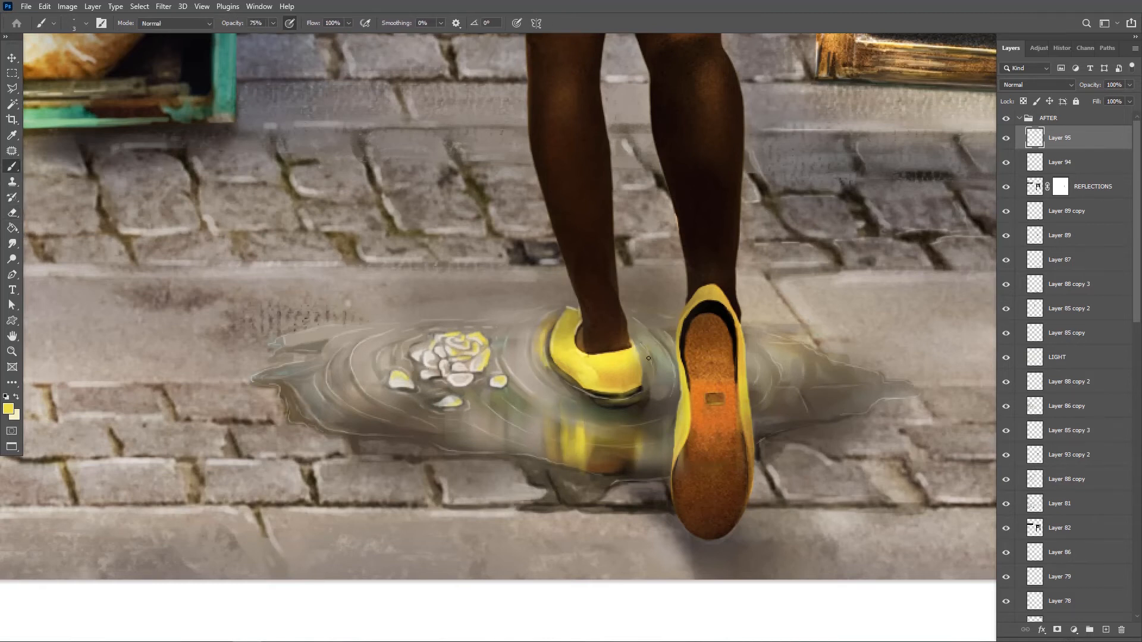
key("e")
key("b")
key("e")
key("b")
key("e")
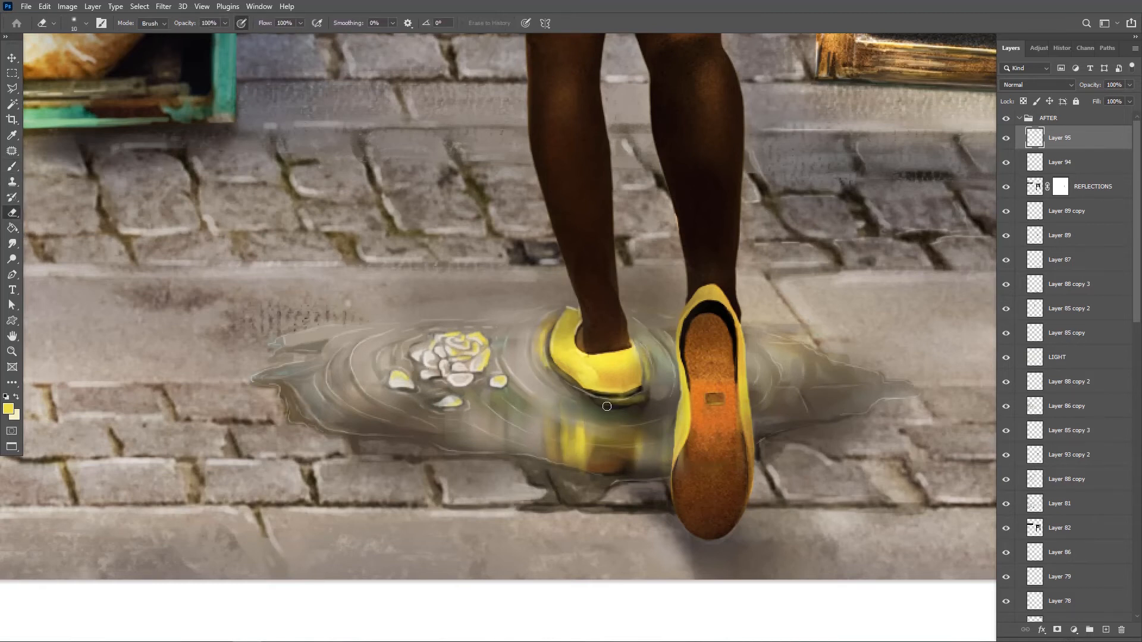
key("b")
Add a new layer and paint soft vertical reflection streaks in the puddle below the white flower and shoe
left_click(1105, 629)
key("z")
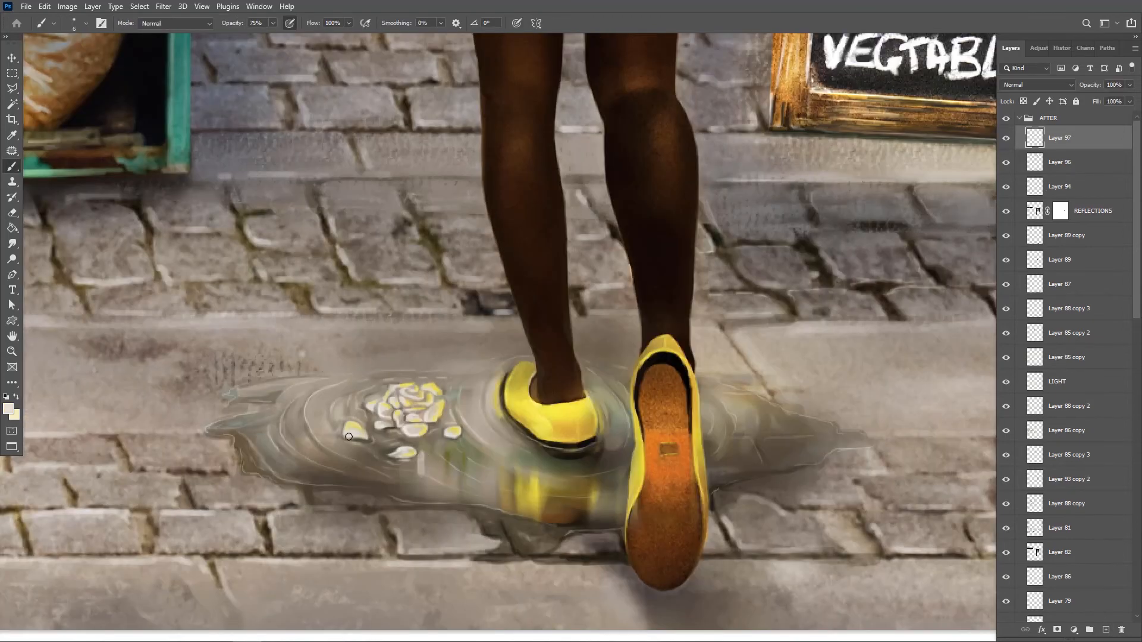
left_click_drag(337, 419, 337, 447)
left_click_drag(453, 445, 453, 472)
left_click_drag(440, 436, 447, 470)
key("e")
key("b")
left_click_drag(345, 437, 345, 474)
key("e")
key("b")
key("e")
key("b")
left_click_drag(602, 486, 602, 505)
key("e")
key("b")
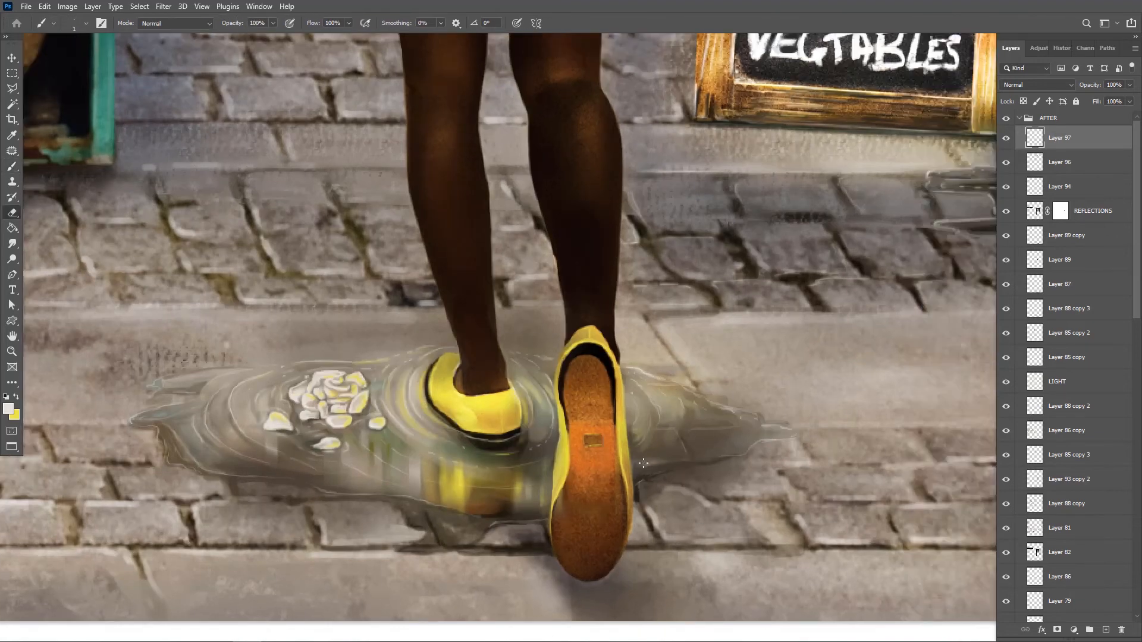
Paint thin pale highlights along the puddle's outline, nearby stone edges and ripples beside the shoe, erasing the excess
key("b")
left_click_drag(792, 438, 687, 464)
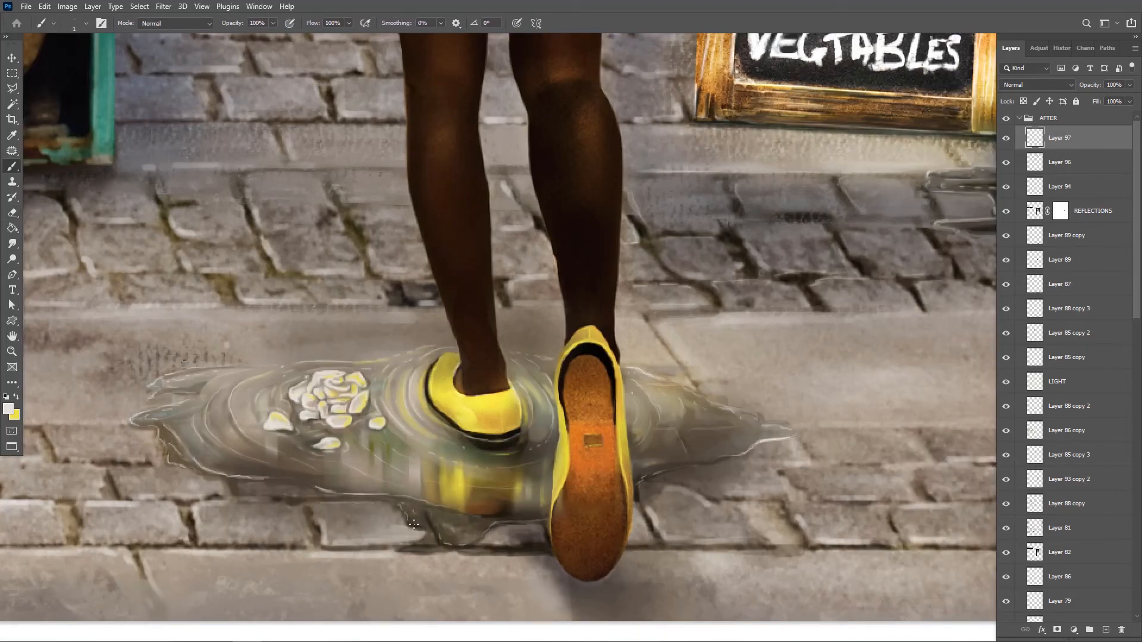
key("e")
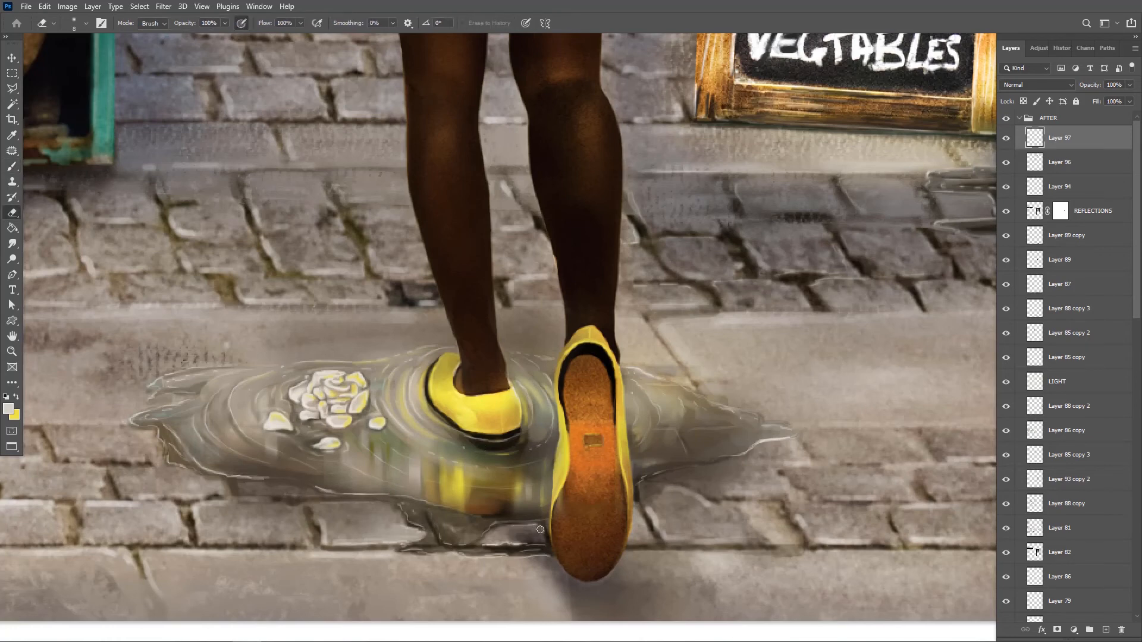
key("b")
key("e")
key("b")
key("e")
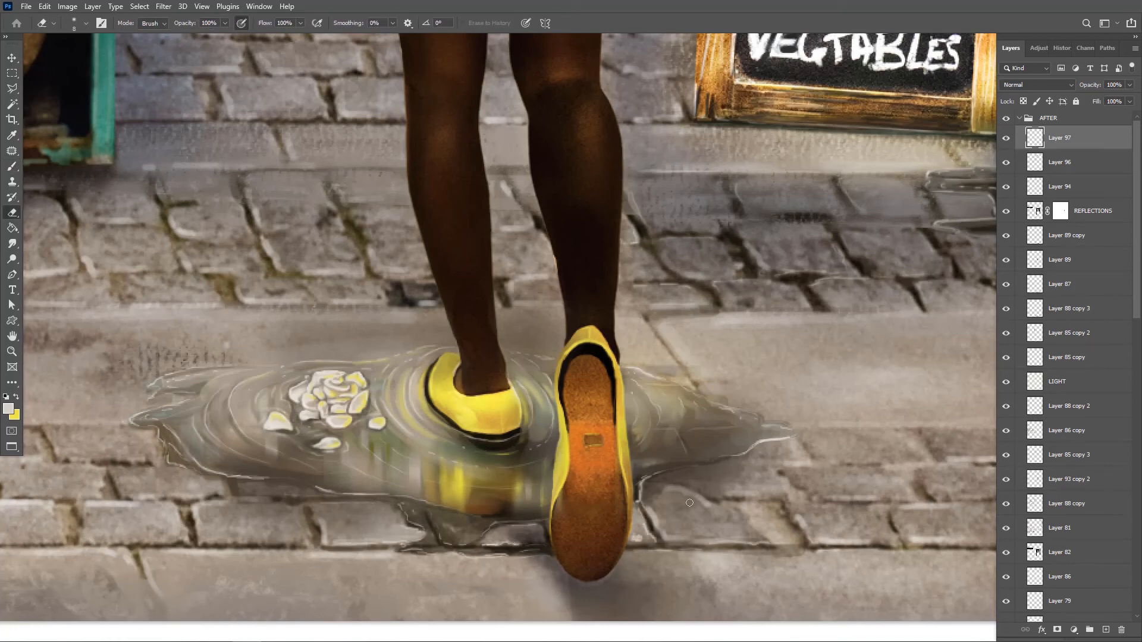
key("b")
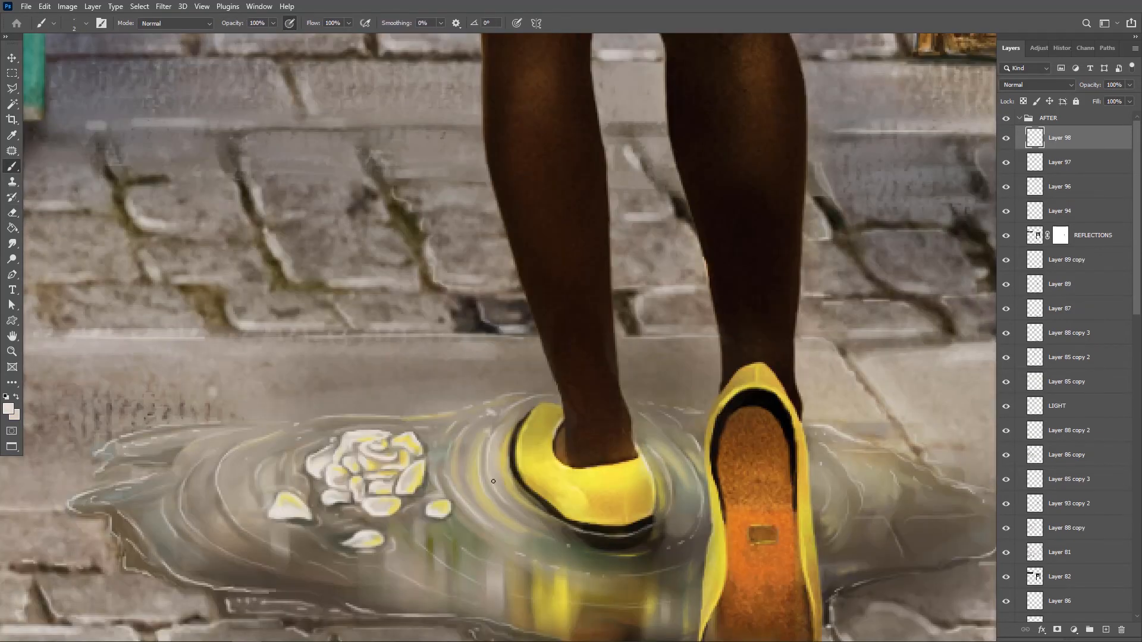
left_click_drag(493, 481, 512, 497)
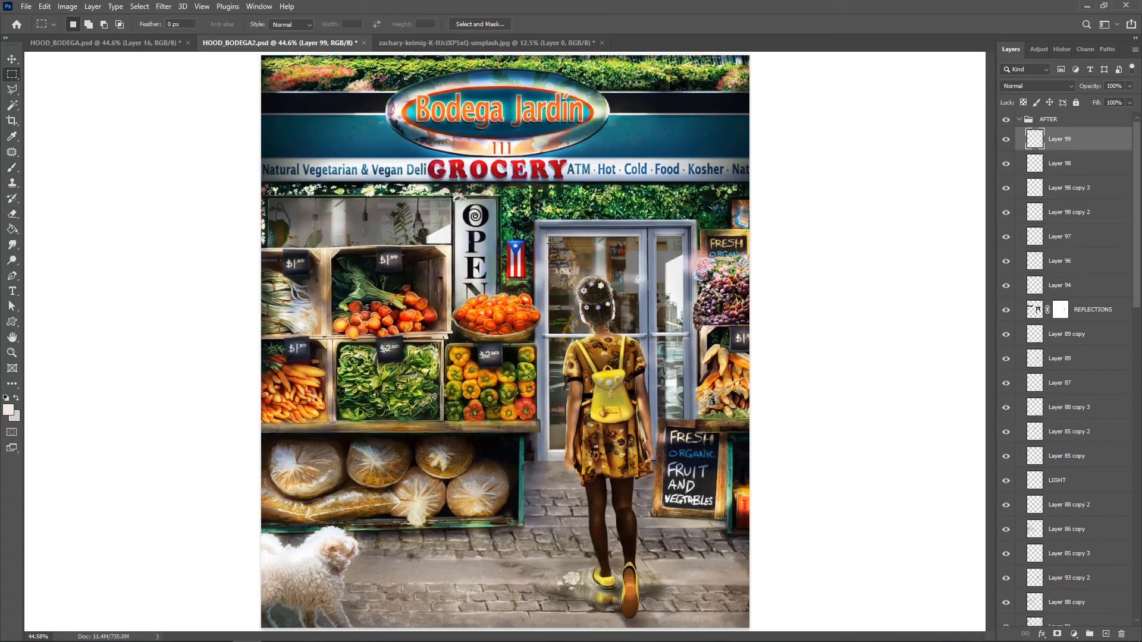
Select the upper glass of the main door, brush a pale glare inside it, deselect, and erase the excess
left_click_drag(553, 241, 636, 268)
key("b")
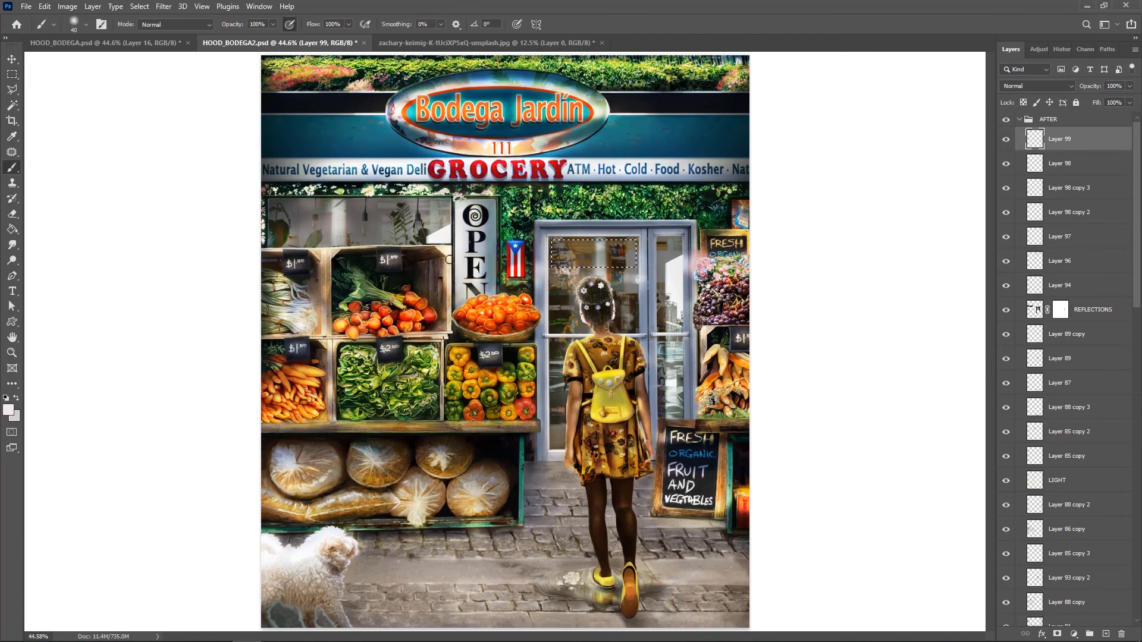
left_click_drag(555, 256, 625, 252)
key("ctrl+d")
key("e")
mouse_move(550, 249)
left_mouse_down()
mouse_move(623, 259)
mouse_move(593, 232)
mouse_move(666, 328)
left_mouse_up()
Brush a pale glare onto the upper glass of the narrow side door pane and soften it
key("m")
key("b")
key("ctrl+d")
mouse_move(660, 249)
left_mouse_down()
mouse_move(678, 285)
mouse_move(663, 268)
mouse_move(662, 315)
left_mouse_up()
key("e")
key("b")
Select the main door's lower glass beside the model, brush in a pale glare, deselect, and ready a smaller Eraser
key("m")
mouse_move(552, 345)
left_mouse_down()
mouse_move(572, 447)
mouse_move(564, 341)
mouse_move(559, 420)
left_mouse_up()
key("b")
key("ctrl+d")
key("e")
key("bracketleft")
key("bracketleft")
key("bracketleft")
key("bracketleft")
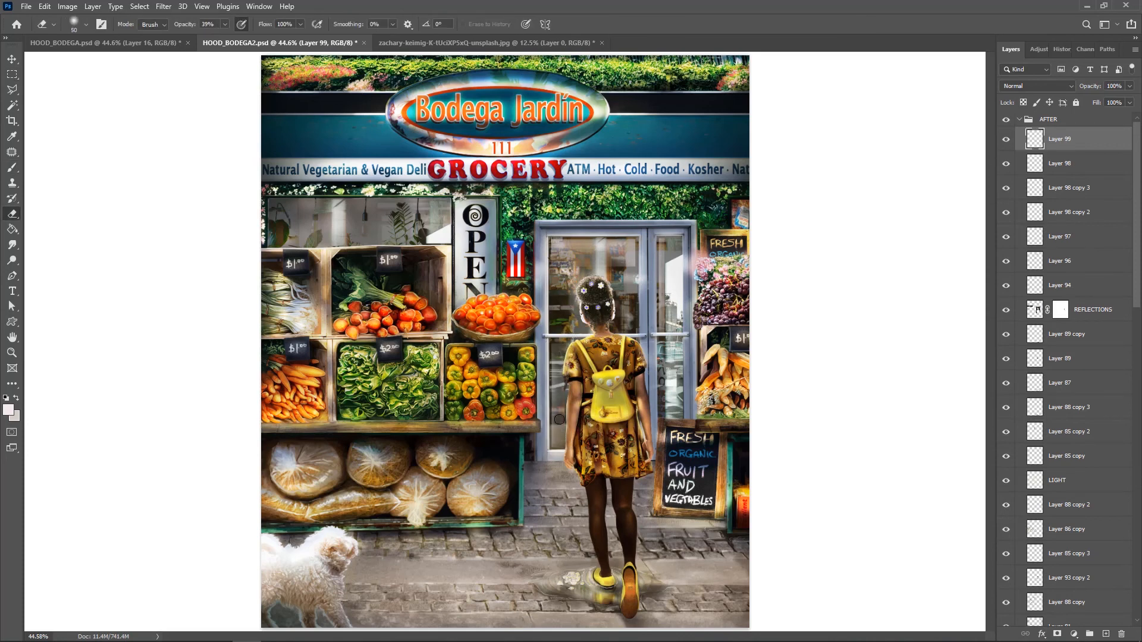
Select the lower glass of the narrow side pane, brush in a pale glare, deselect, and fade it with the Eraser
key("m")
left_click_drag(657, 337, 682, 417)
key("b")
key("ctrl+d")
key("e")
mouse_move(667, 345)
left_mouse_down()
mouse_move(672, 407)
mouse_move(658, 416)
left_mouse_up()
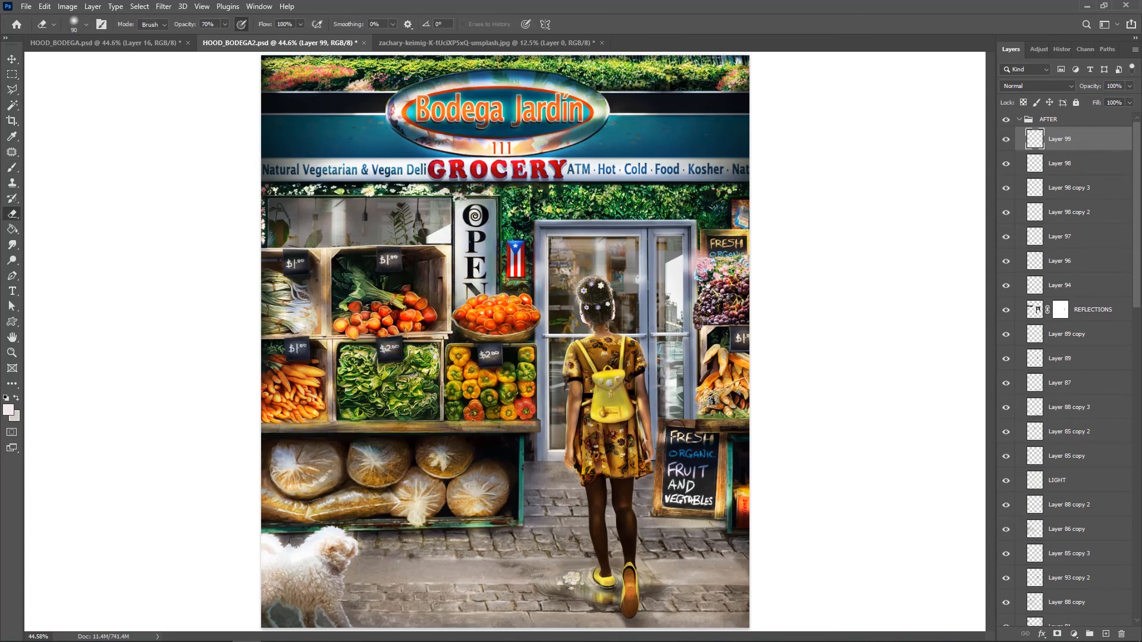
Select the shop window glass above the crates, brush a pale glare inside it, and deselect
key("m")
mouse_move(269, 198)
left_mouse_down()
mouse_move(451, 242)
mouse_move(335, 257)
mouse_move(318, 173)
mouse_move(433, 199)
mouse_move(297, 232)
mouse_move(290, 194)
left_mouse_up()
key("b")
key("ctrl+d")
key("e")
key("v")
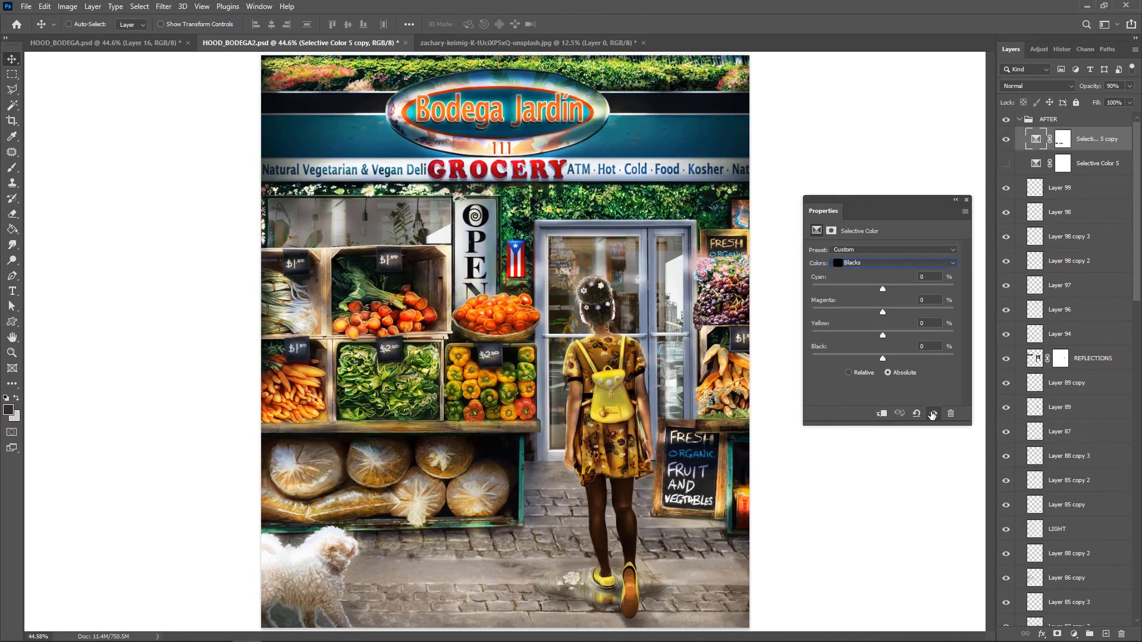
Toggle the copied Selective Color adjustment to compare its effect, and close its properties
left_click(931, 413)
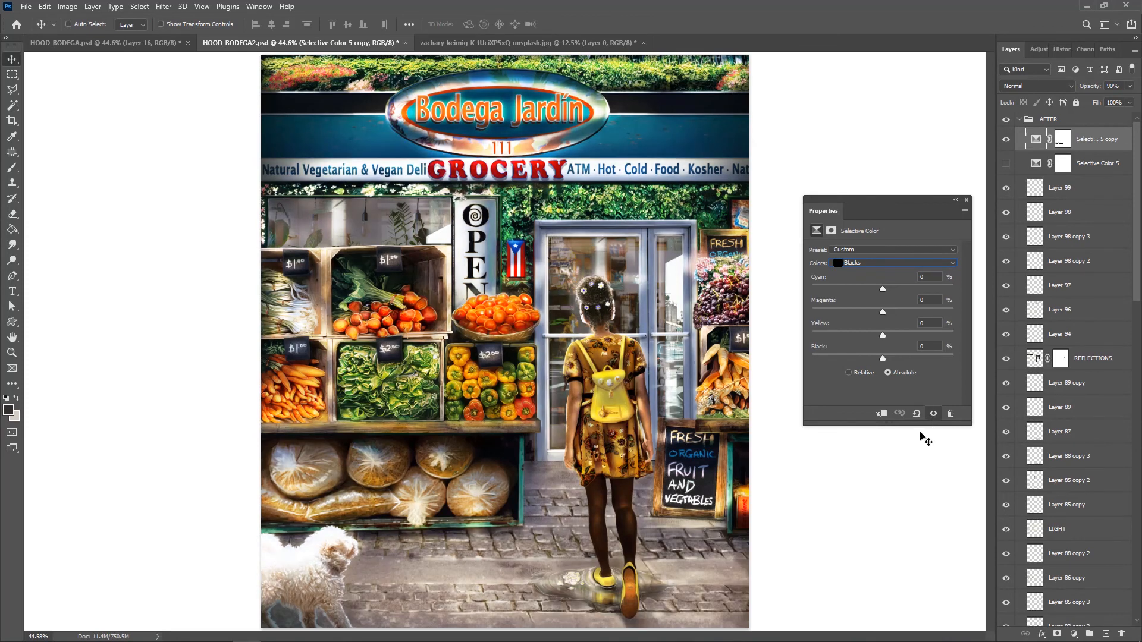
left_click(967, 200)
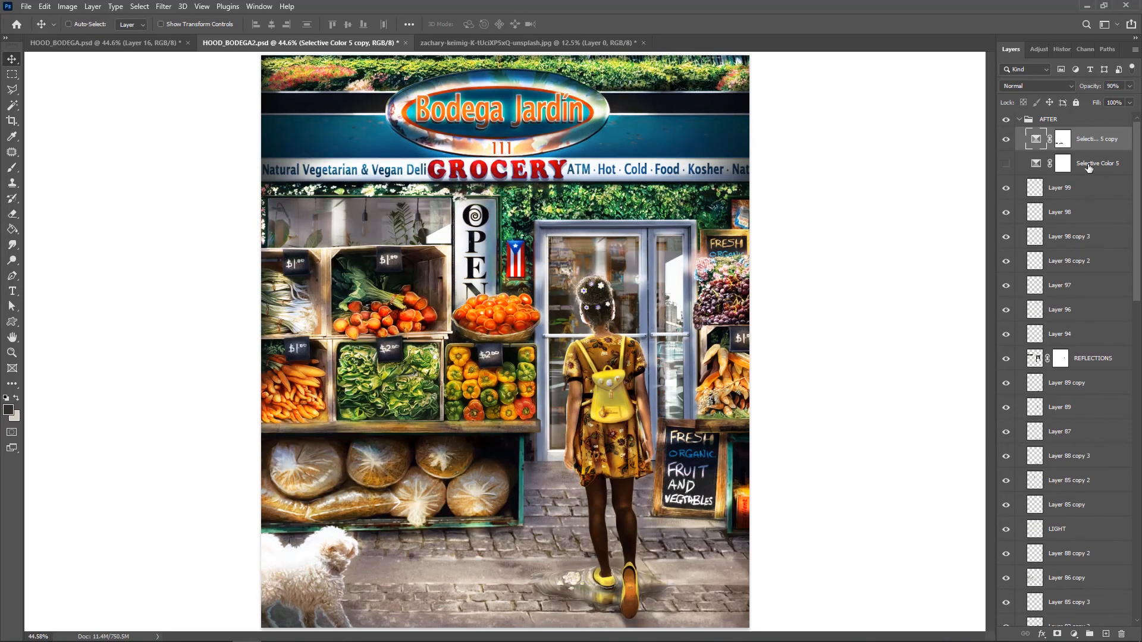